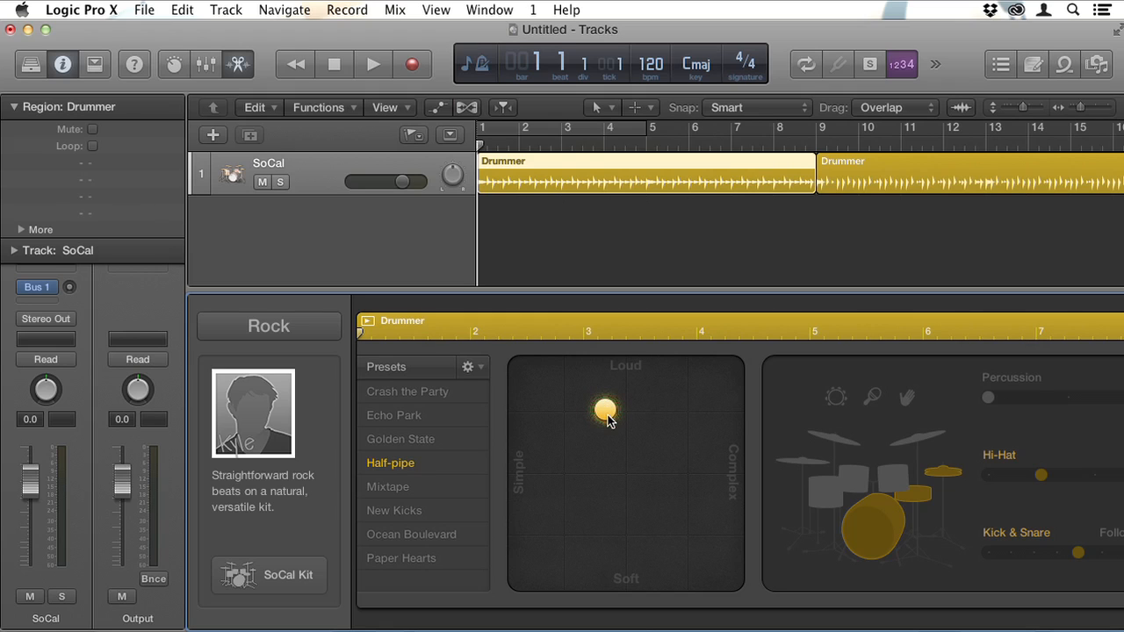
Make the first Drummer region softer and more complex, and switch its pattern from hi-hat to cymbals.
left_click_drag(604, 413, 700, 534)
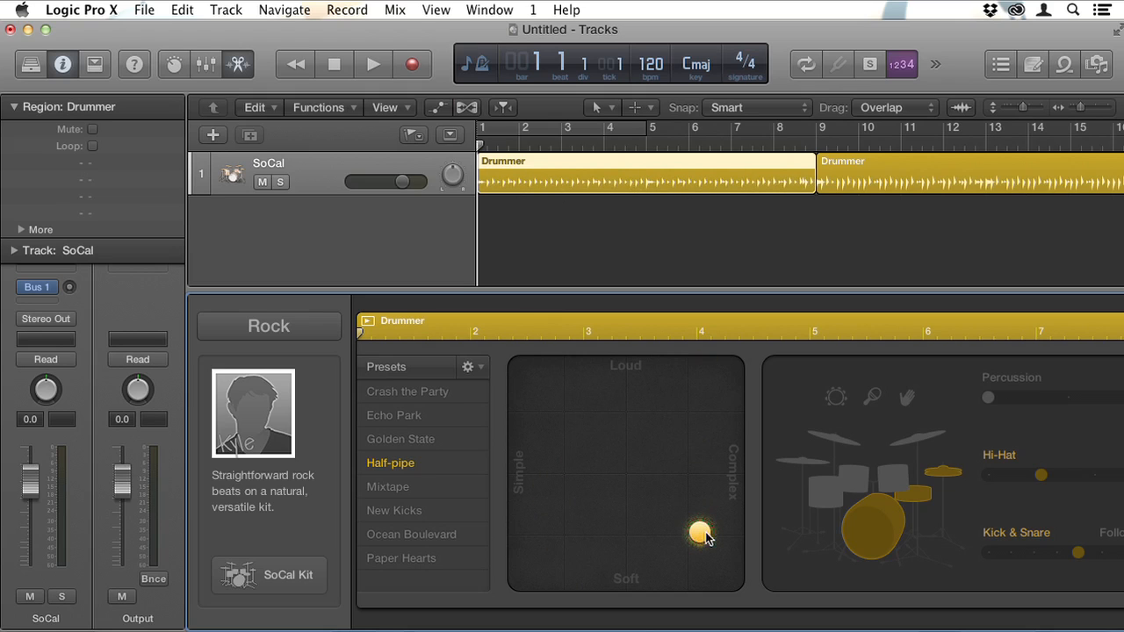
left_click(819, 441)
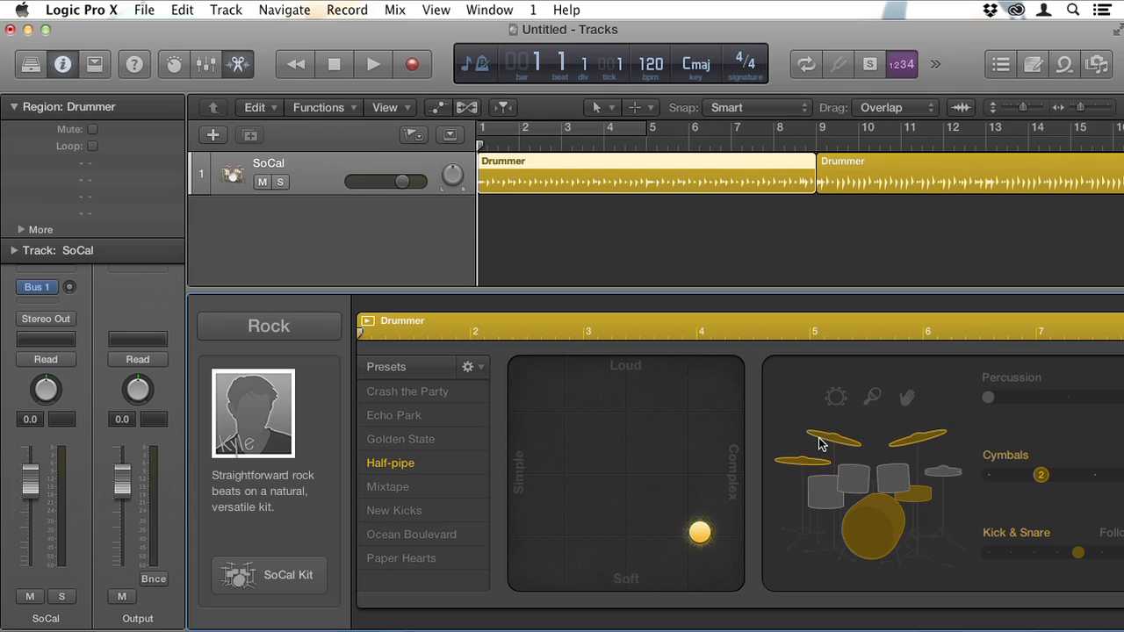
Change the genre to Songwriter and choose the drummer Mason with the Neil's Barn preset.
left_click(269, 326)
left_click(262, 327)
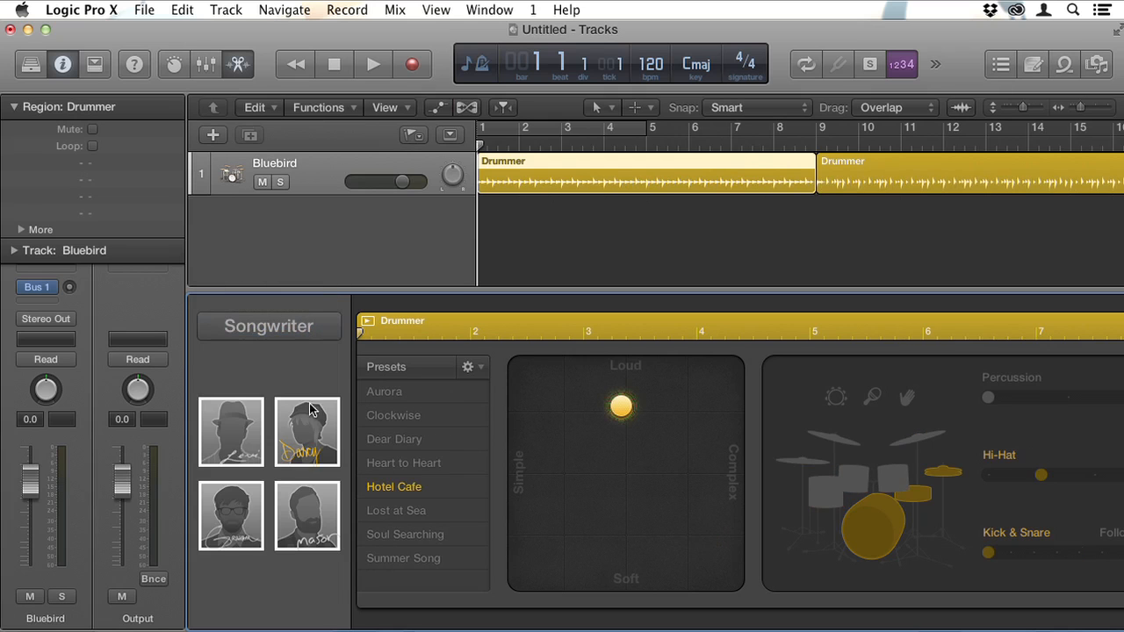
left_click(314, 497)
left_click(391, 466)
left_click(390, 490)
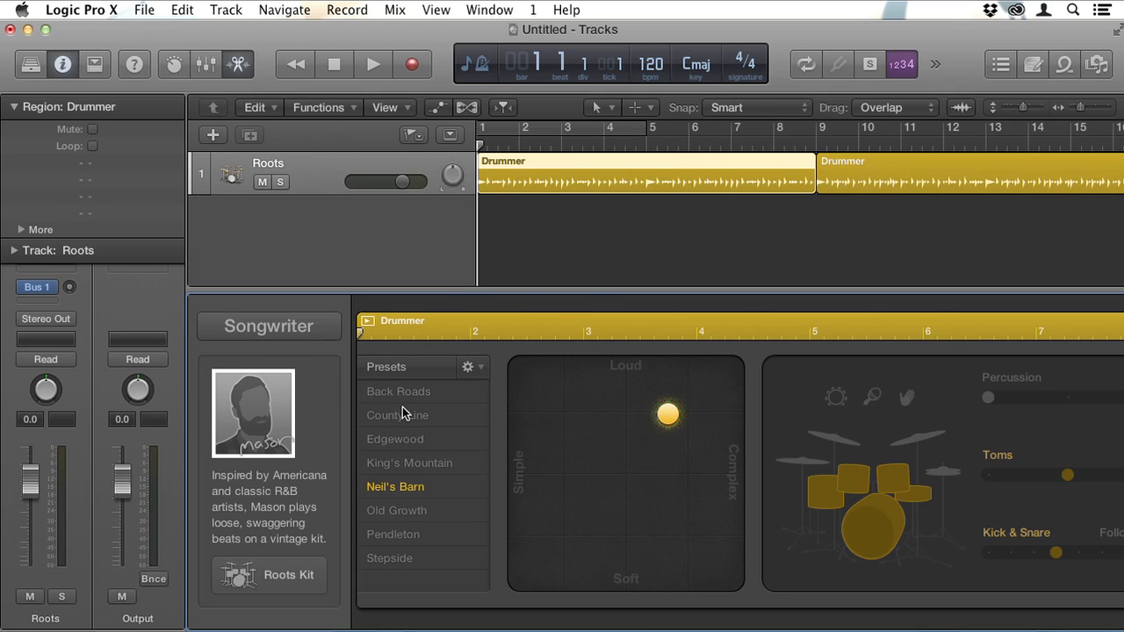
Hide the Drummer editor and play the transition between the two Drummer regions around bar 9.
left_click(237, 64)
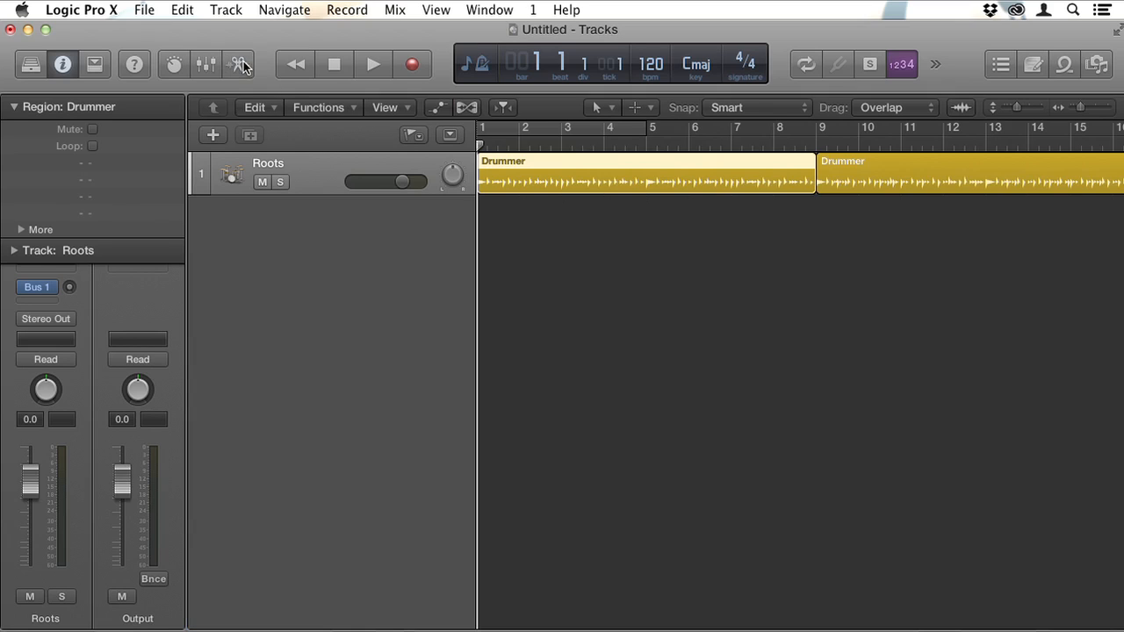
left_click_drag(1081, 107, 1079, 107)
left_click(779, 162)
left_click(690, 162)
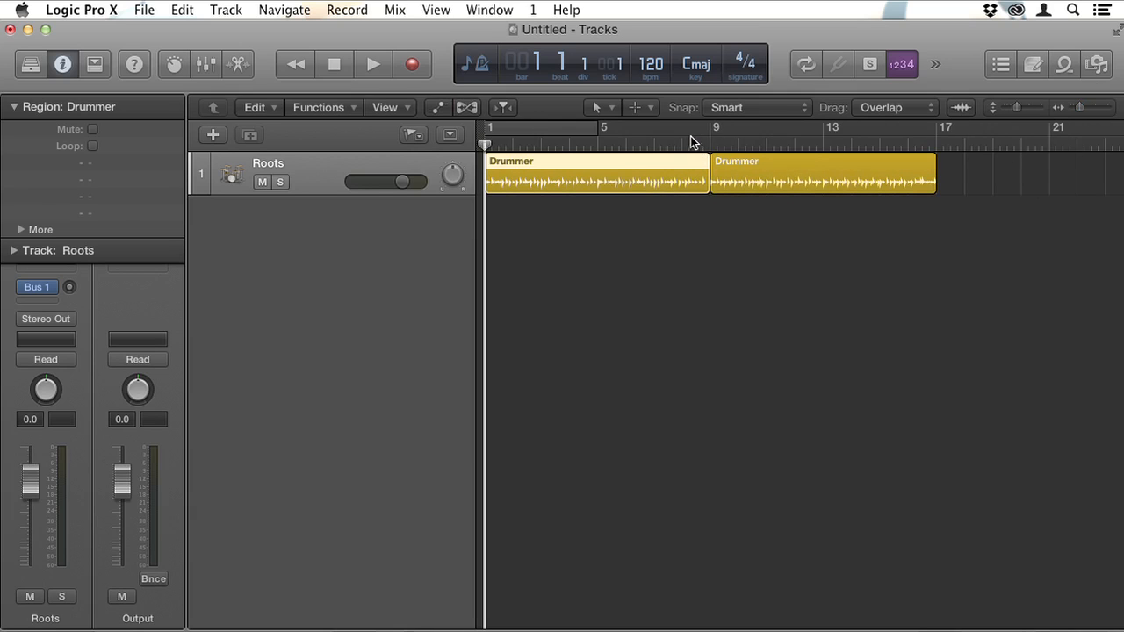
left_click(688, 144)
key("space")
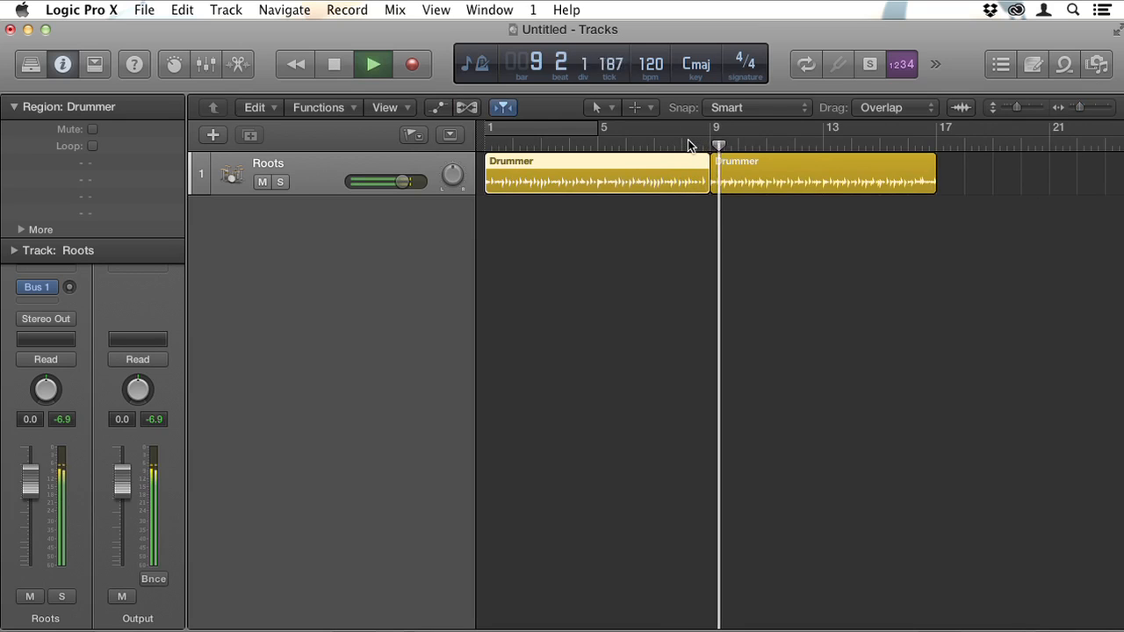
key("space")
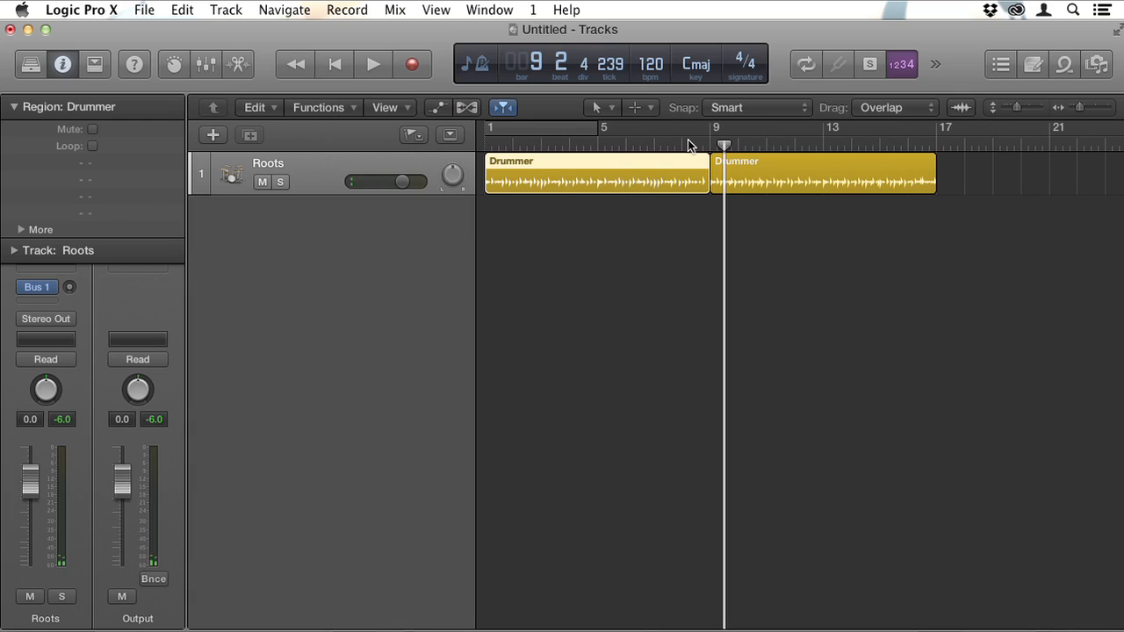
Delete both Drummer regions from the Roots track.
left_click(730, 160)
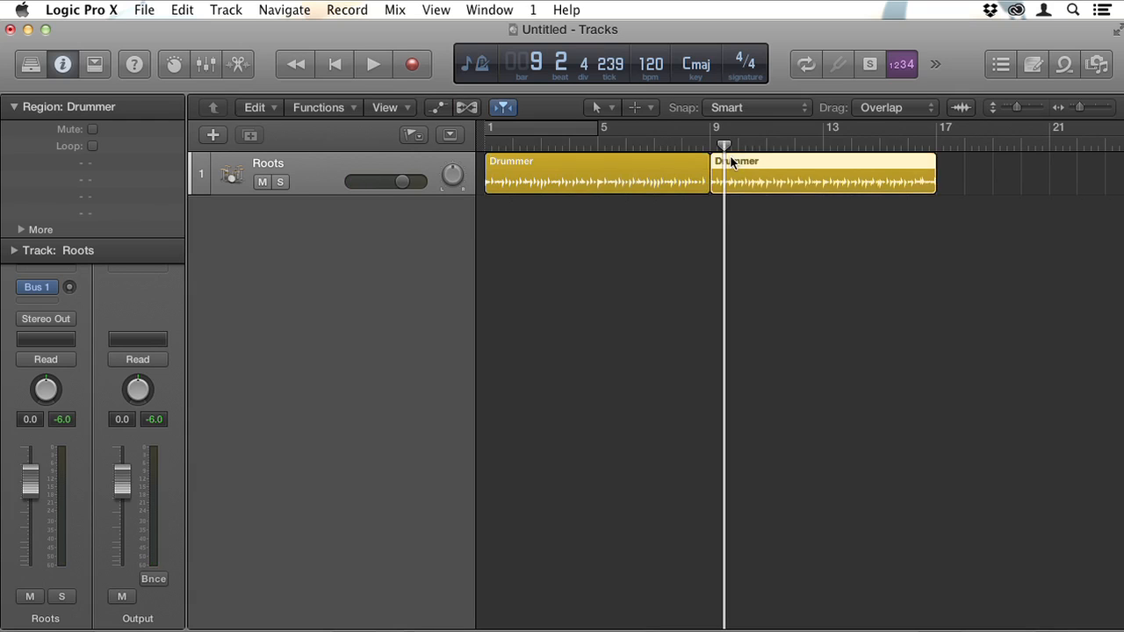
key("Delete")
left_click(681, 159)
key("Delete")
Create two eight-bar Drummer regions at bars 1 and 9 with the Pencil tool.
left_click(612, 110)
left_click(650, 154)
left_click(505, 178)
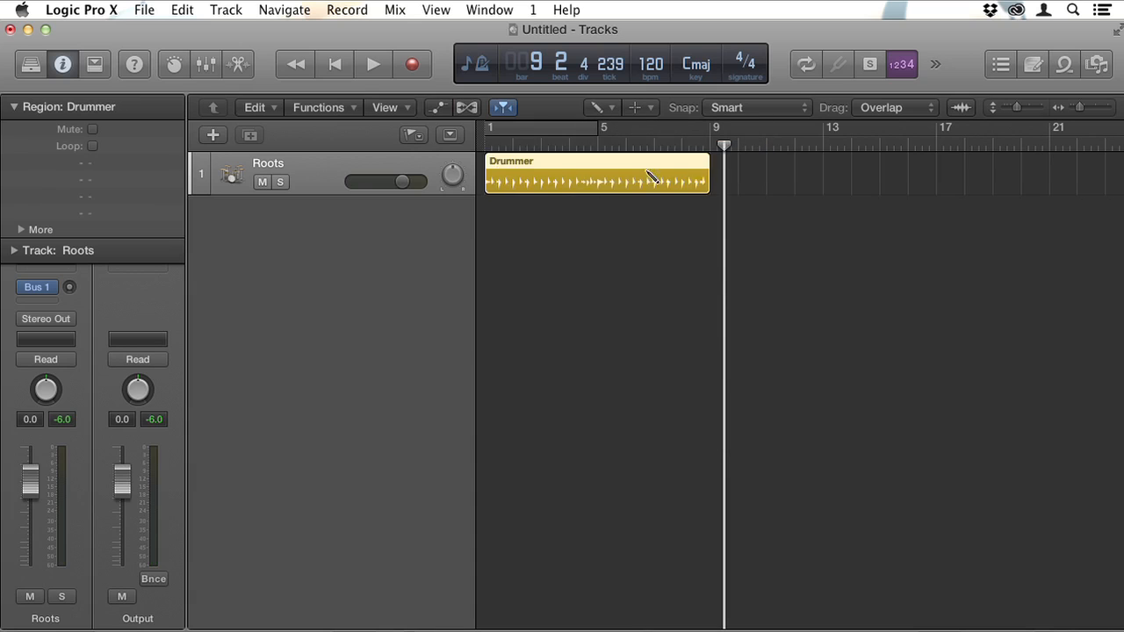
left_click(742, 175)
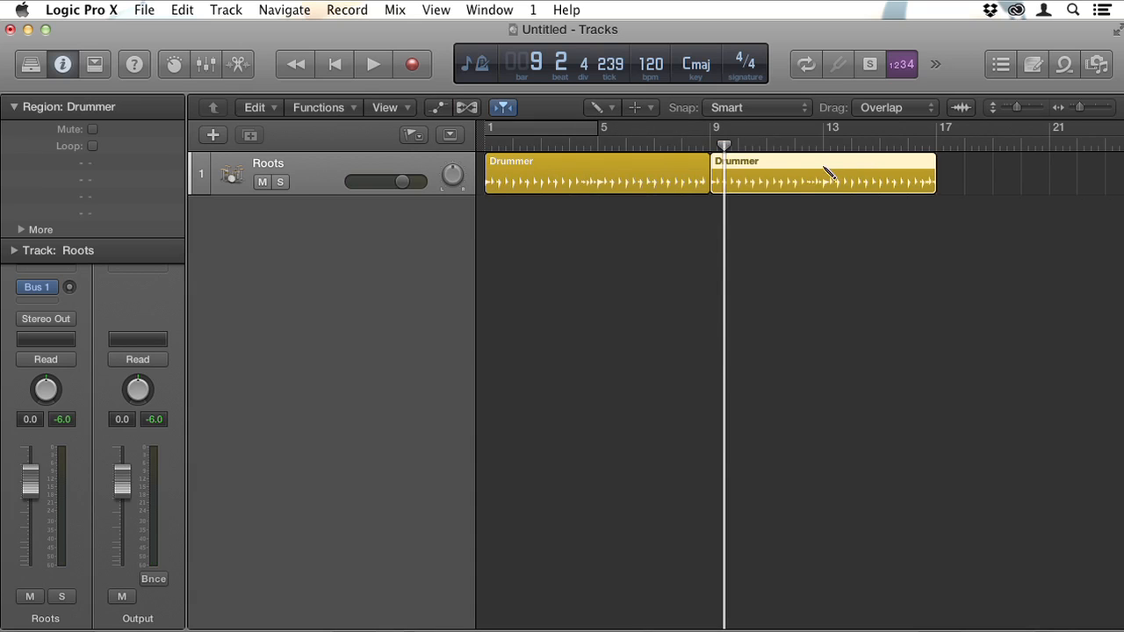
Delete all the drawn Drummer regions and switch back to the Pointer tool.
key("super+a")
key("Delete")
left_click(598, 108)
left_click(614, 131)
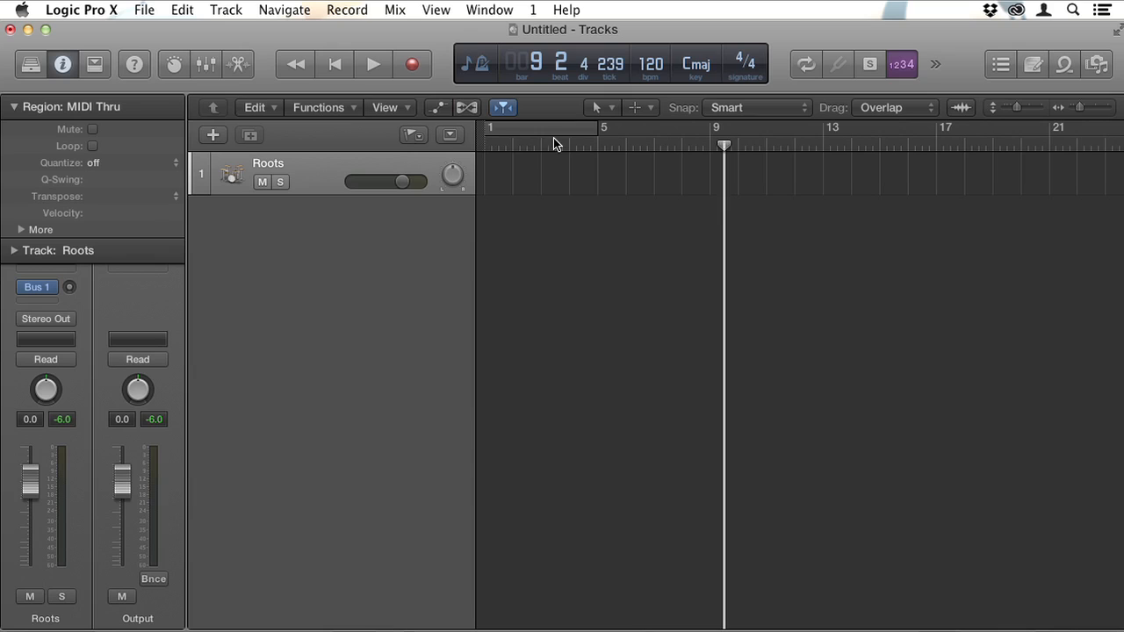
Show the global tracks and add an Intro arrangement marker four bars long.
left_click(449, 136)
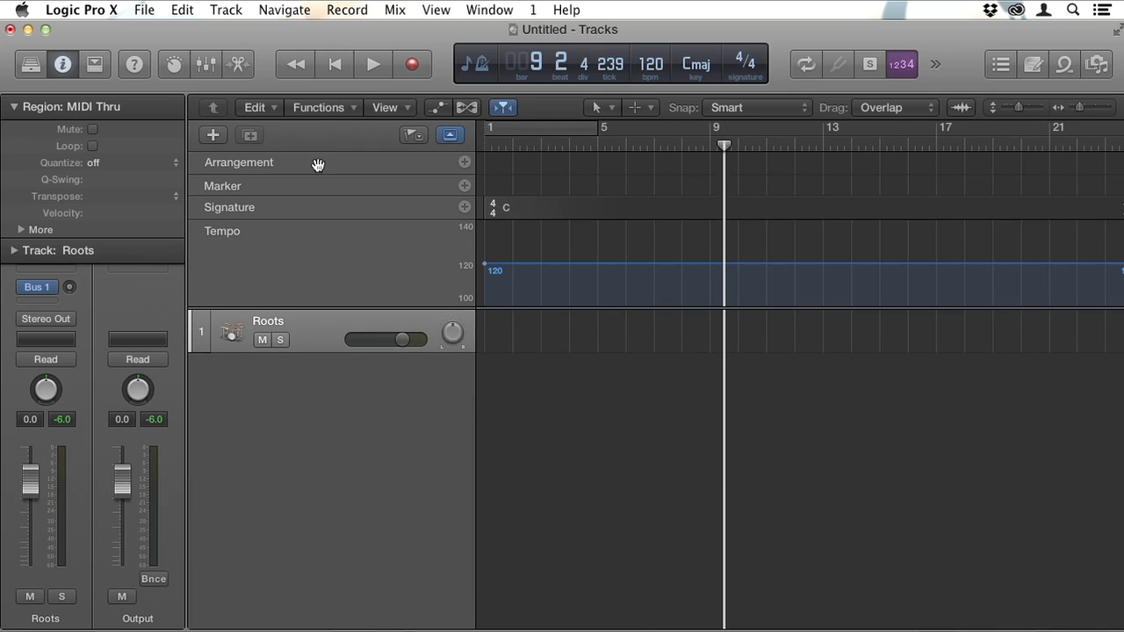
left_click(465, 164)
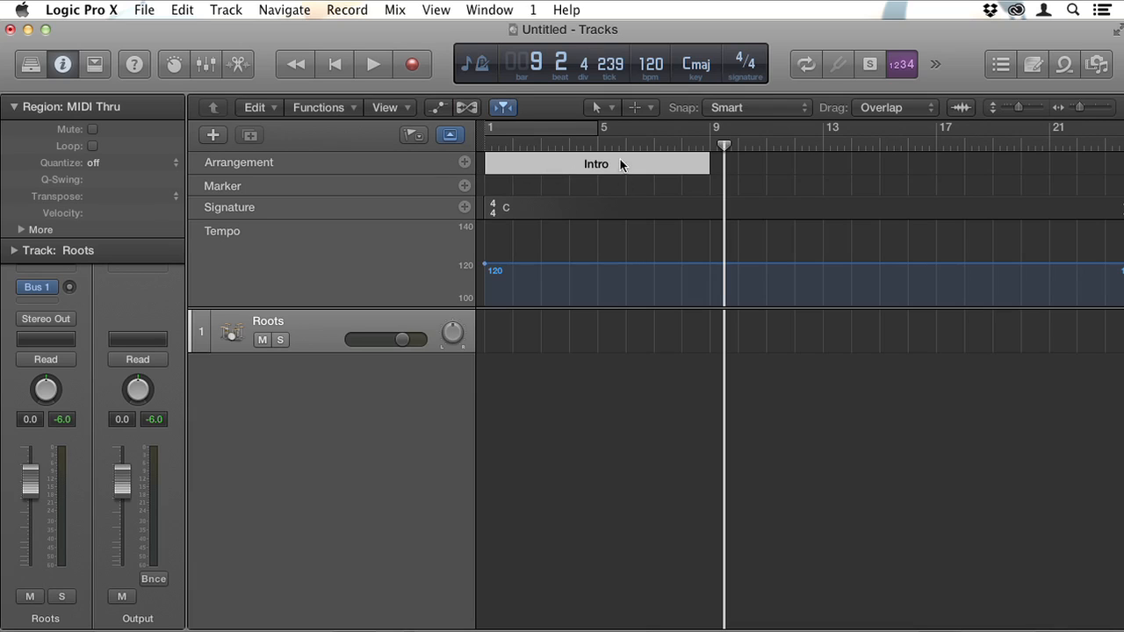
left_click_drag(707, 163, 596, 163)
Add a six-bar Verse and a six-bar Chorus arrangement marker after the Intro.
left_click(464, 163)
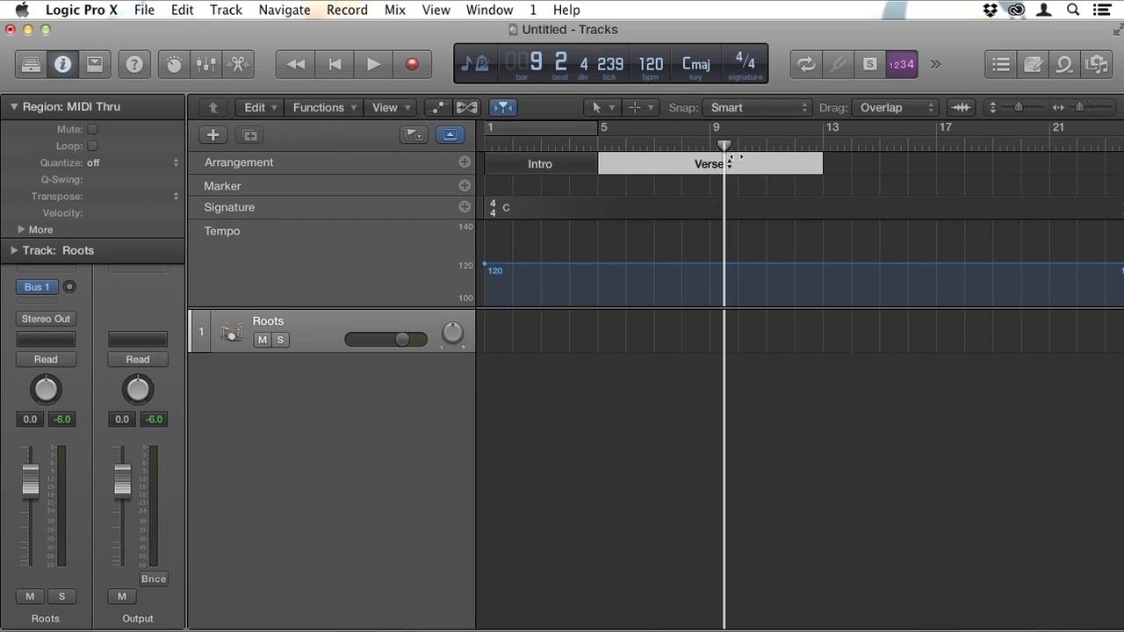
left_click_drag(821, 164, 766, 165)
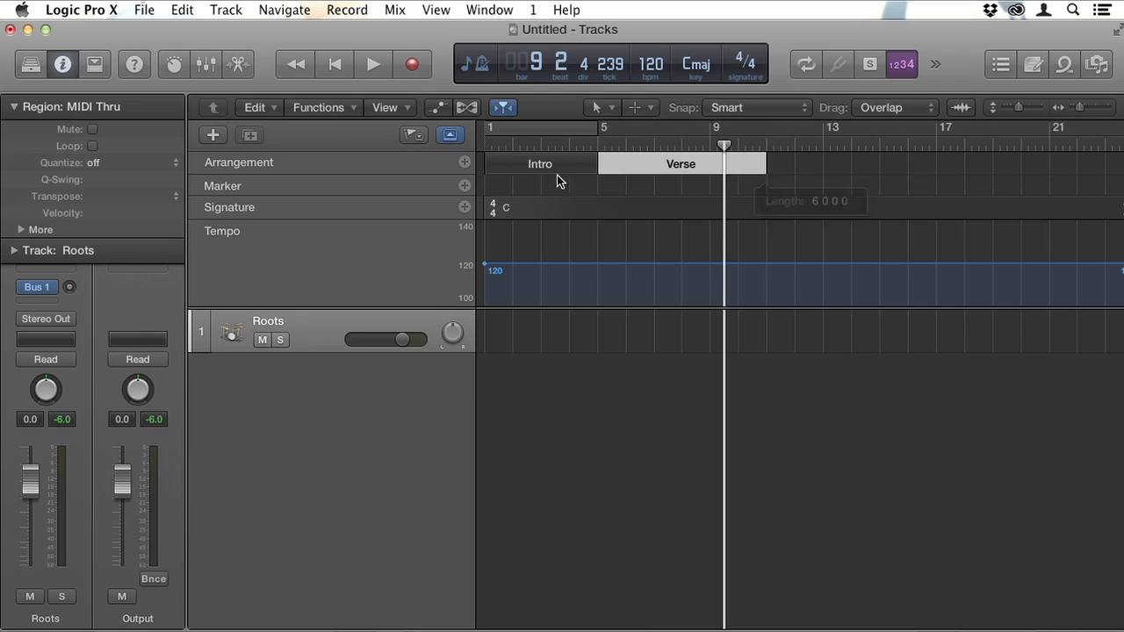
left_click(464, 163)
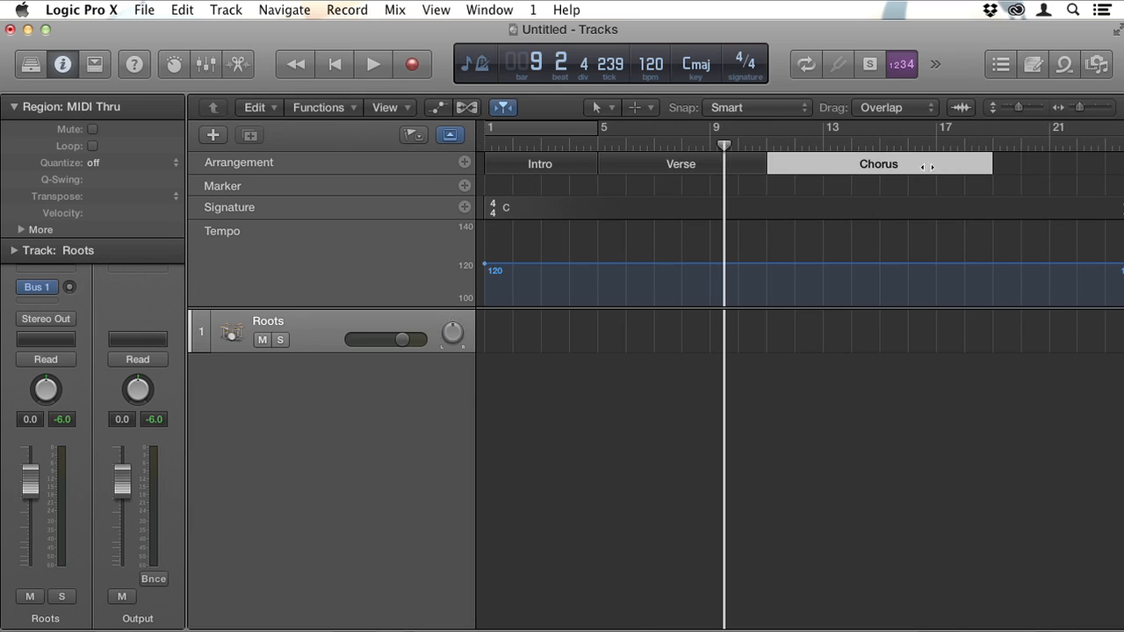
left_click_drag(992, 166, 936, 166)
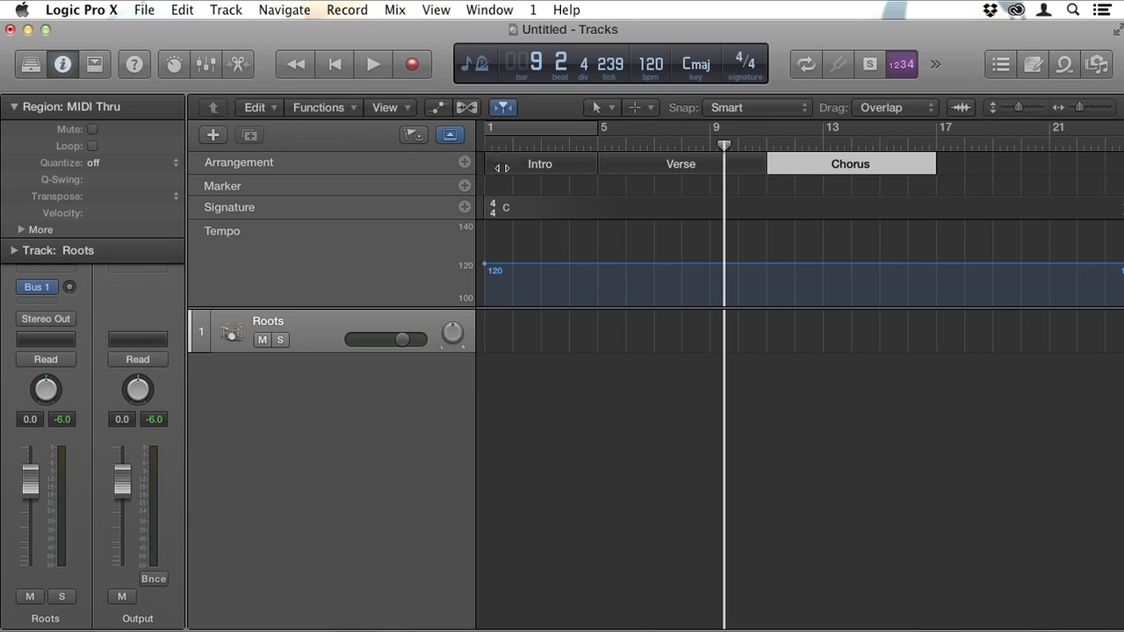
Add another arrangement marker at bar 17 and change its type to Verse.
left_click(464, 163)
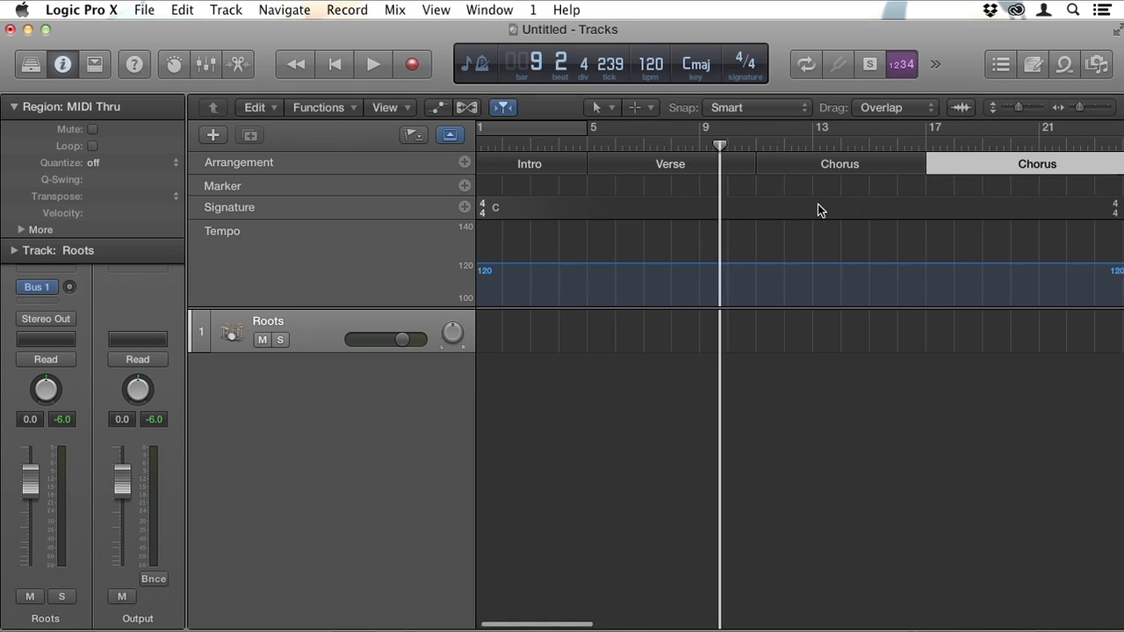
left_click(859, 166)
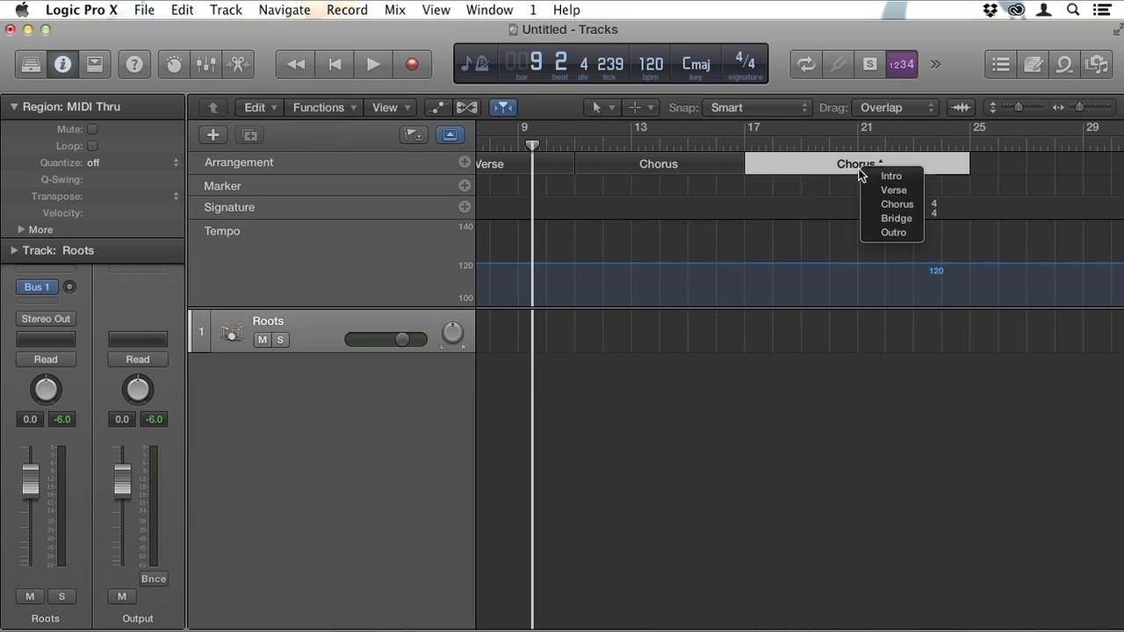
left_click(877, 190)
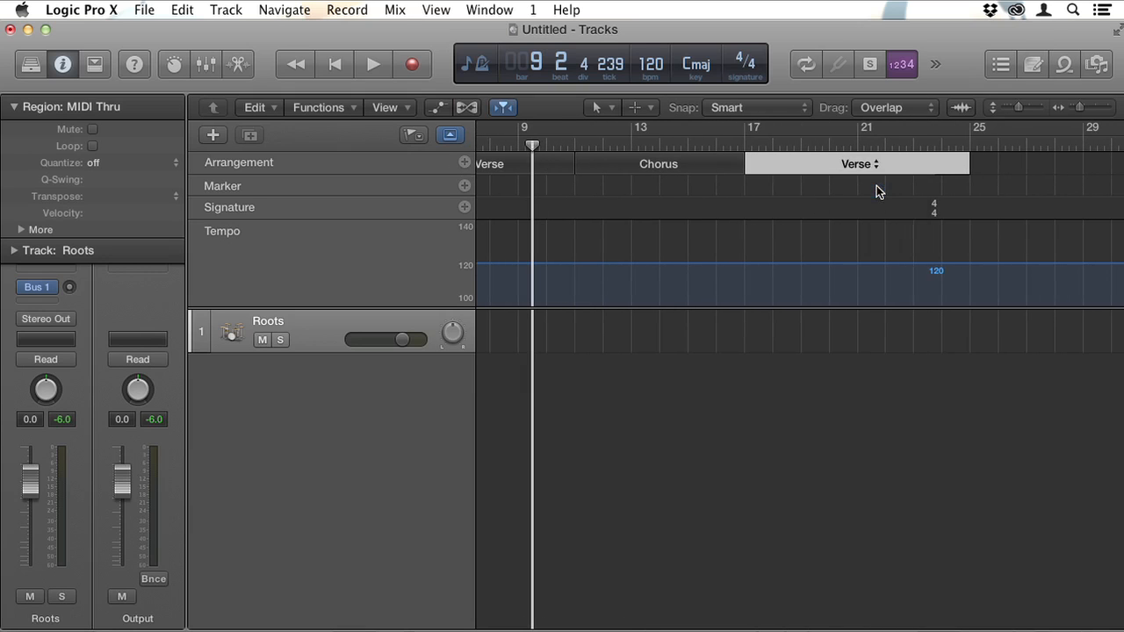
Add an arrangement marker at bar 25, change its type to Bridge and shorten it to four bars.
left_click(464, 163)
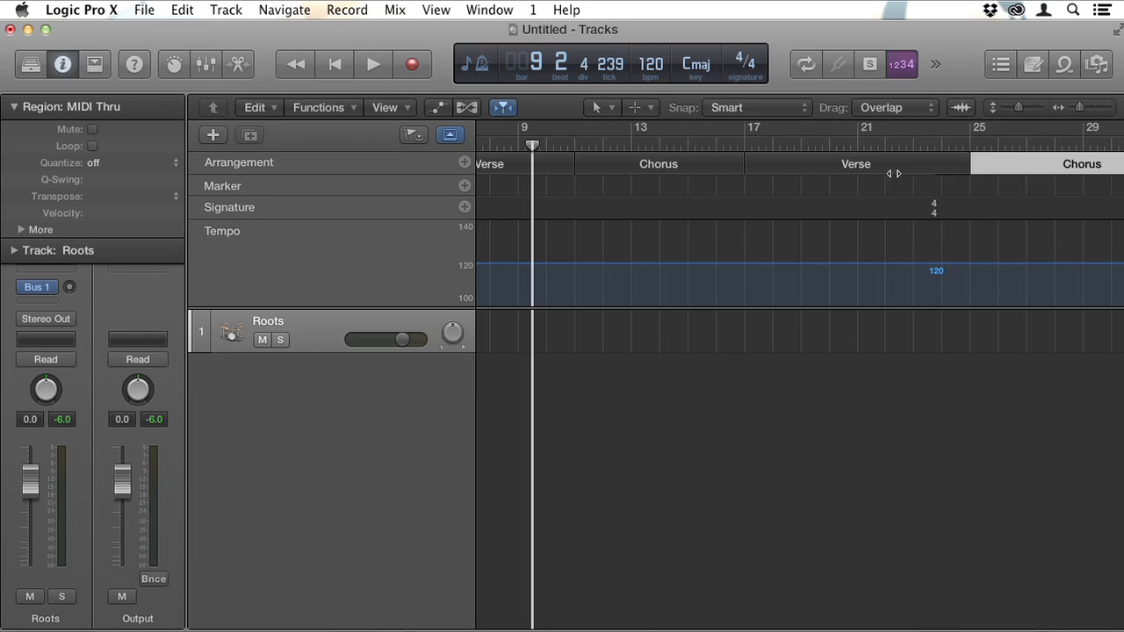
left_click(957, 170)
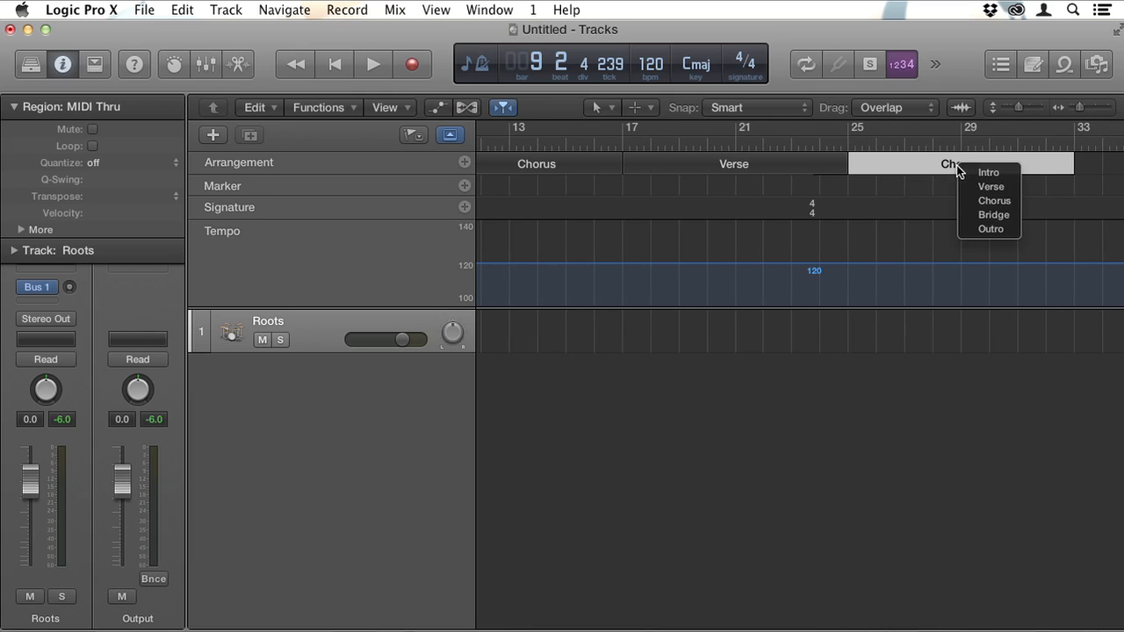
left_click(962, 215)
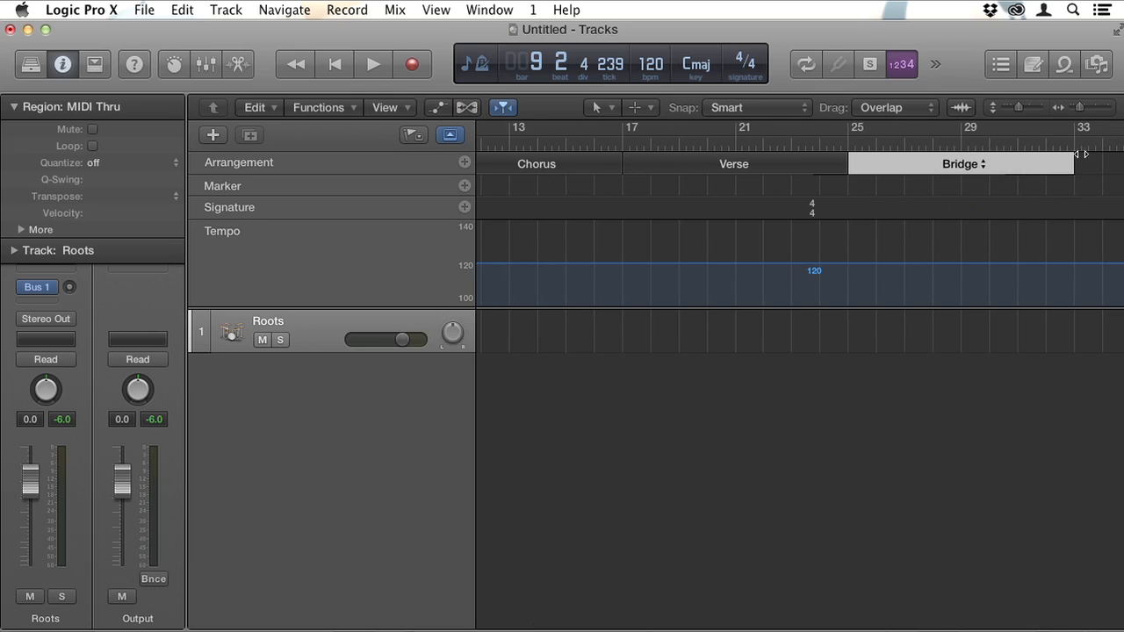
left_click_drag(1080, 155, 959, 164)
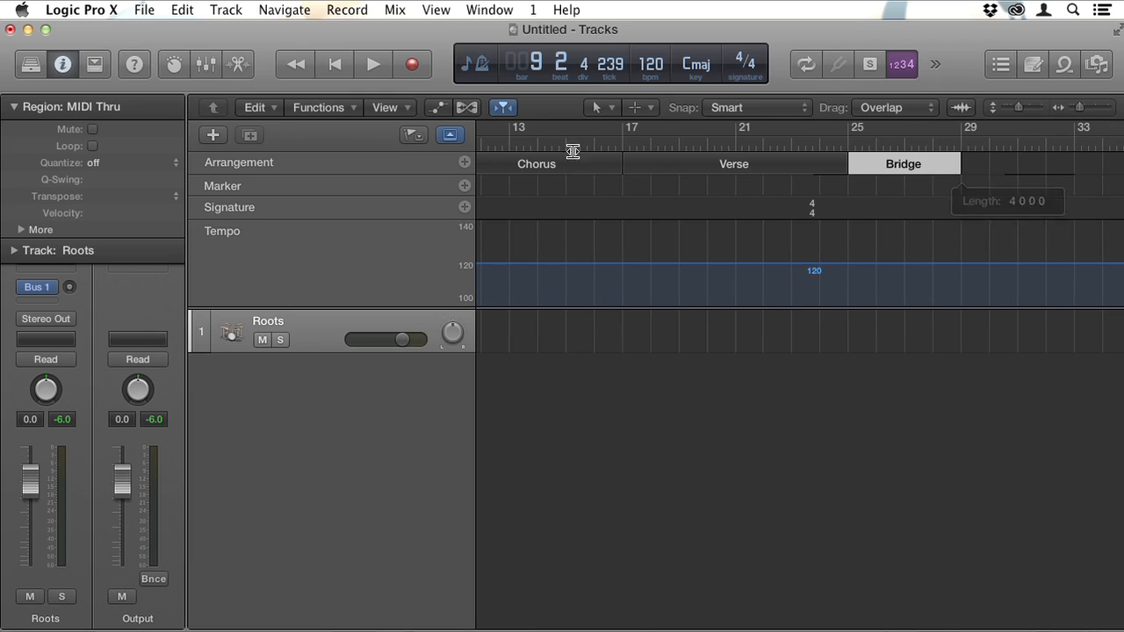
Add a Chorus arrangement marker after the Bridge and shorten it to four bars.
left_click(464, 164)
scroll(1032, 165, "right", 5)
left_click_drag(1033, 164, 919, 165)
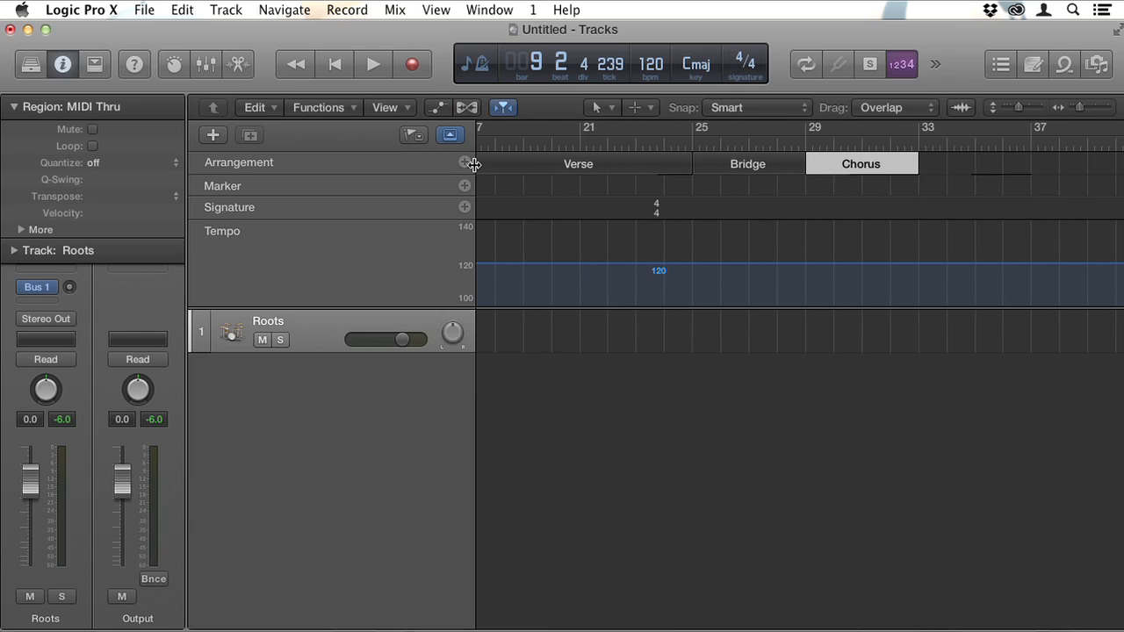
Add a final arrangement marker at bar 33 and change its type to Outro.
left_click(465, 164)
left_click(1040, 164)
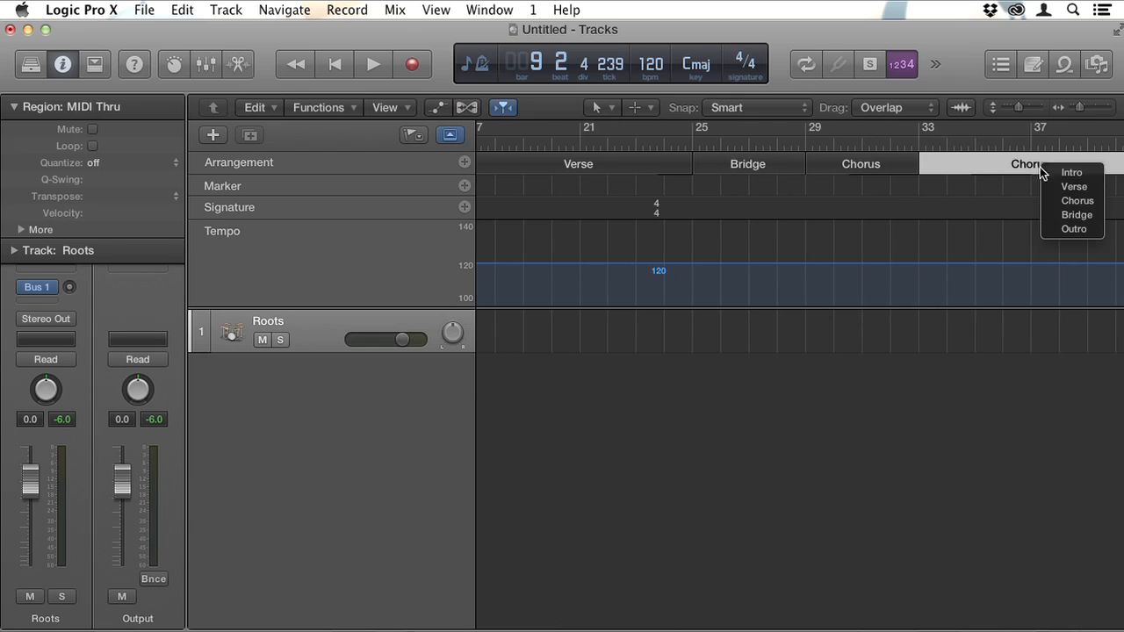
left_click(1073, 229)
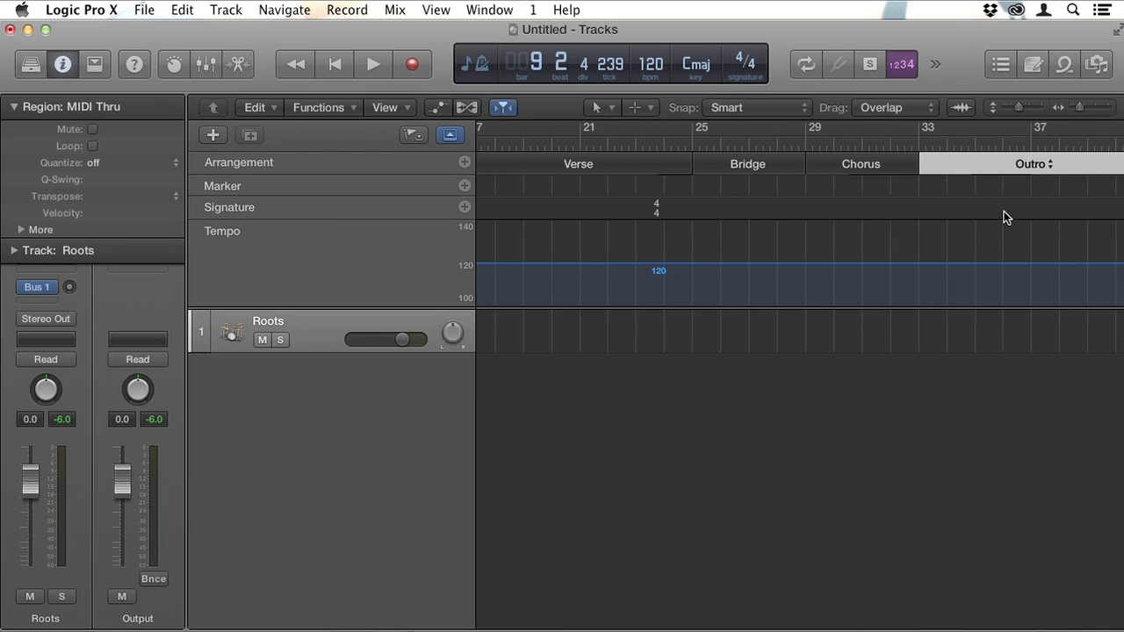
Delete the empty Roots track, create a new Drummer track on Output 1 + 2 and hide its editor.
scroll(978, 213, "left", 10)
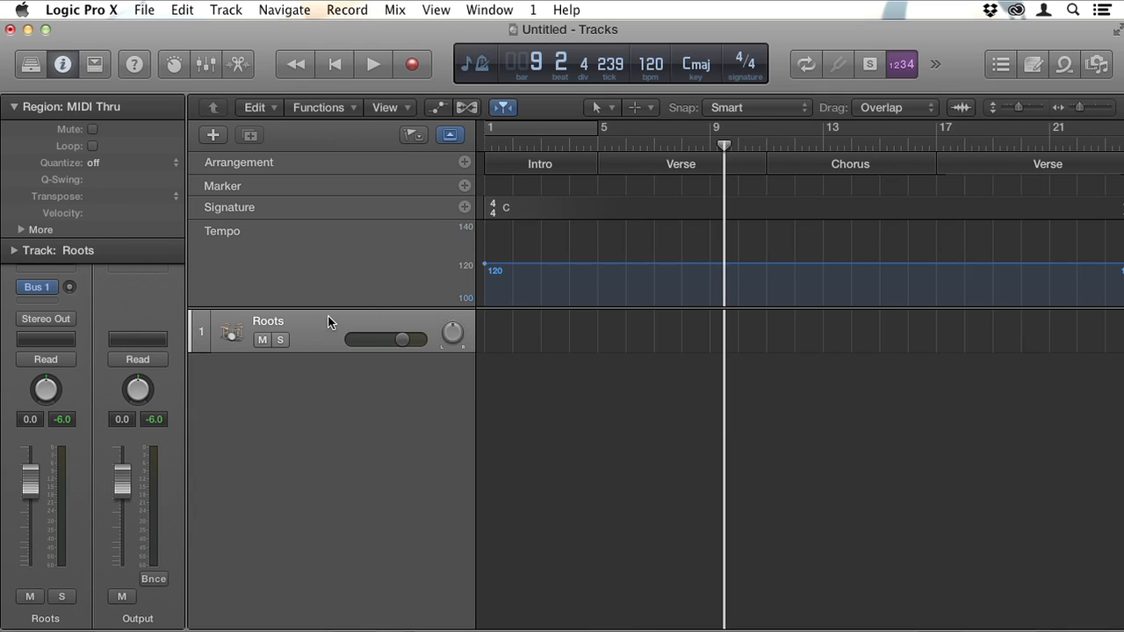
key("Delete")
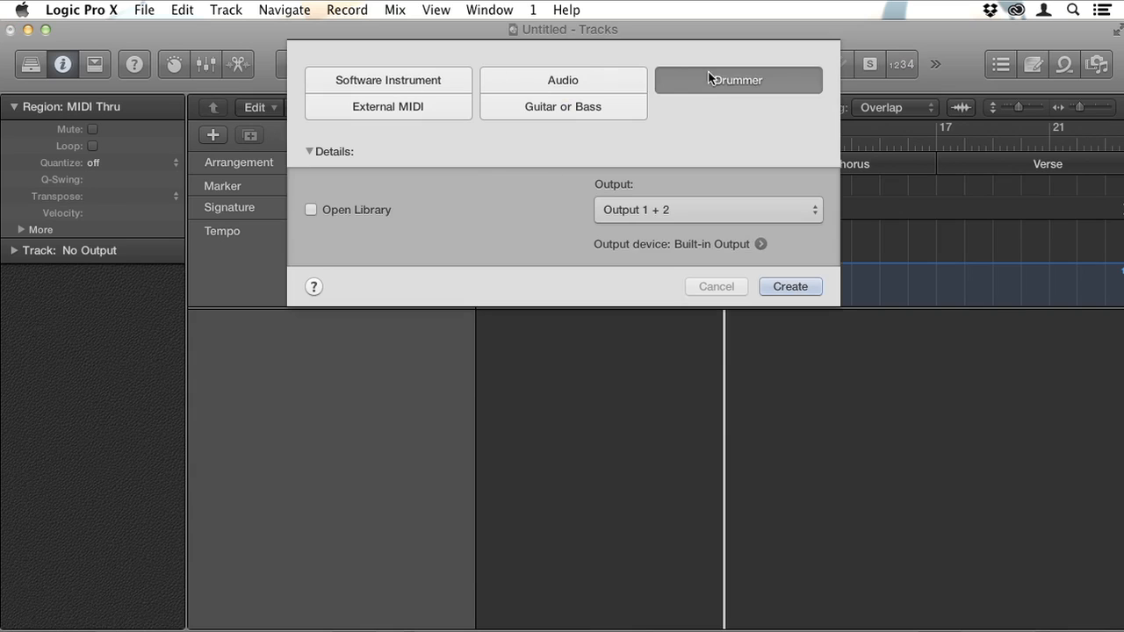
left_click(790, 287)
left_click(238, 64)
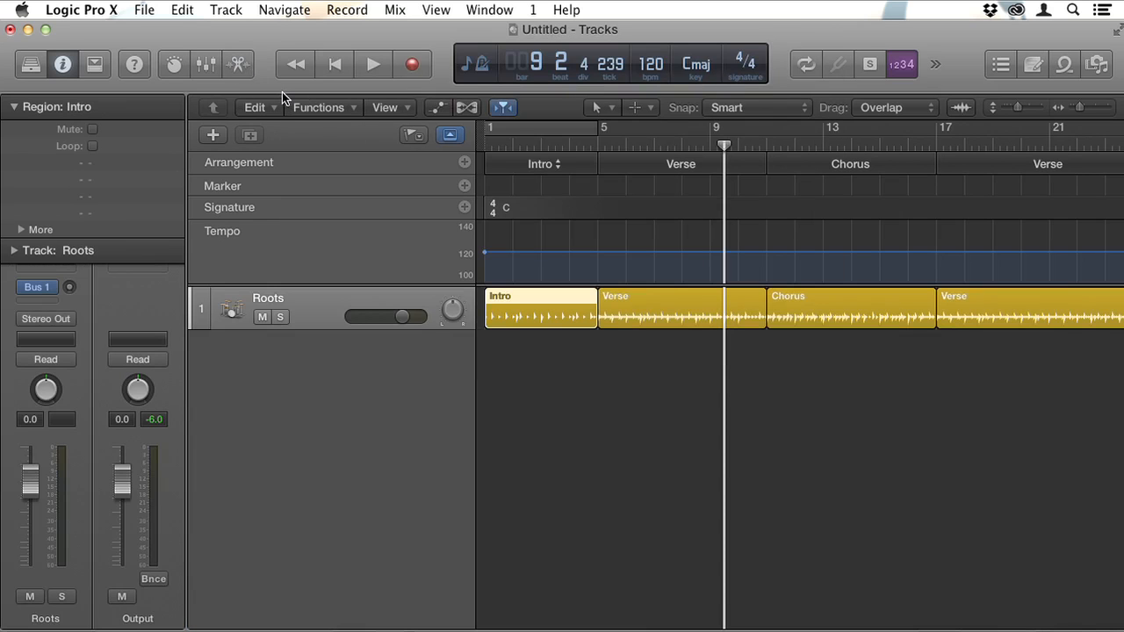
Review the drummer regions from Intro to Outro and play the arrangement starting within the Intro.
scroll(414, 271, "right", 2)
scroll(418, 270, "left", 3)
scroll(499, 297, "right", 10)
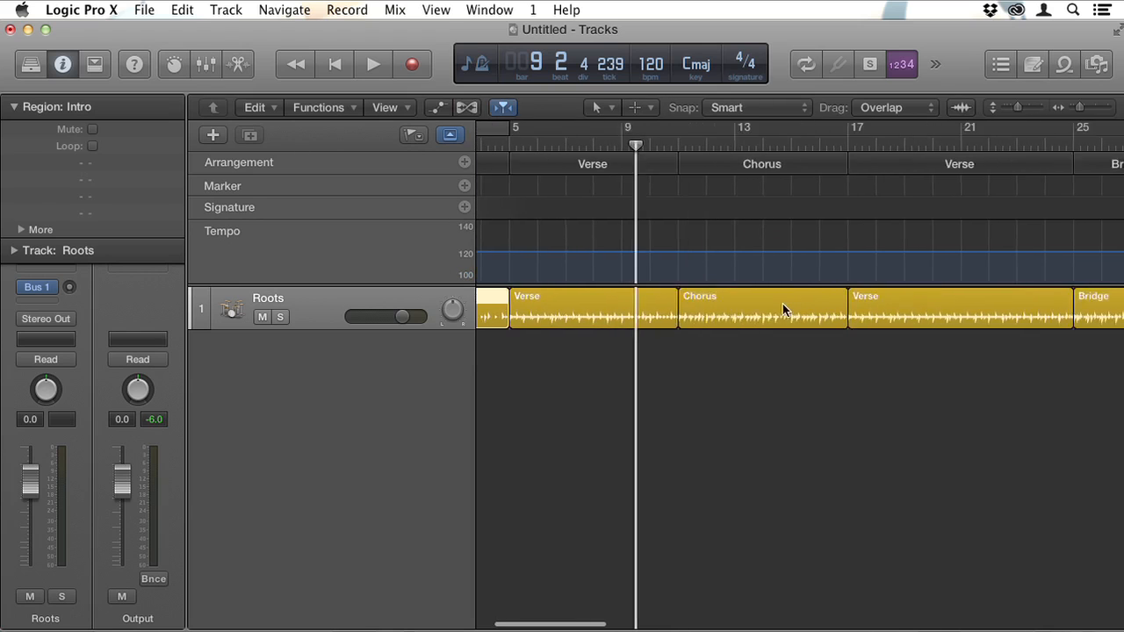
scroll(882, 305, "right", 5)
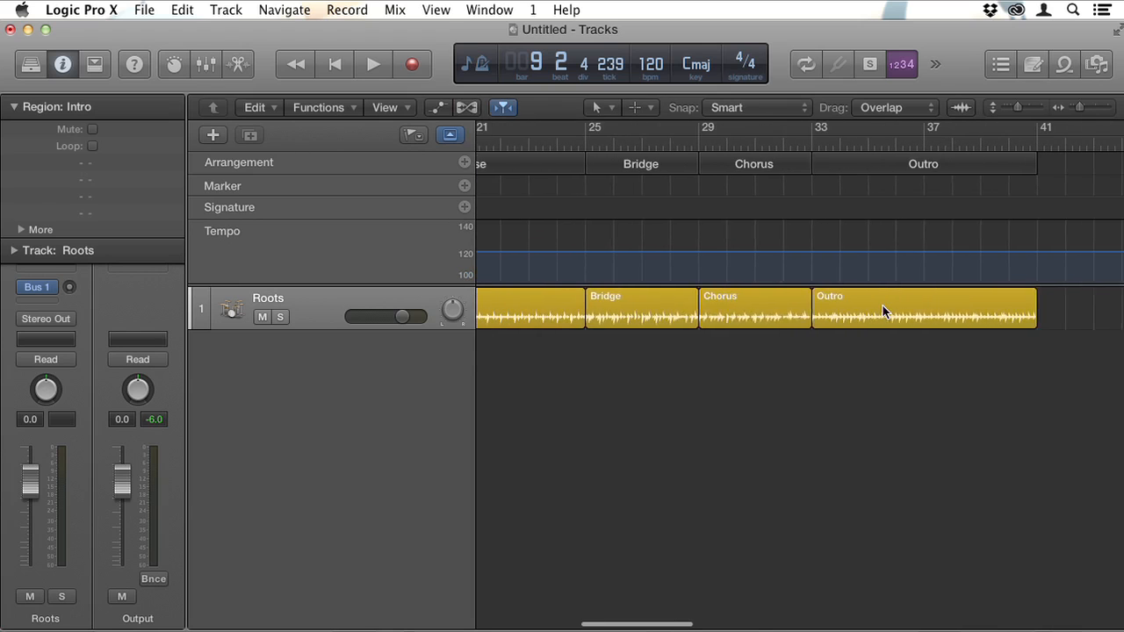
scroll(882, 305, "left", 15)
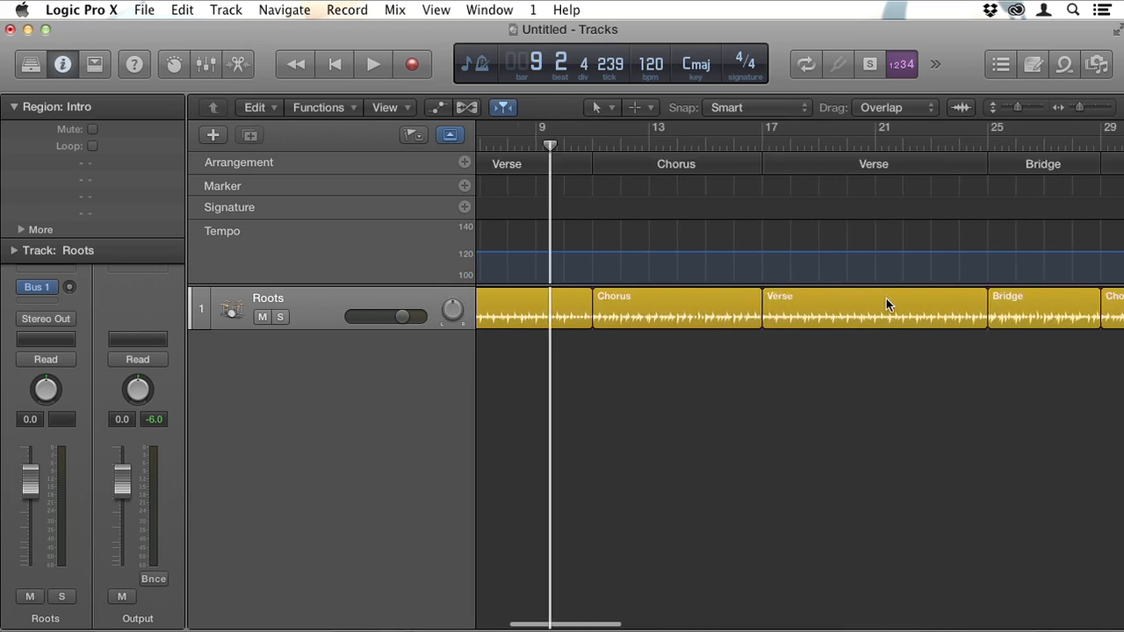
double_click(546, 143)
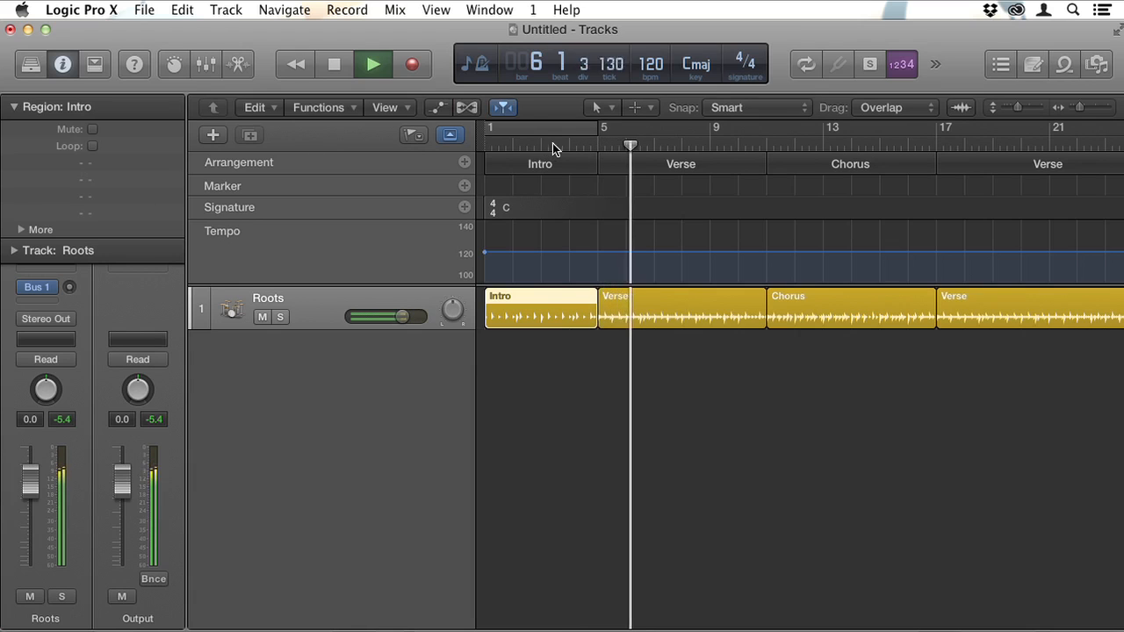
Play the transition from the first Verse into the Chorus and stop playback early in the Chorus.
left_click(756, 149)
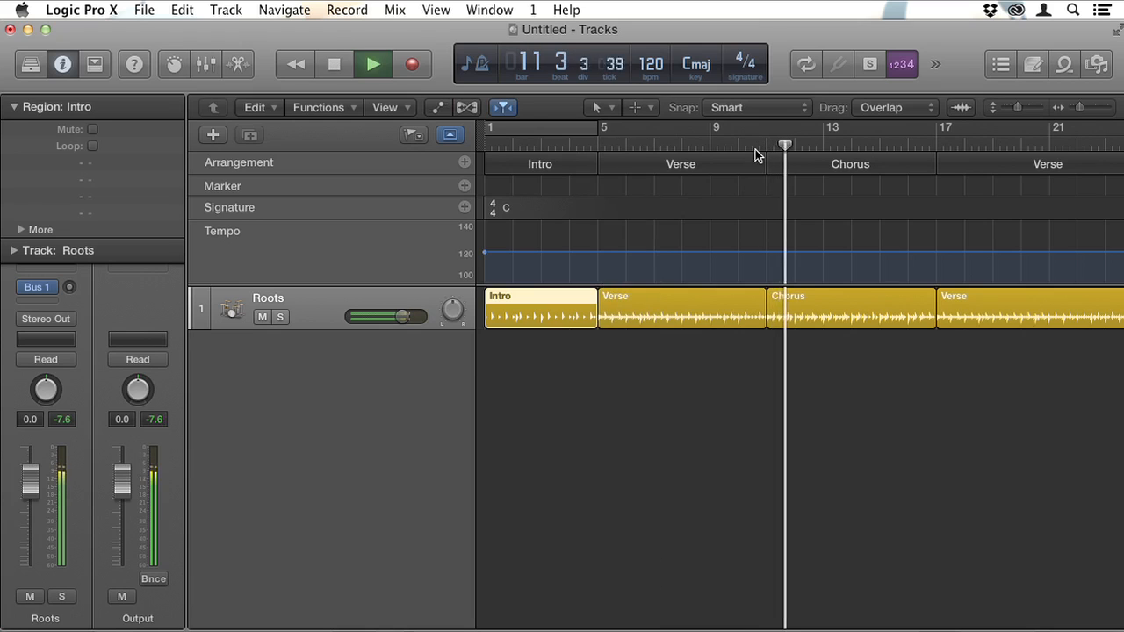
key("space")
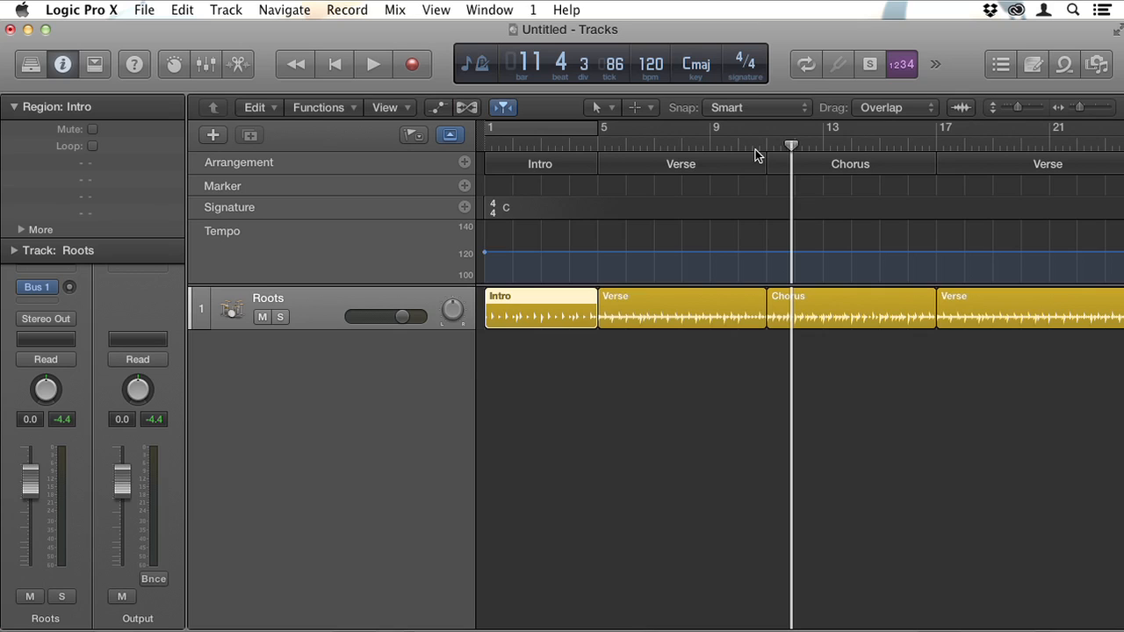
Hide the global tracks and the inspector, and enlarge the Roots track's height.
left_click(449, 135)
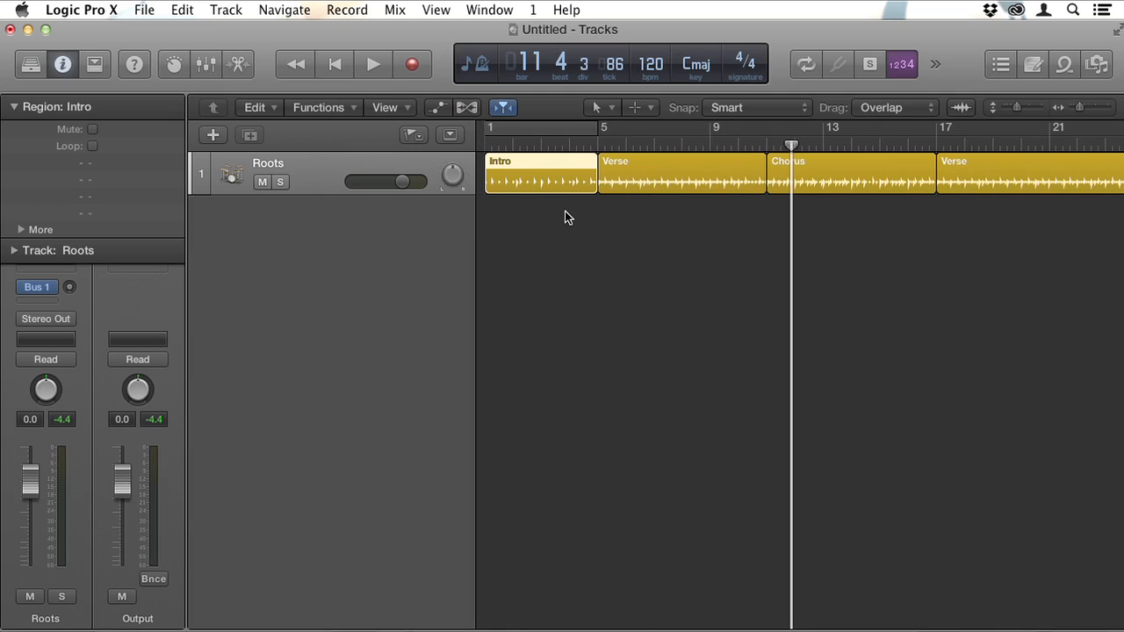
left_click_drag(1016, 108, 1031, 109)
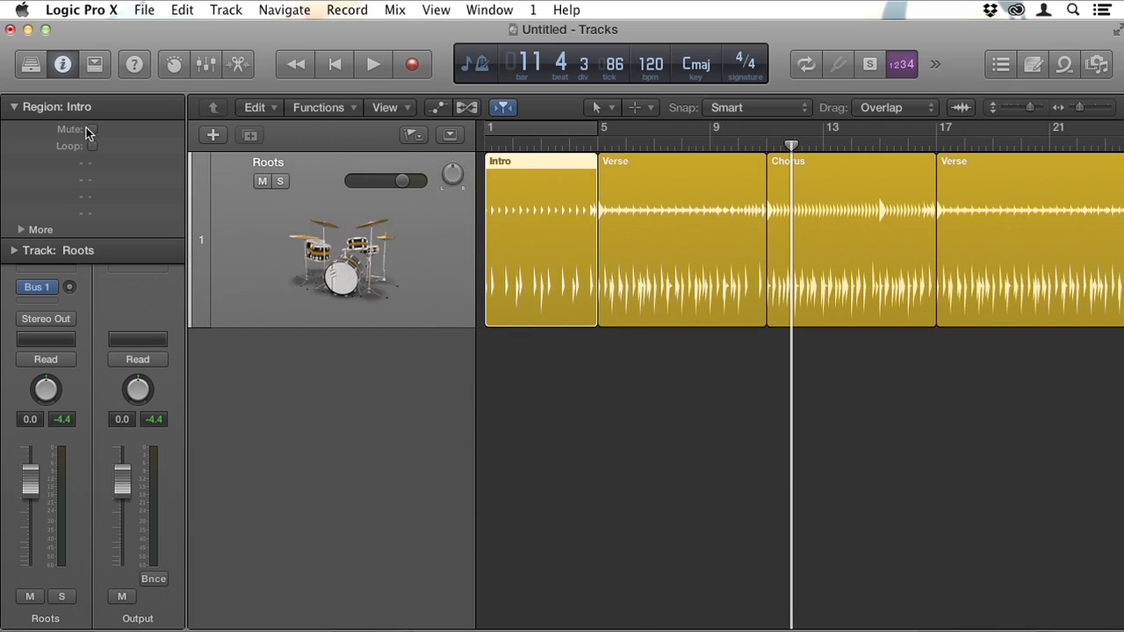
left_click(62, 64)
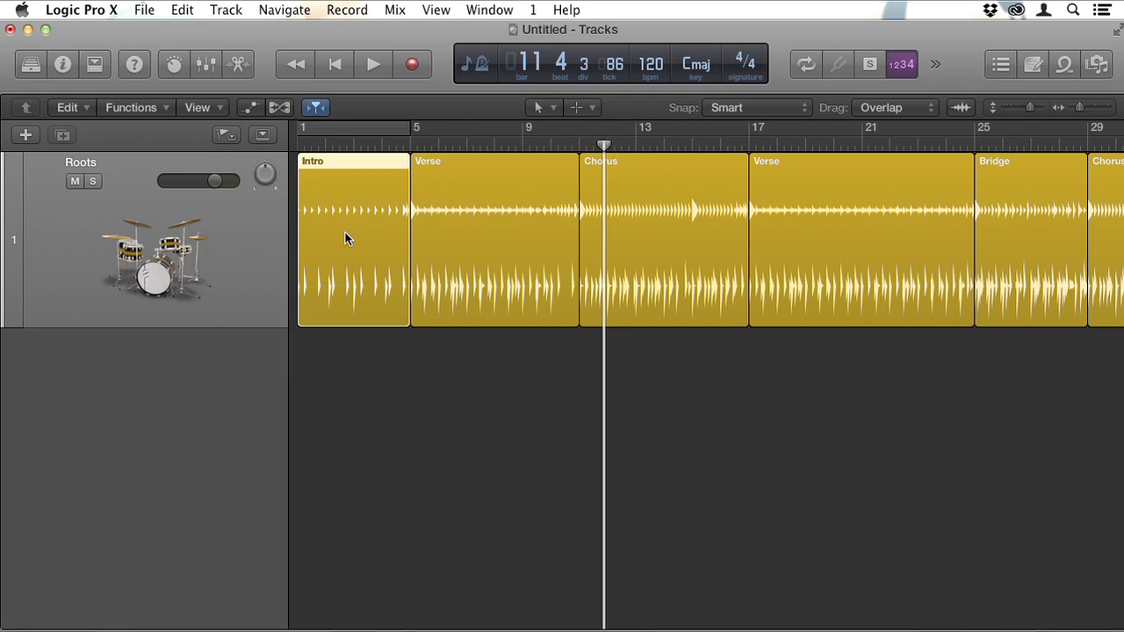
Open the first Verse region in the Drummer editor and enable shaker percussion and hi-hat alongside the kick and snare.
double_click(468, 170)
left_click(697, 479)
left_click(696, 479)
left_click(755, 494)
left_click(713, 399)
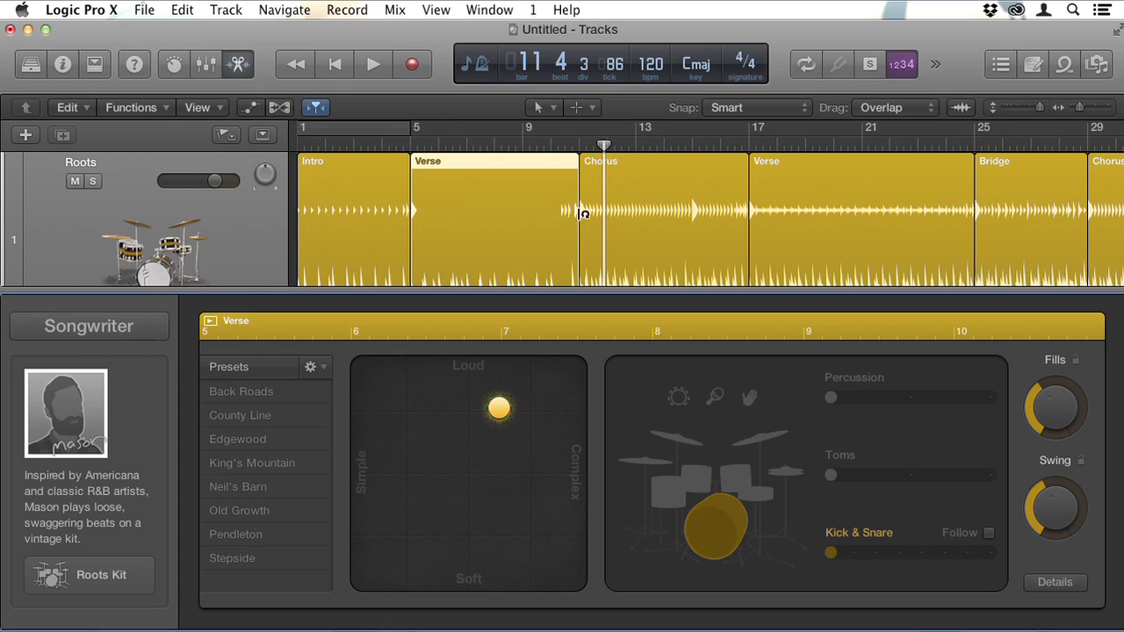
left_click(713, 400)
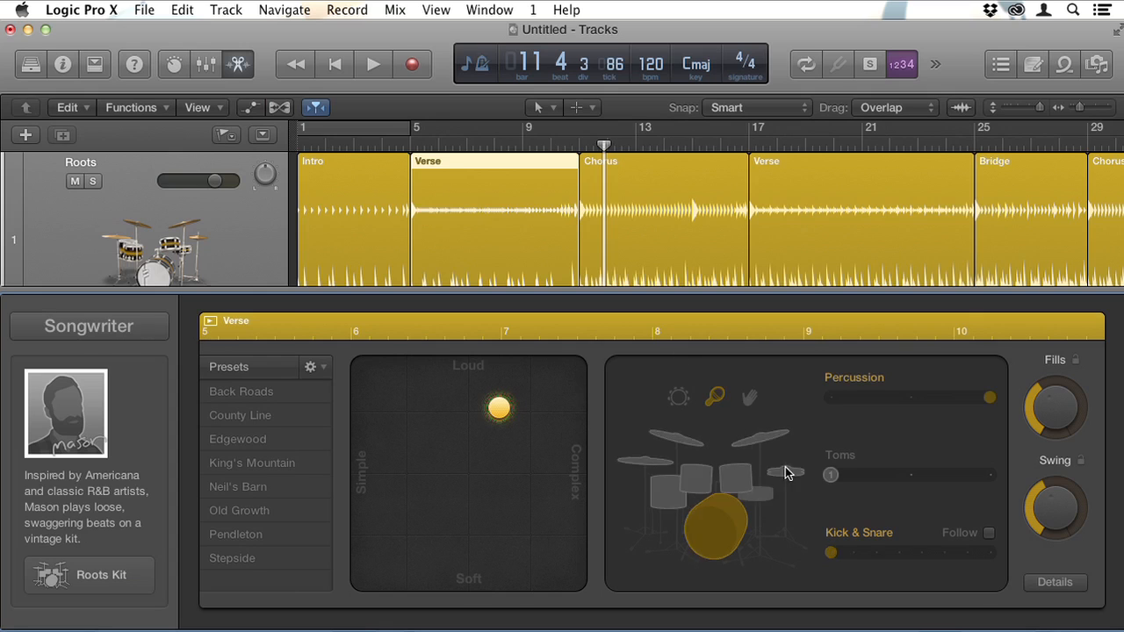
left_click(785, 471)
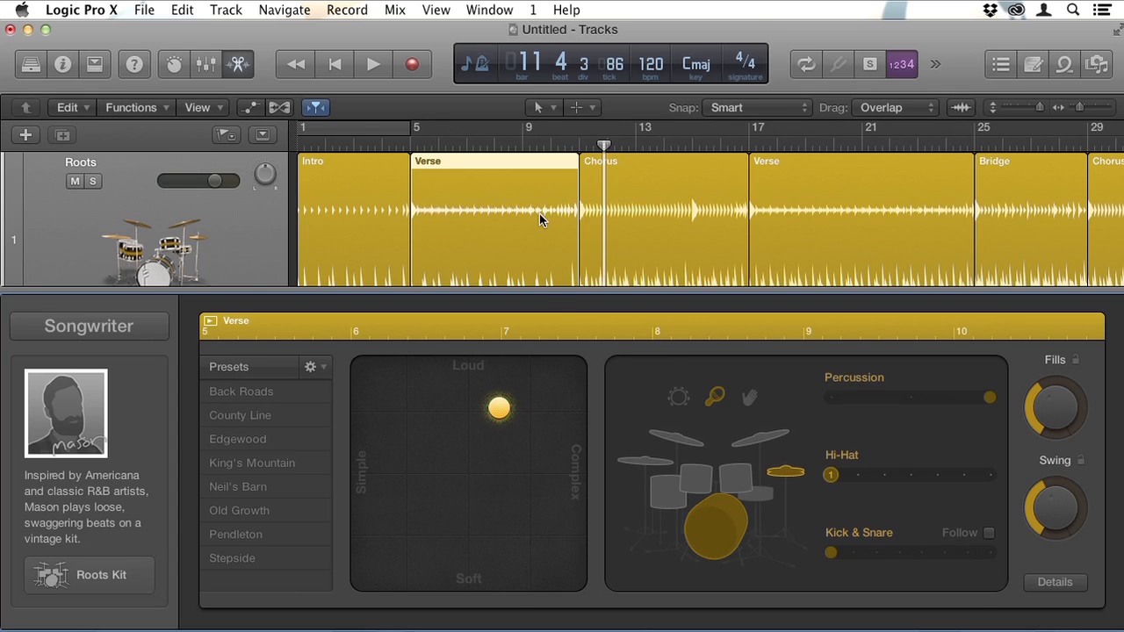
Turn off the kick and snare in the first Verse region and hide the Drummer editor.
left_click(723, 518)
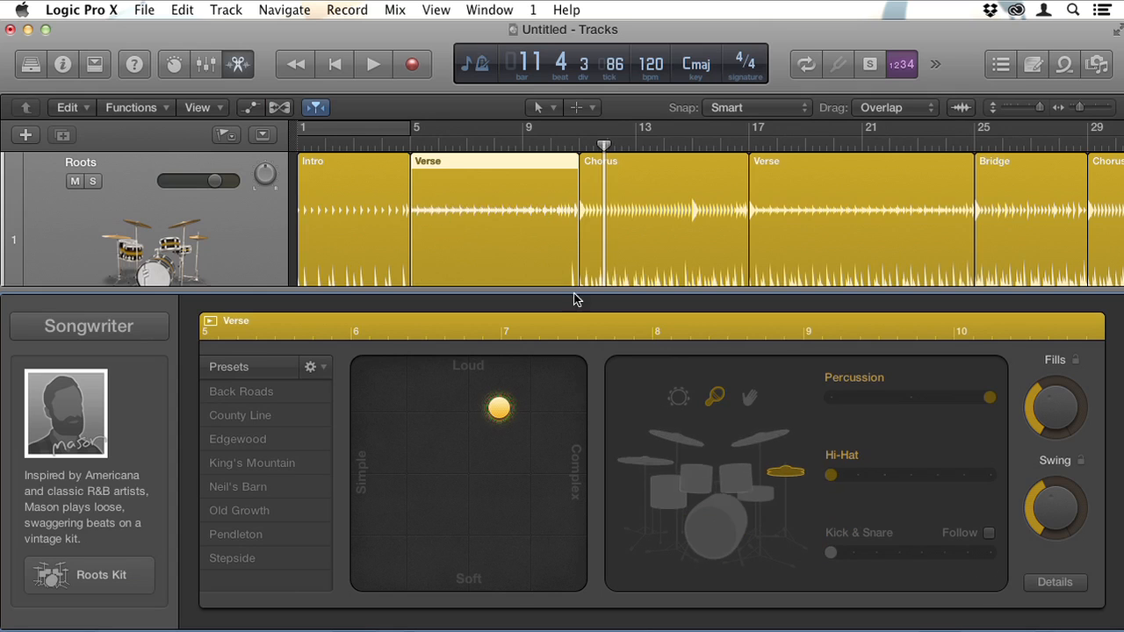
left_click(239, 66)
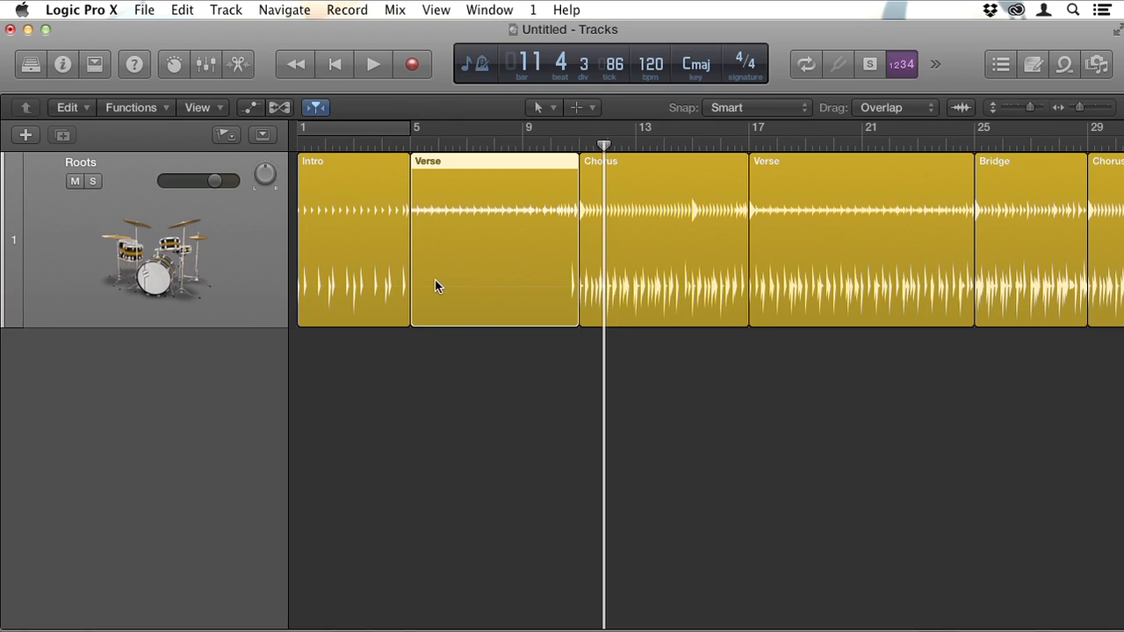
scroll(438, 286, "right", 1)
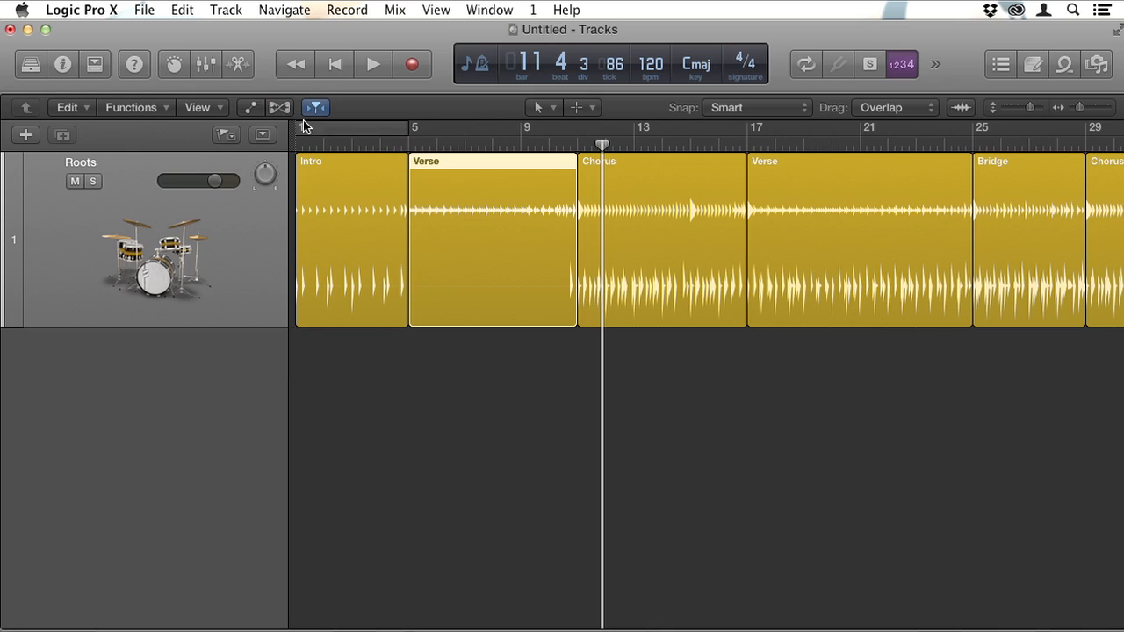
Reopen the first Verse region in the Drummer editor and turn its kick and snare back on.
double_click(444, 163)
left_click(710, 525)
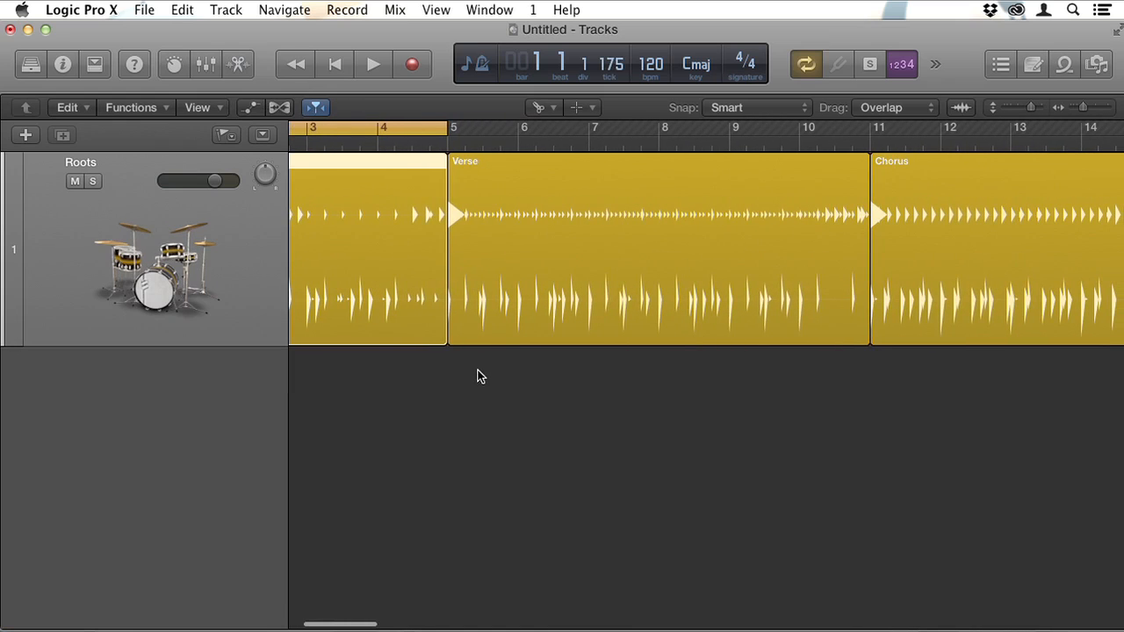
Turn off the cycle range and split the first Verse region at bars 7 and 9 with the Scissors Tool.
left_click(395, 136)
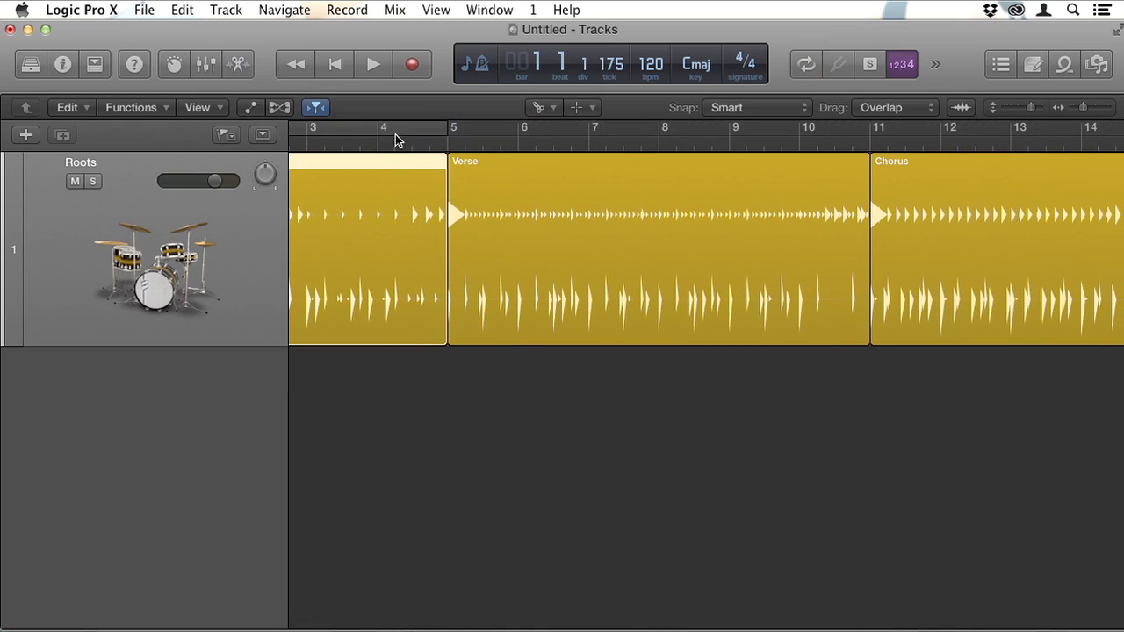
scroll(505, 232, "right", 3)
scroll(501, 251, "left", 6)
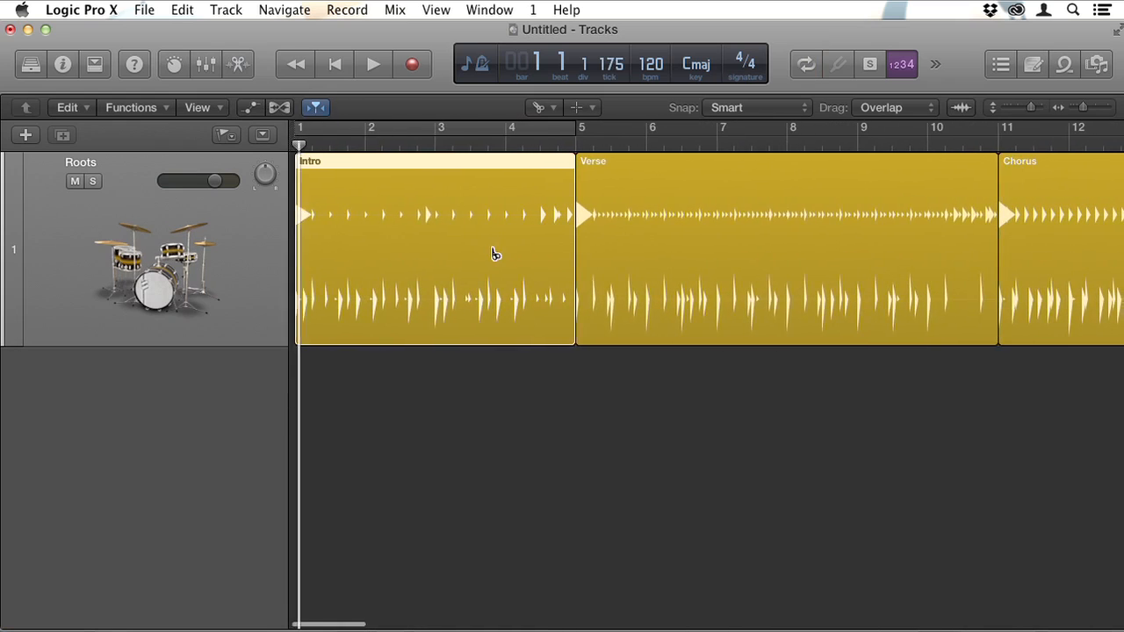
scroll(495, 253, "right", 4)
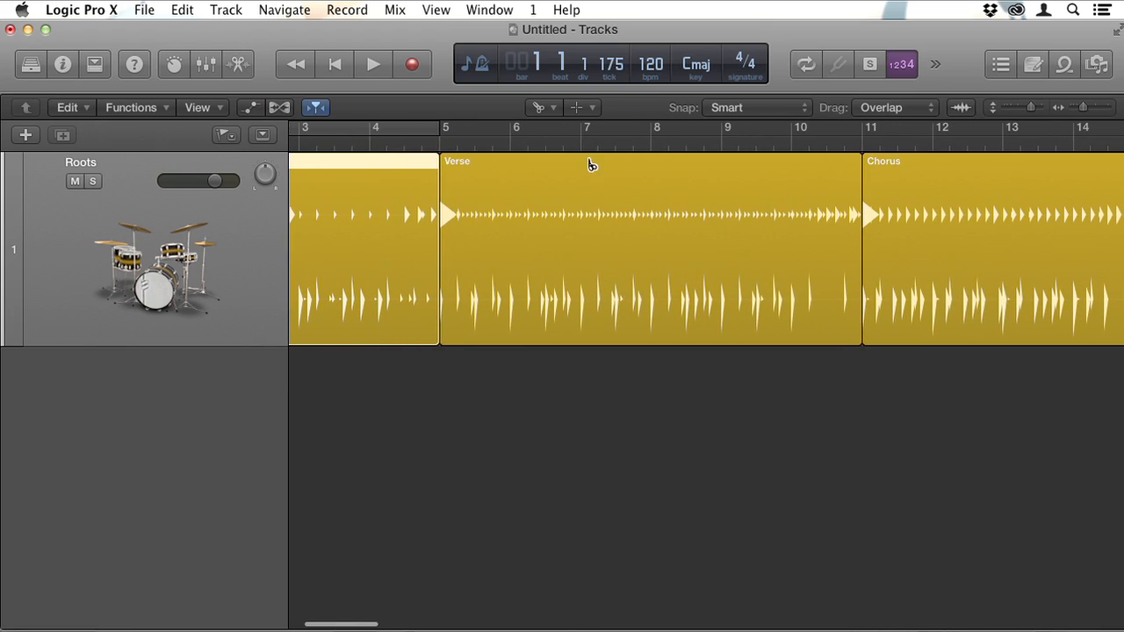
left_click(539, 108)
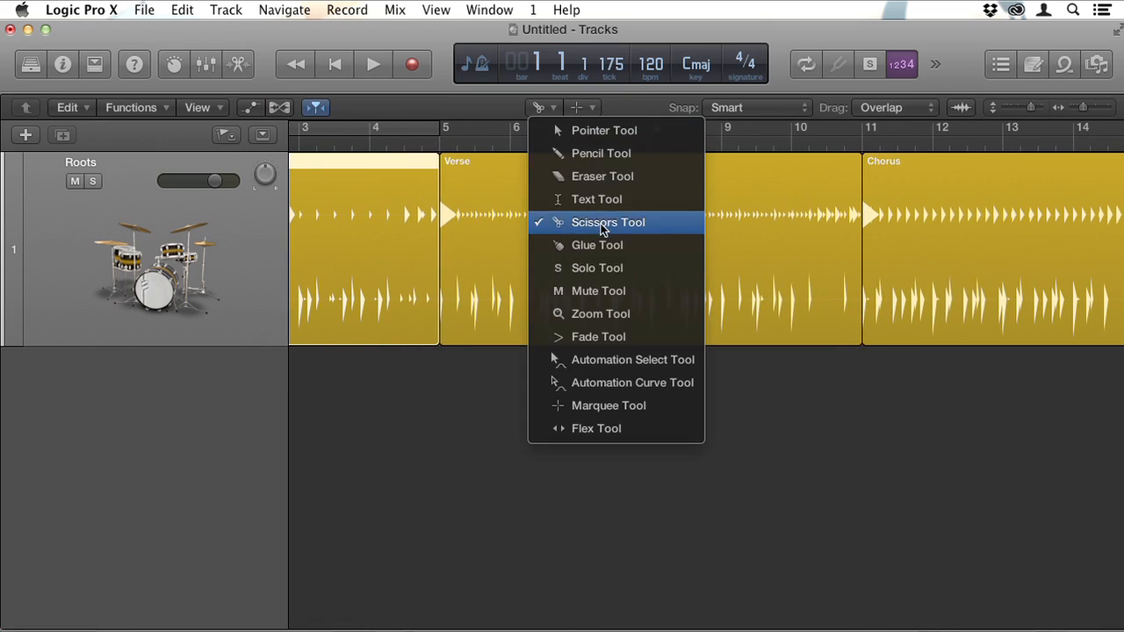
left_click(588, 218)
left_click(585, 168)
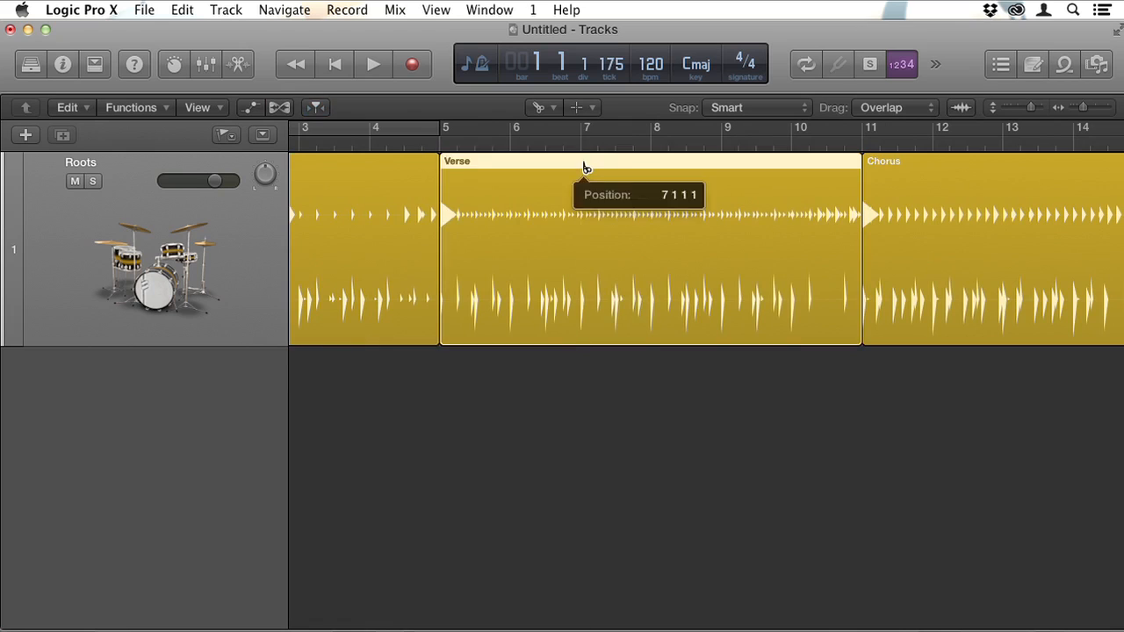
left_click(725, 174)
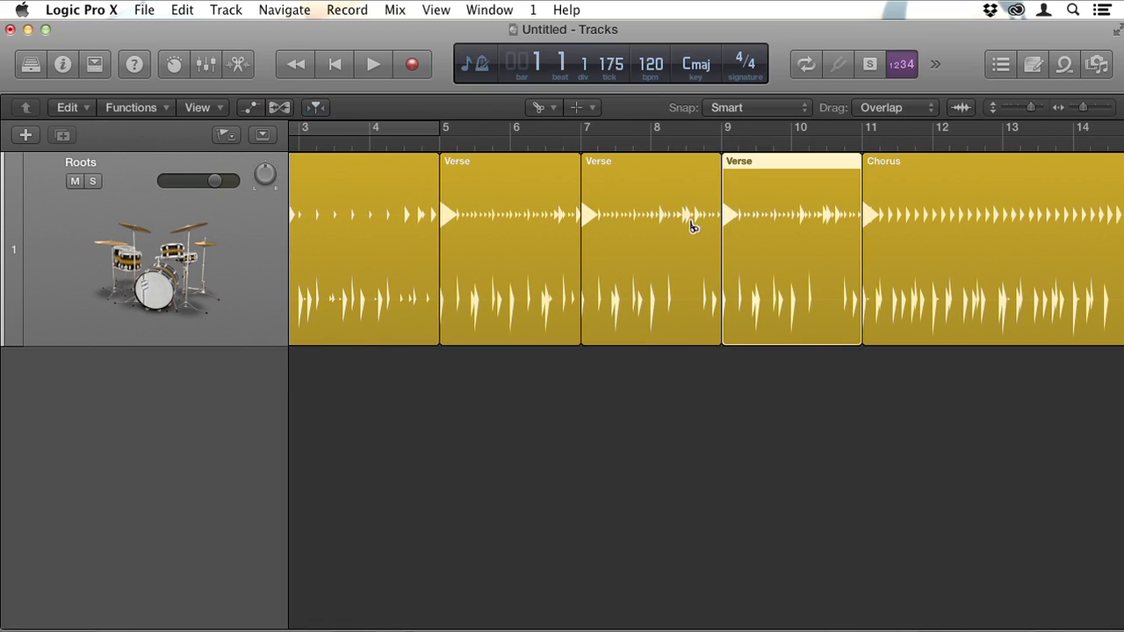
Play the split Verse regions from bar 5 and stop before the Chorus.
left_click(443, 143)
key("space")
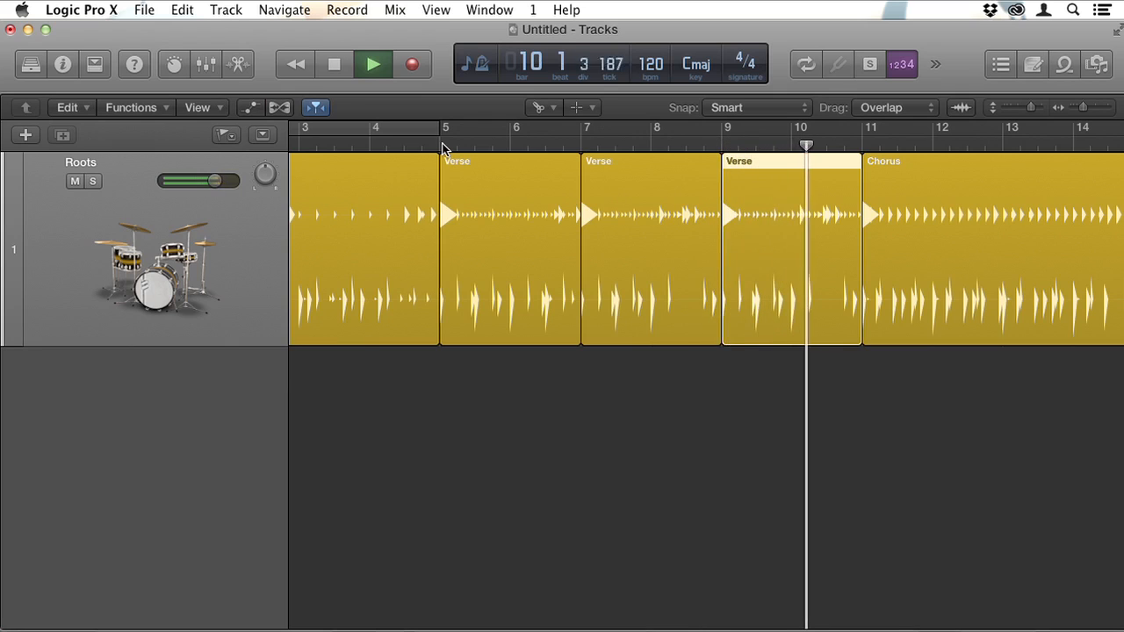
key("space")
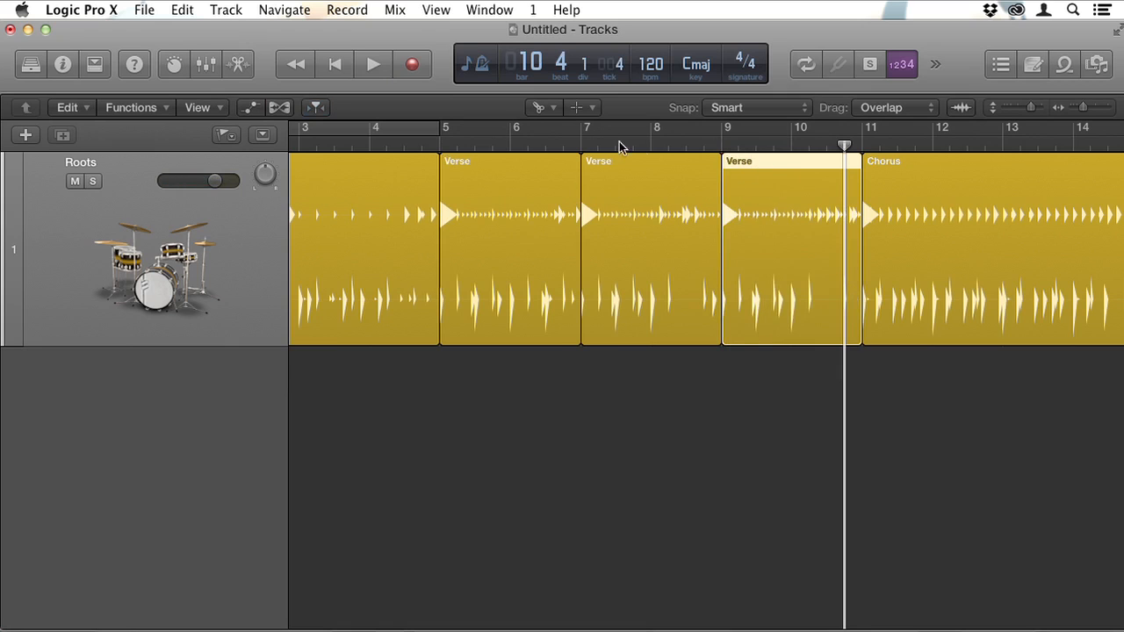
Switch back to the Pointer Tool and raise the Fills amount of the Verse region starting at bar 9.
left_click(538, 107)
left_click(566, 128)
double_click(766, 160)
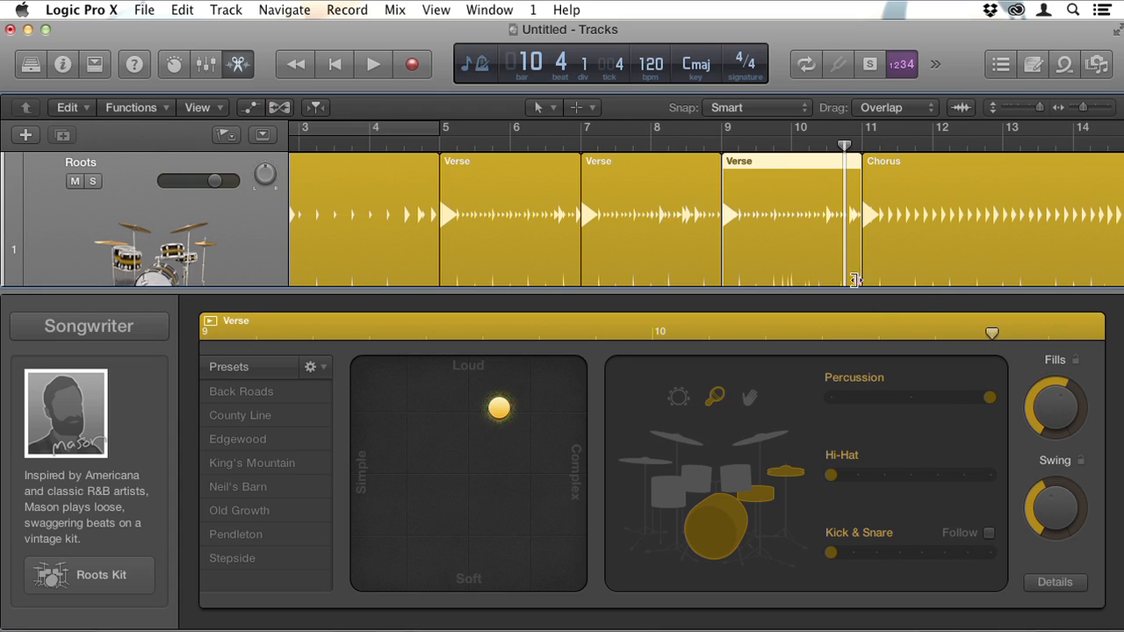
Raise the Fills amount of the Verse regions starting at bars 7 and 5.
left_click(647, 163)
double_click(647, 161)
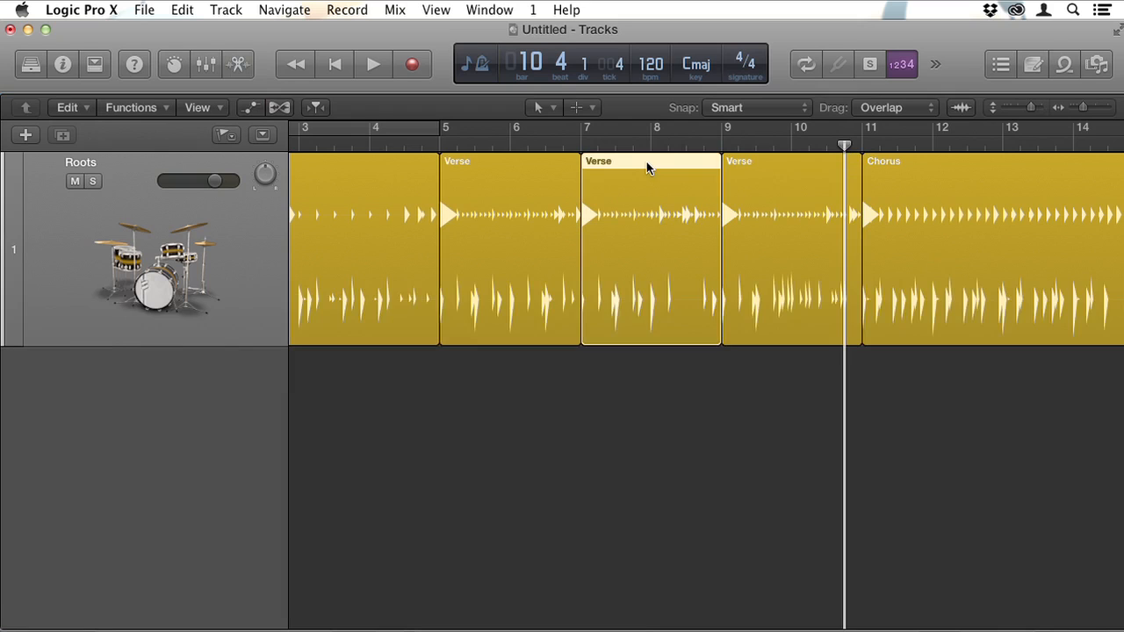
double_click(646, 162)
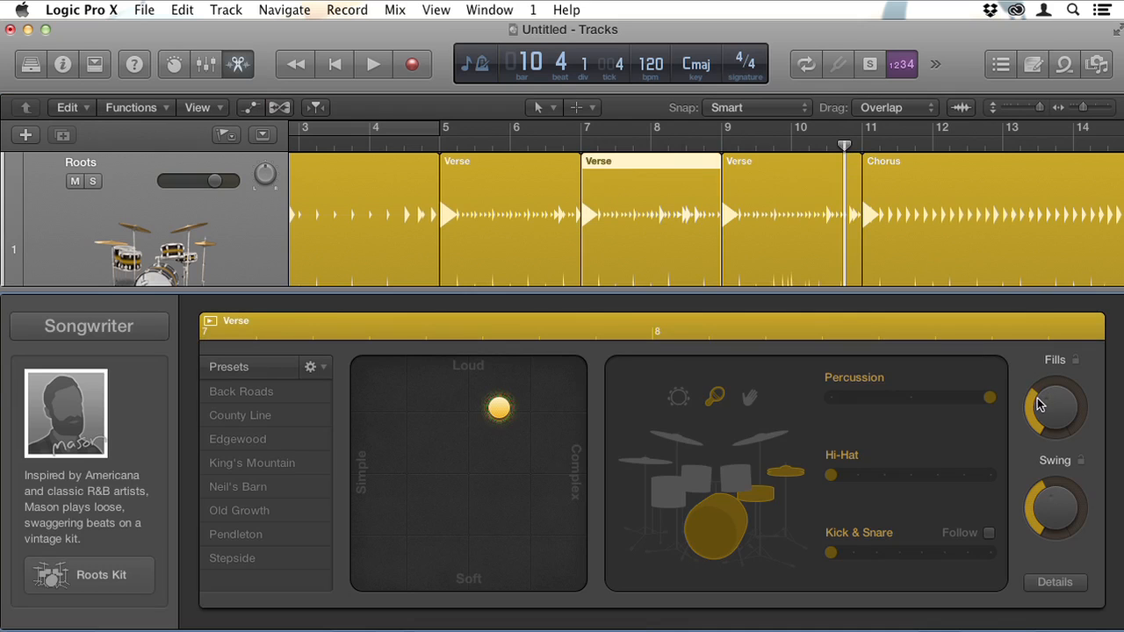
left_click(525, 165)
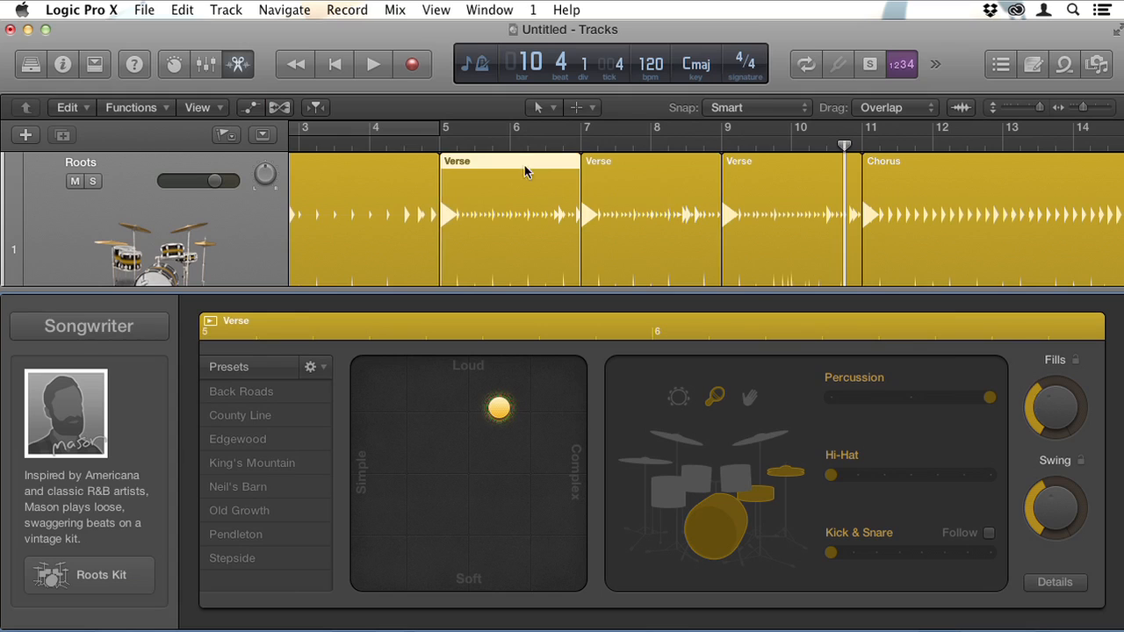
left_click(1038, 378)
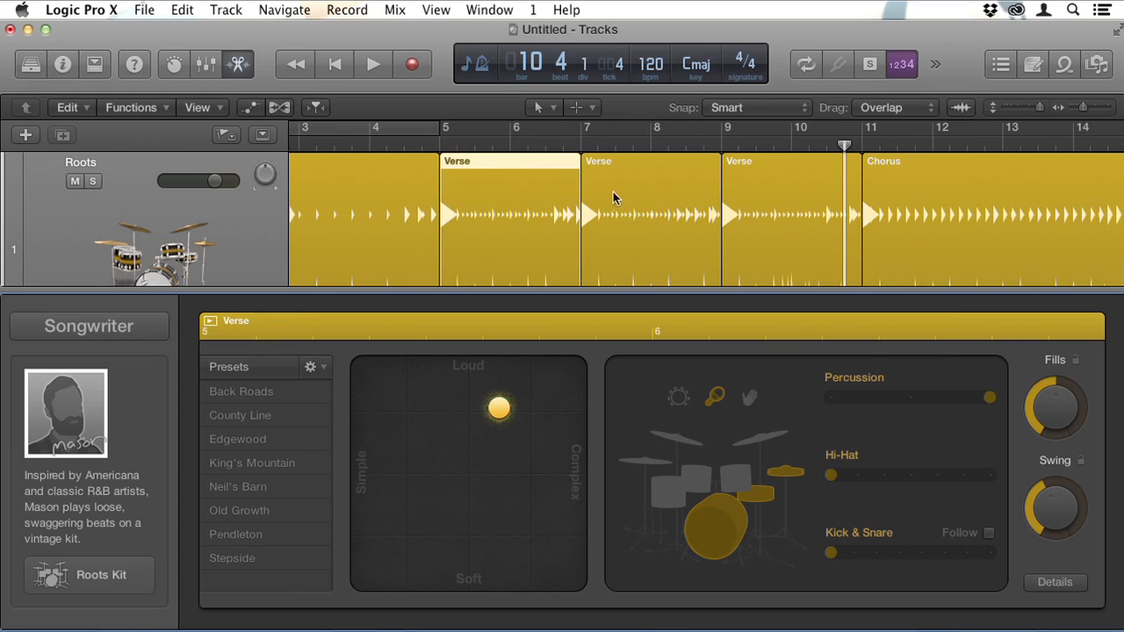
Play the Verse regions from bar 5 into the Chorus, and move the first one's performance slightly toward Complex.
left_click(434, 147)
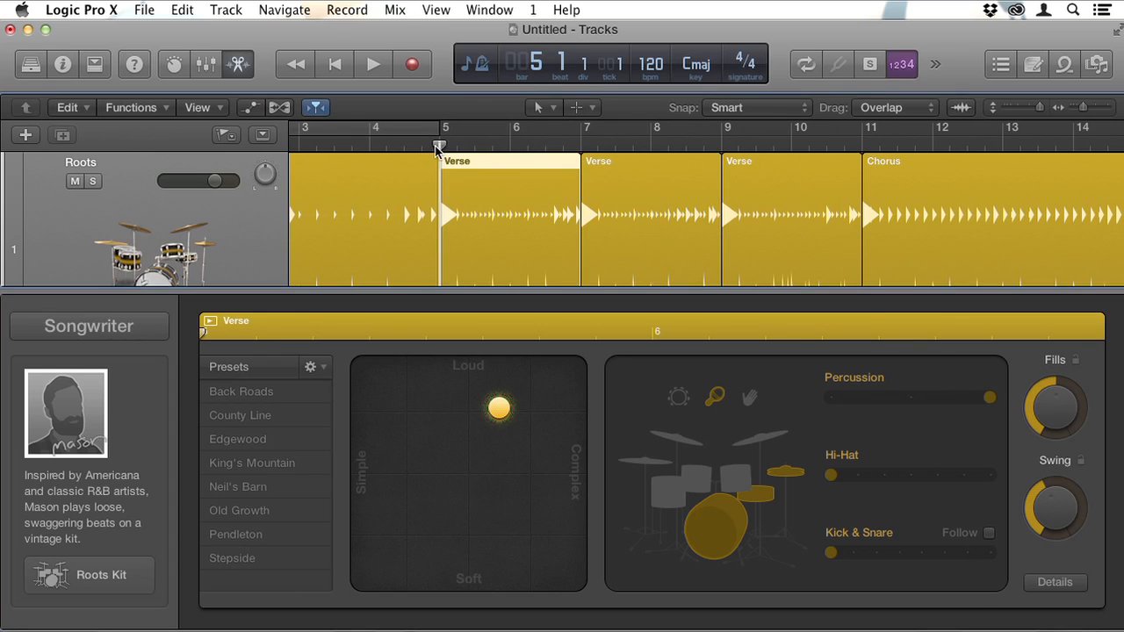
key("space")
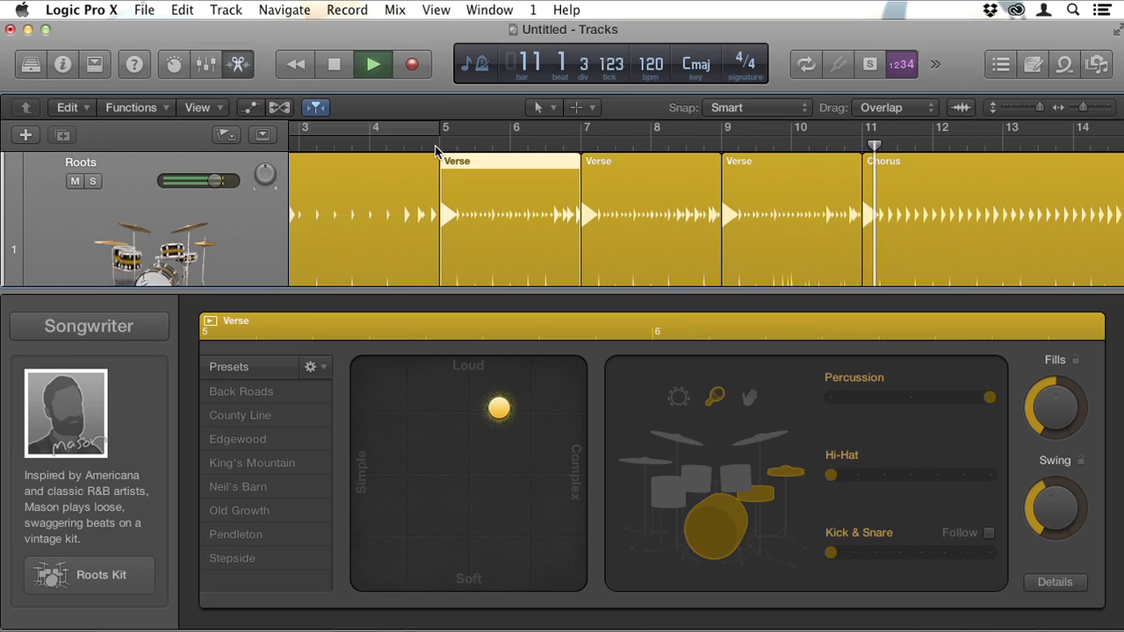
key("space")
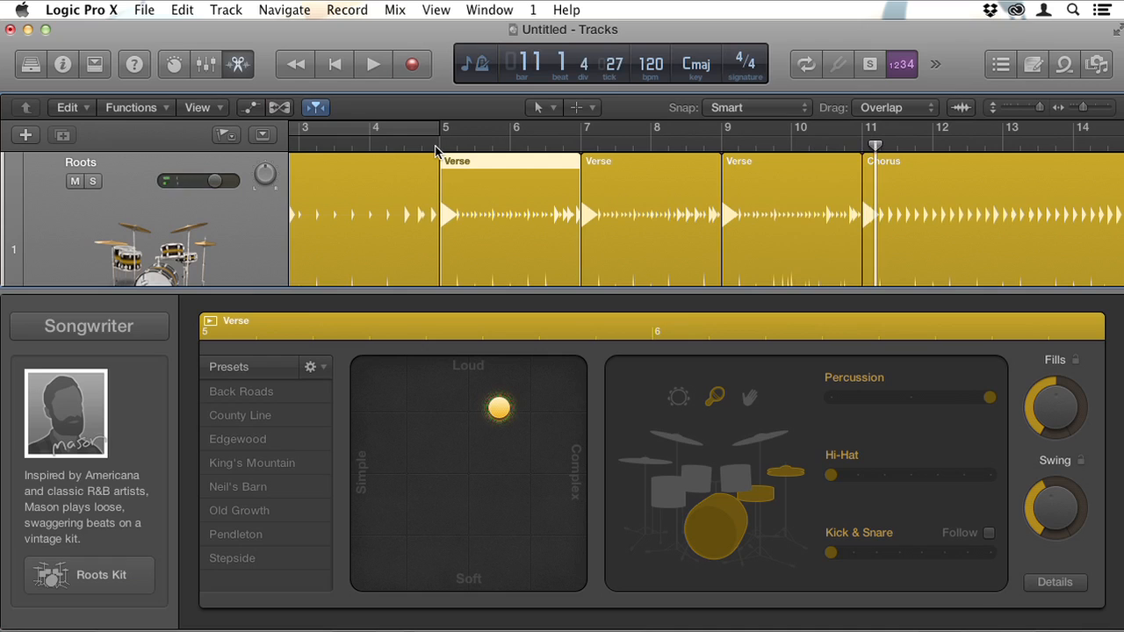
mouse_move(499, 408)
left_mouse_down()
mouse_move(582, 489)
mouse_move(516, 409)
left_mouse_up()
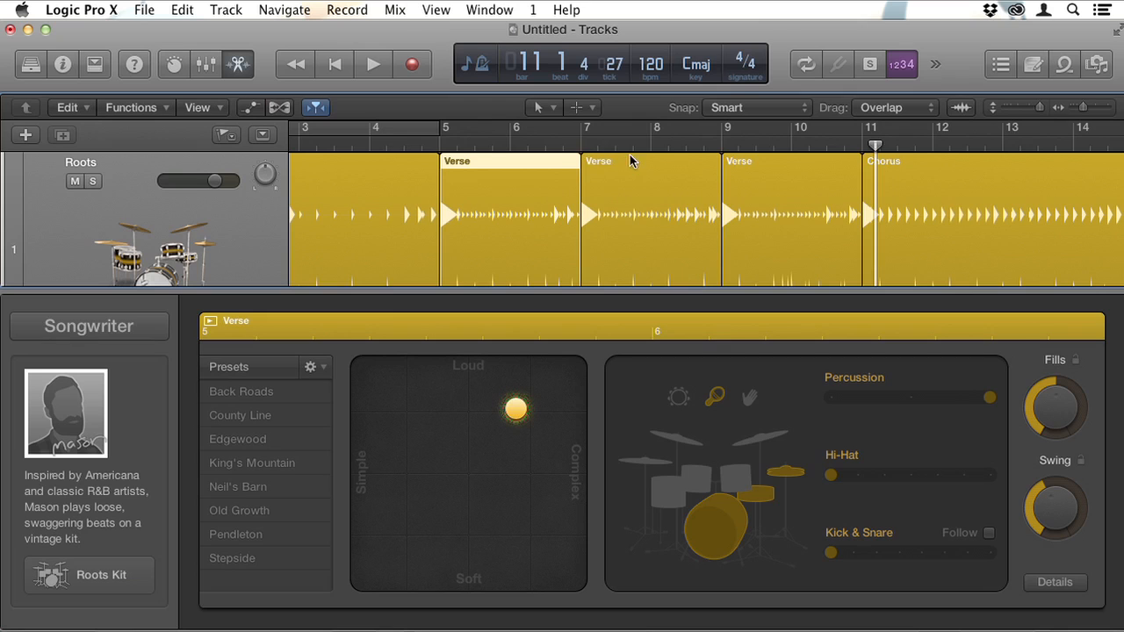
Select the first Chorus region and split it at the playhead at bars 13 and 15.
scroll(554, 195, "right", 1)
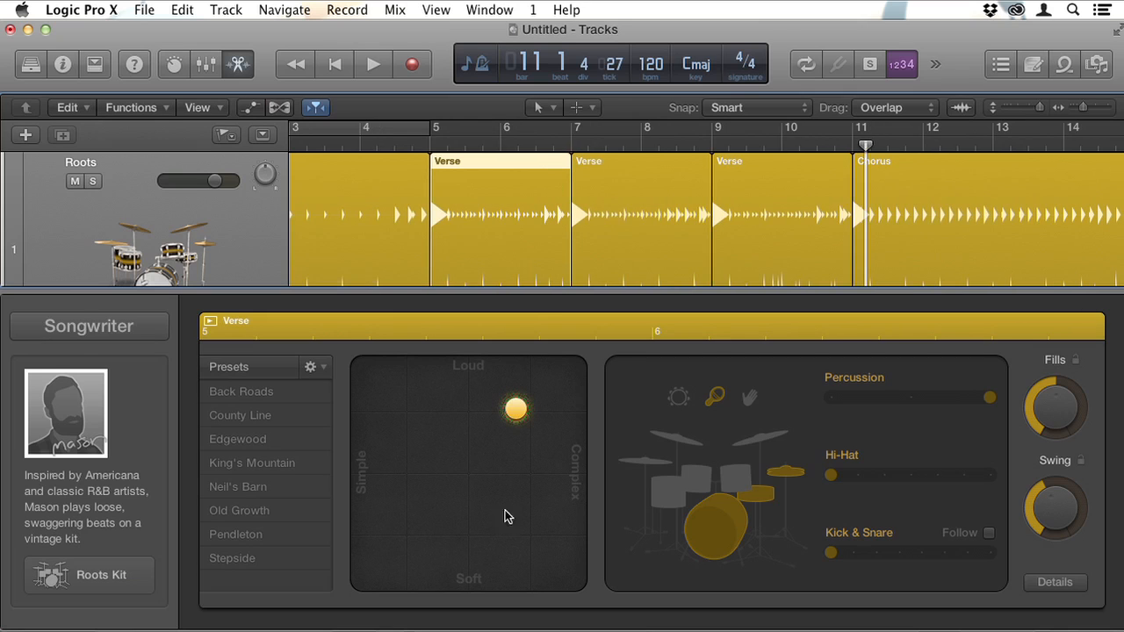
scroll(530, 367, "right", 1)
scroll(715, 240, "right", 10)
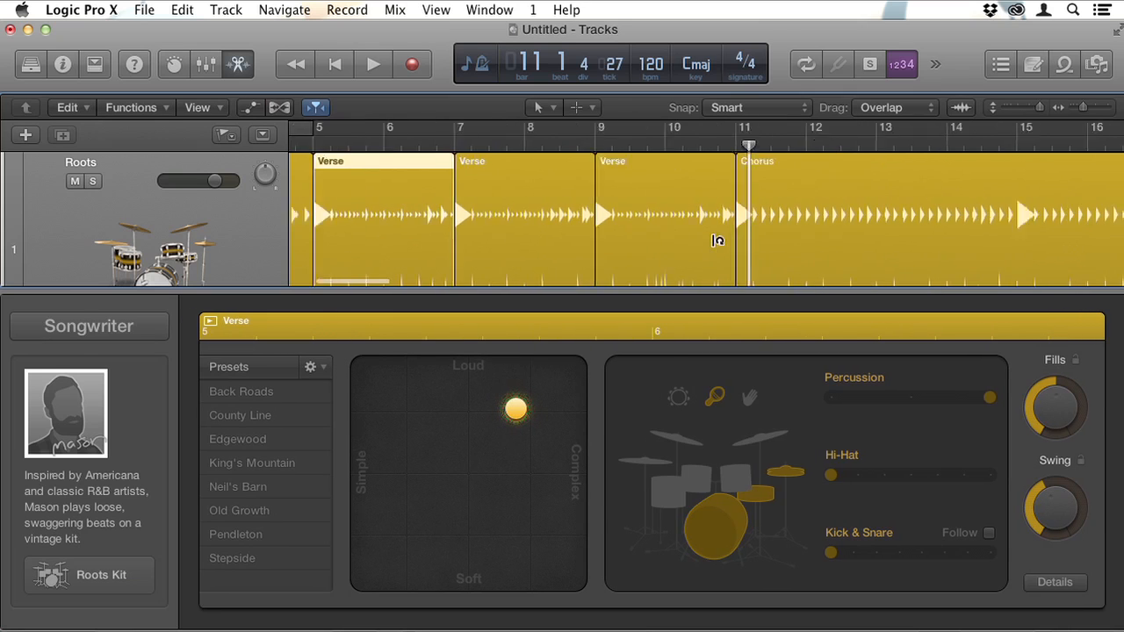
scroll(707, 239, "left", 1)
left_click(705, 237)
left_click_drag(461, 147, 587, 146)
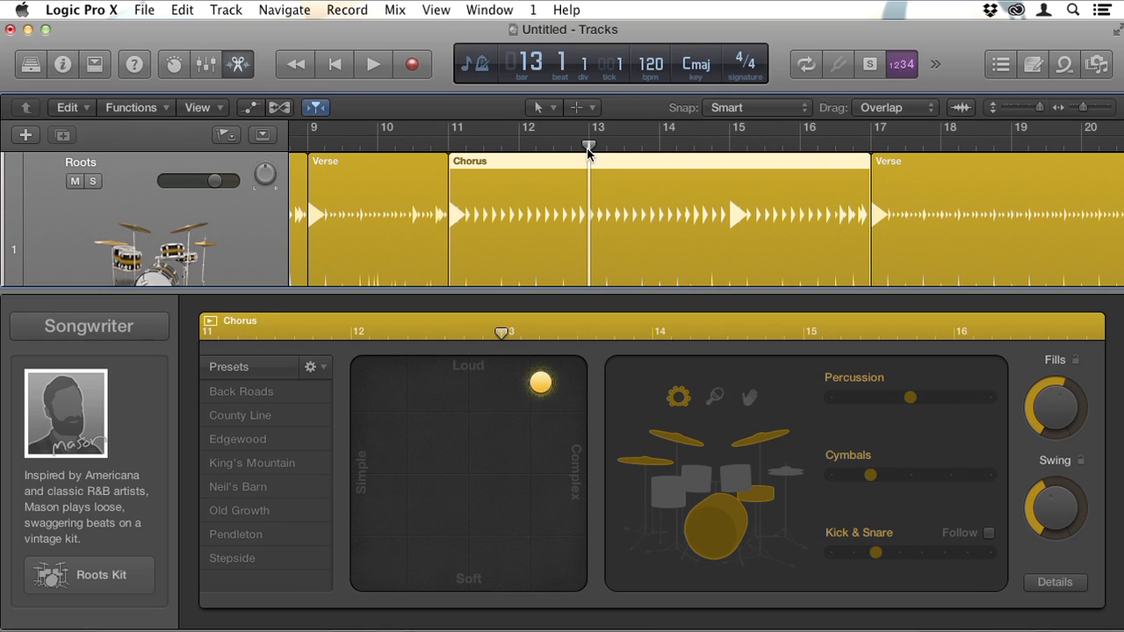
key("super+t")
left_click_drag(588, 147, 729, 147)
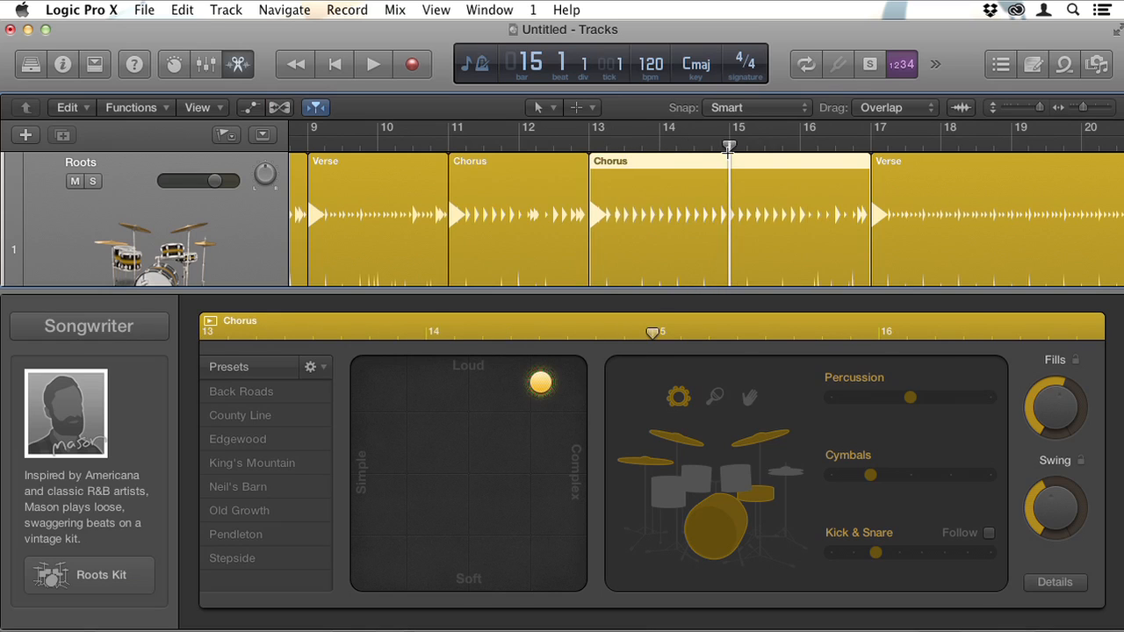
key("super+t")
Return the playhead to bar 11 and make the first Chorus region softer and simpler, near the centre of the XY pad.
left_click_drag(729, 147, 455, 147)
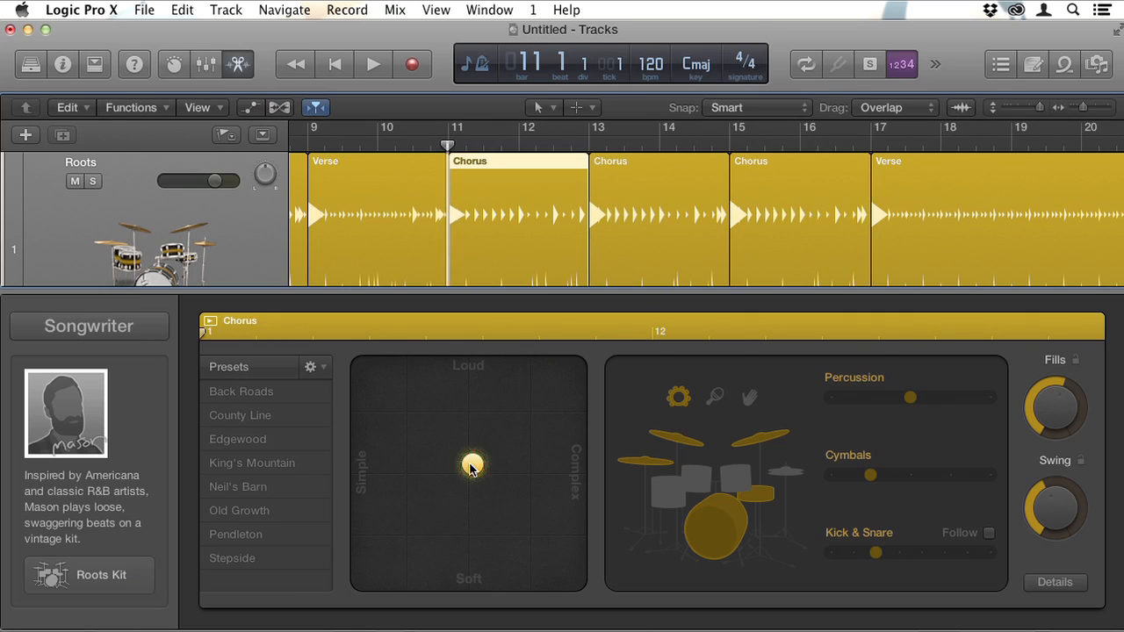
mouse_move(471, 468)
left_mouse_down()
mouse_move(524, 404)
mouse_move(460, 457)
mouse_move(467, 467)
left_mouse_up()
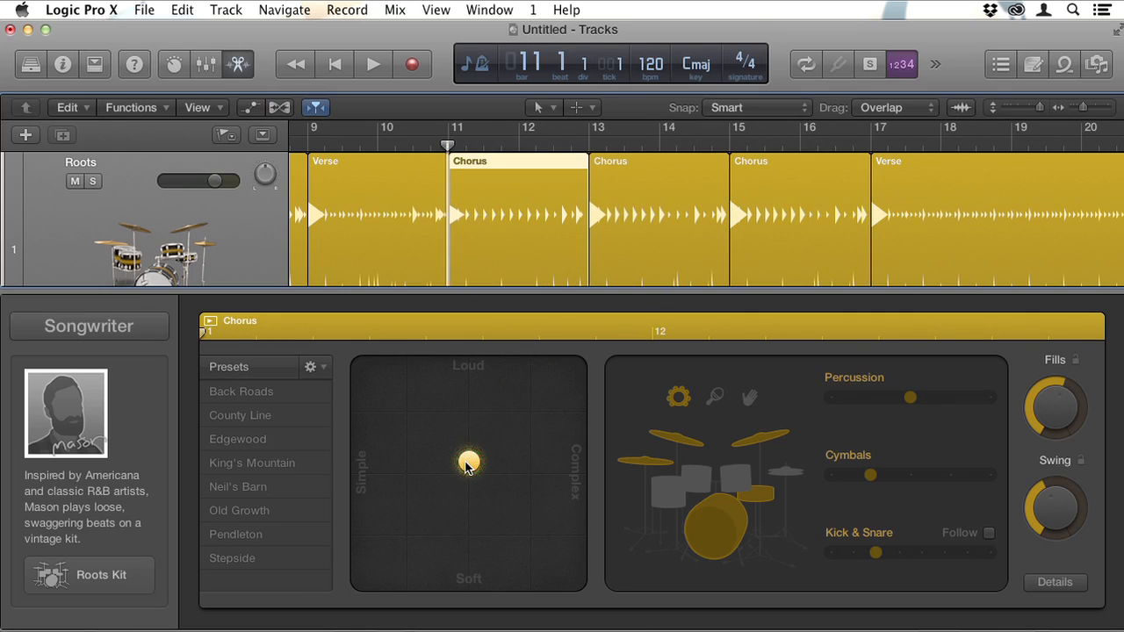
Switch the Chorus region starting at bar 13 from cymbals to toms, and make its performance softer and simpler on the XY pad.
left_click(647, 169)
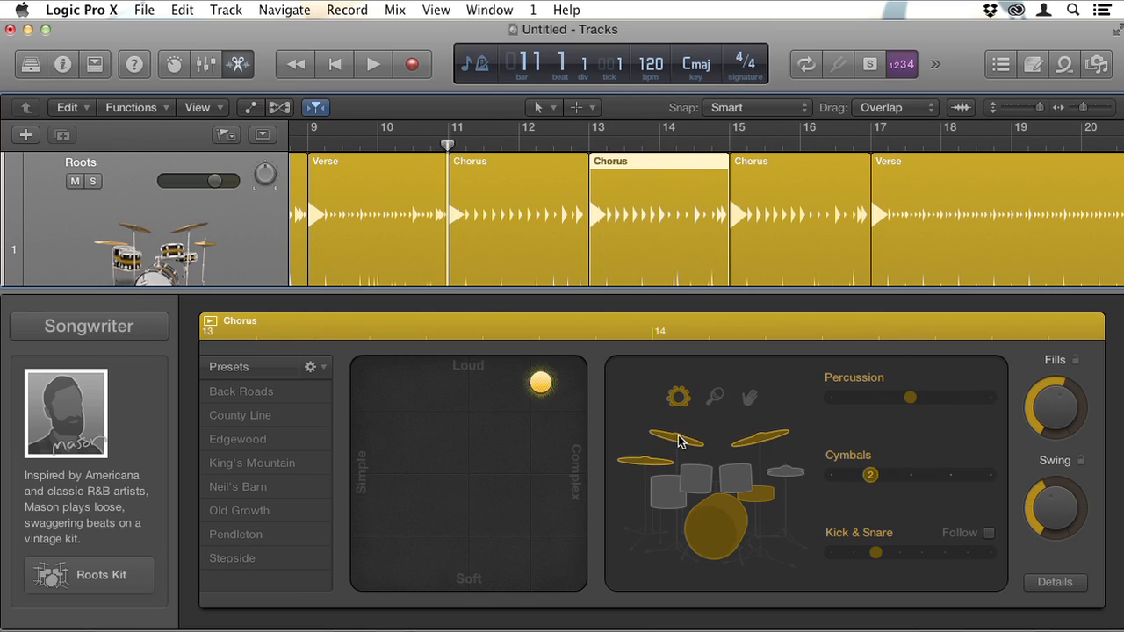
left_click(683, 483)
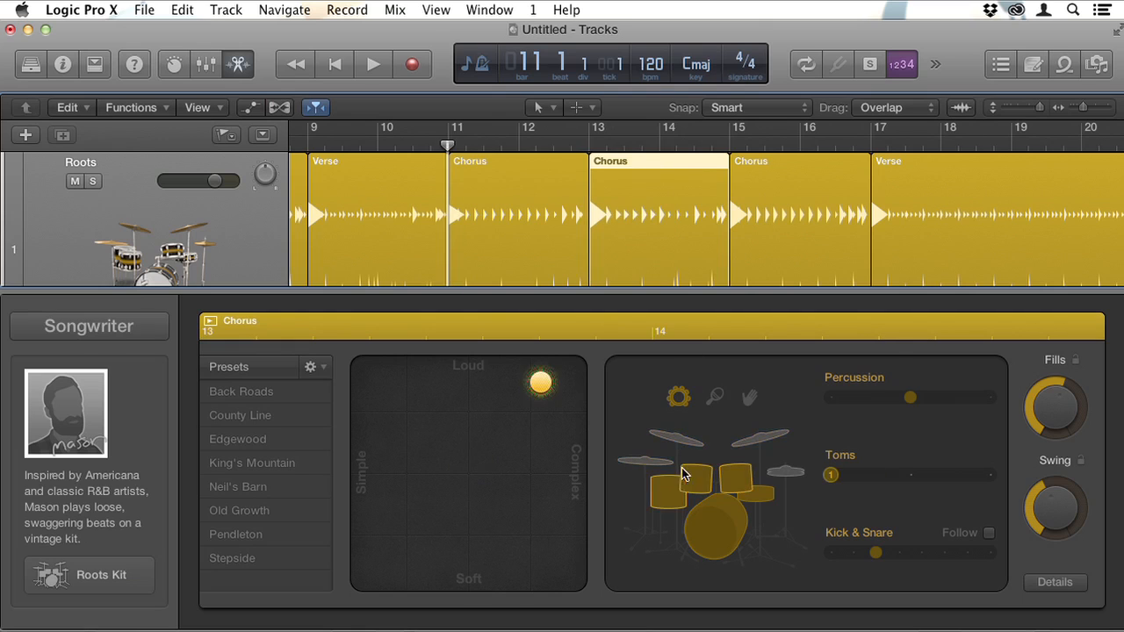
left_click_drag(546, 390, 509, 439)
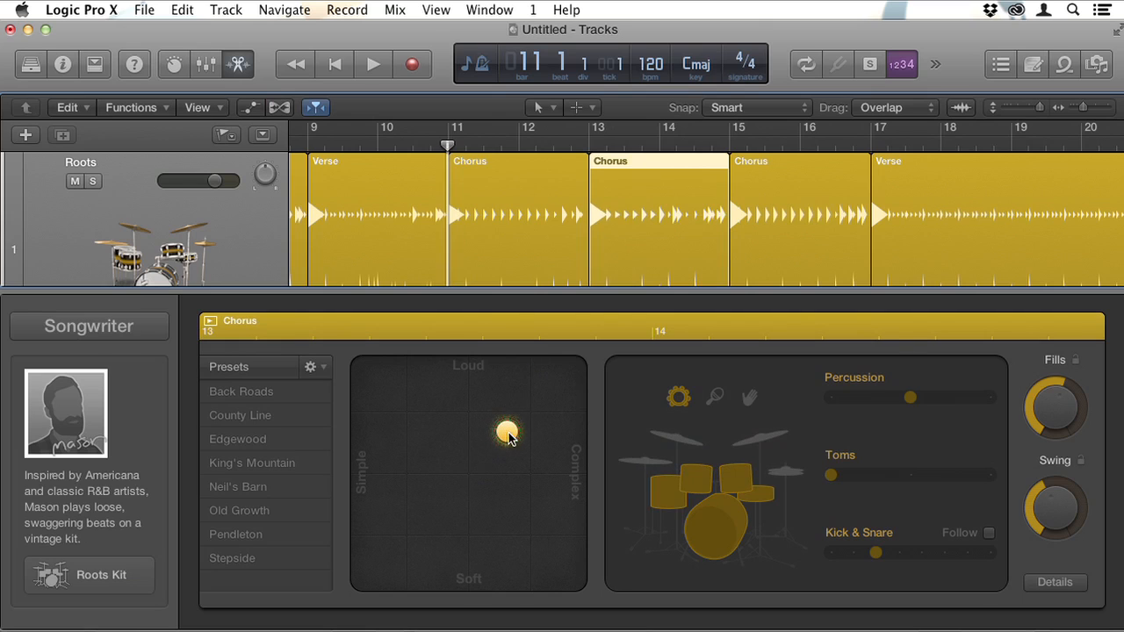
Set the Cymbals variation of the Chorus region starting at bar 15 to 3, and make its performance slightly softer.
left_click(780, 167)
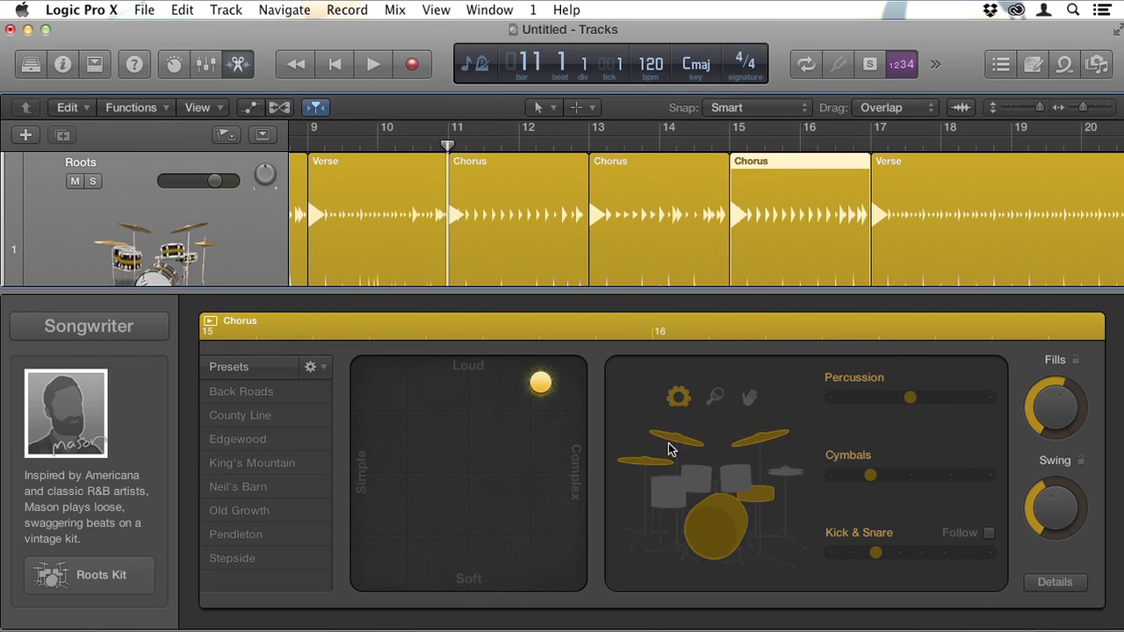
left_click(910, 476)
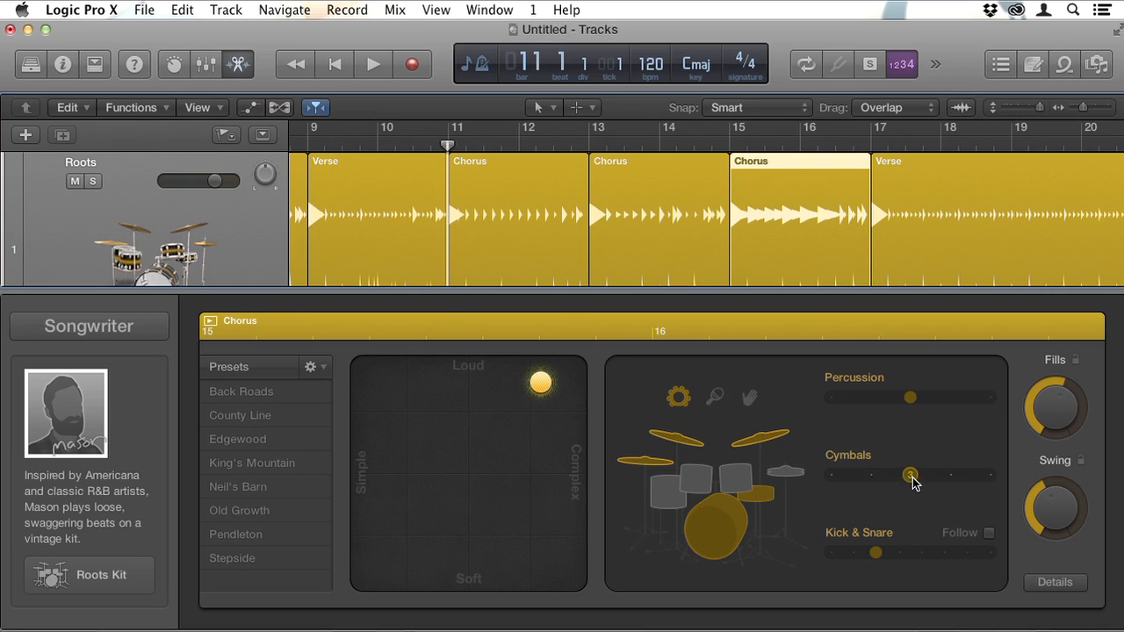
left_click_drag(540, 384, 542, 402)
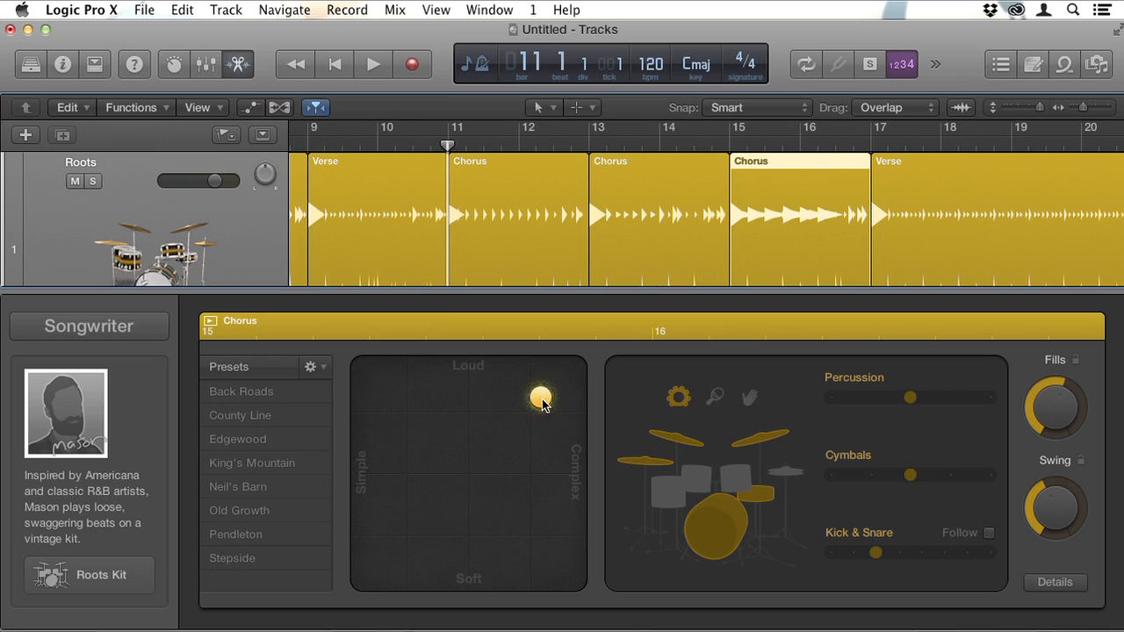
Play the three Chorus regions from just before bar 11 through to the start of bar 17.
left_click_drag(446, 146, 440, 146)
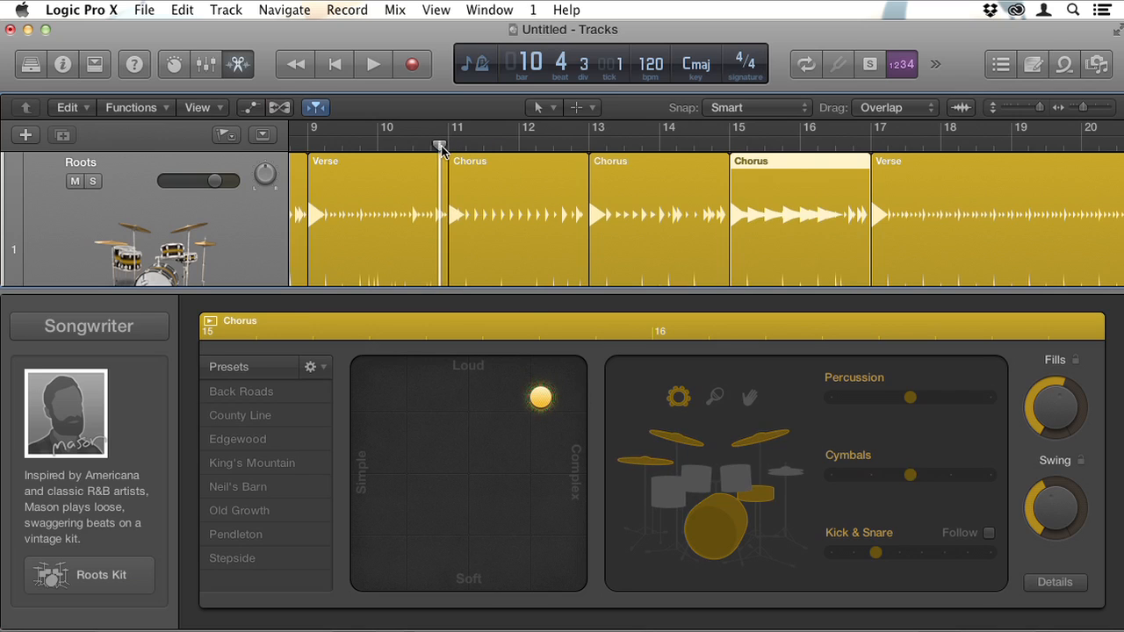
key("space")
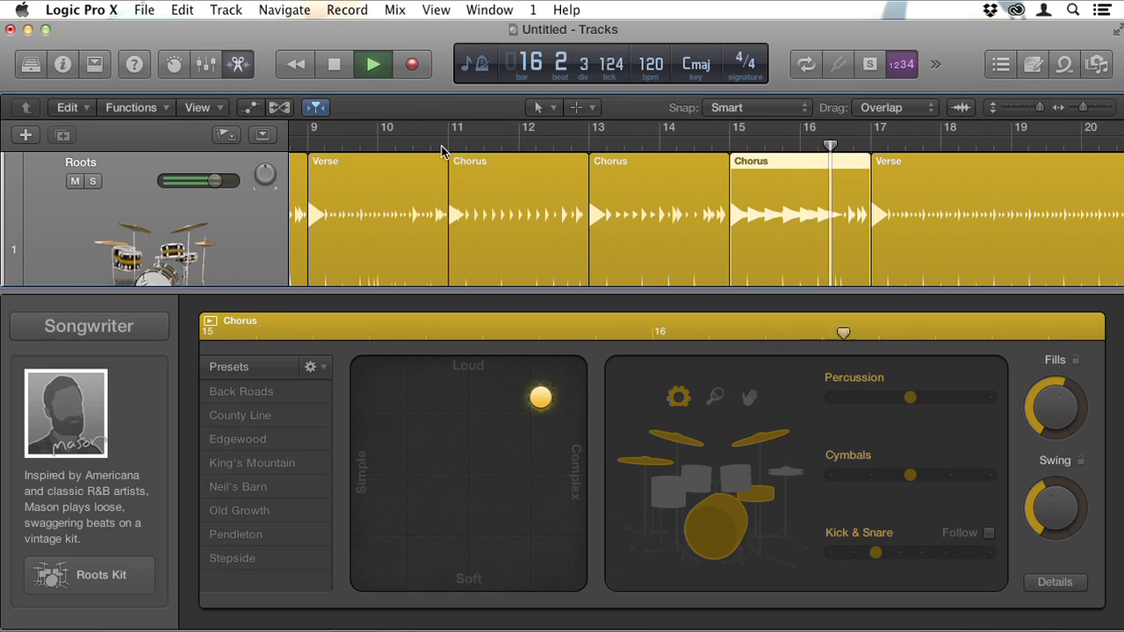
key("space")
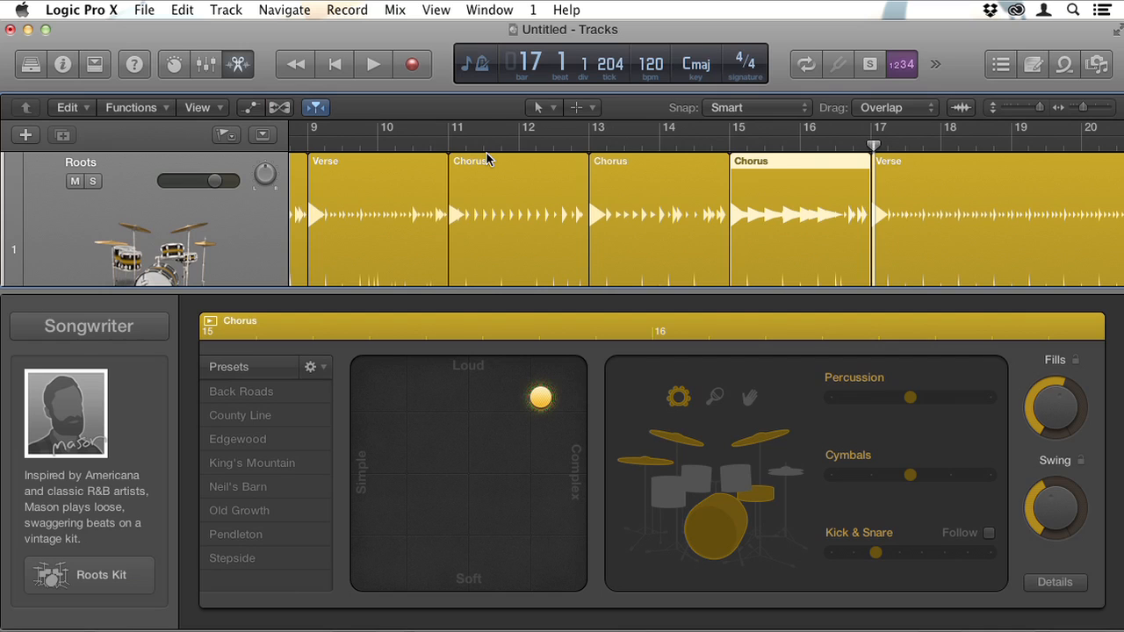
Select the Verse region starting at bar 17 and split it at the playhead at bar 21.
scroll(501, 161, "right", 10)
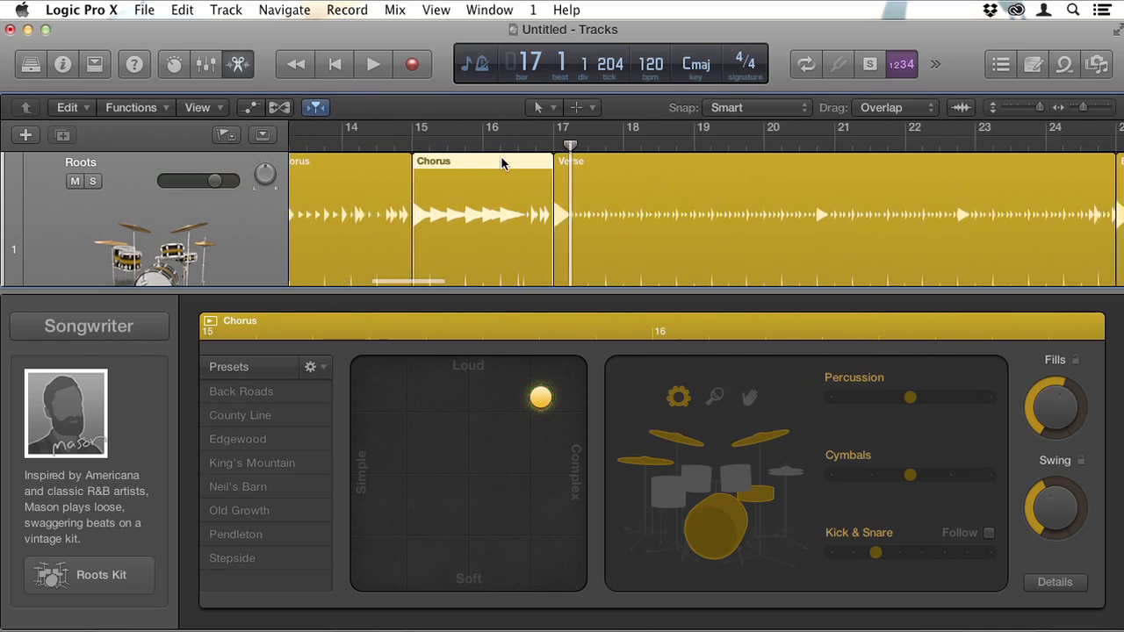
left_click(577, 166)
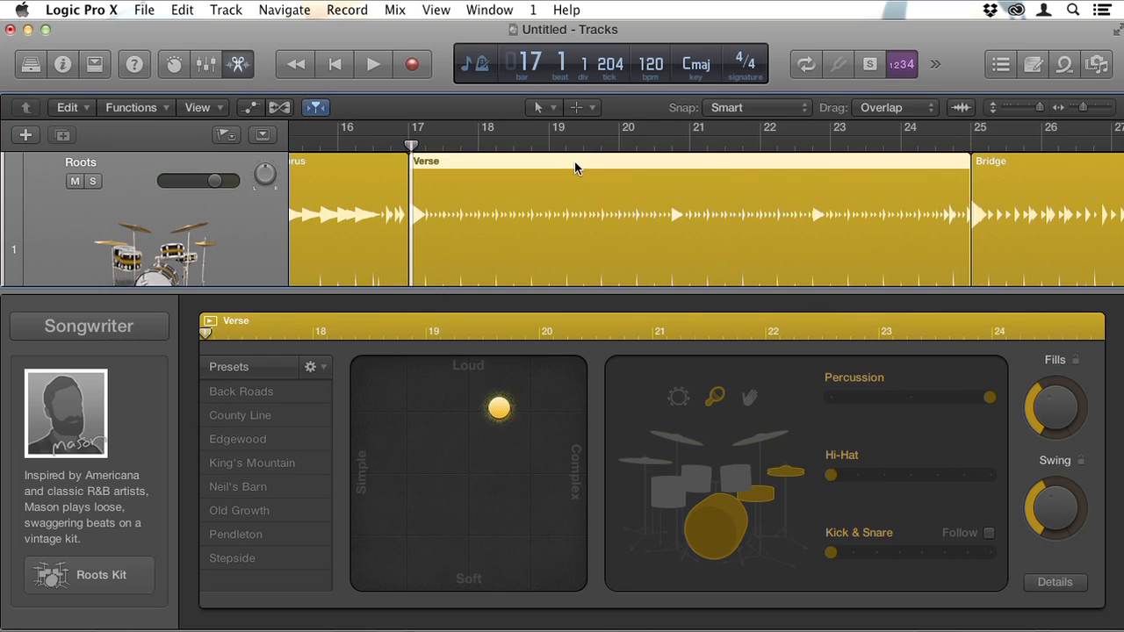
left_click_drag(412, 146, 689, 150)
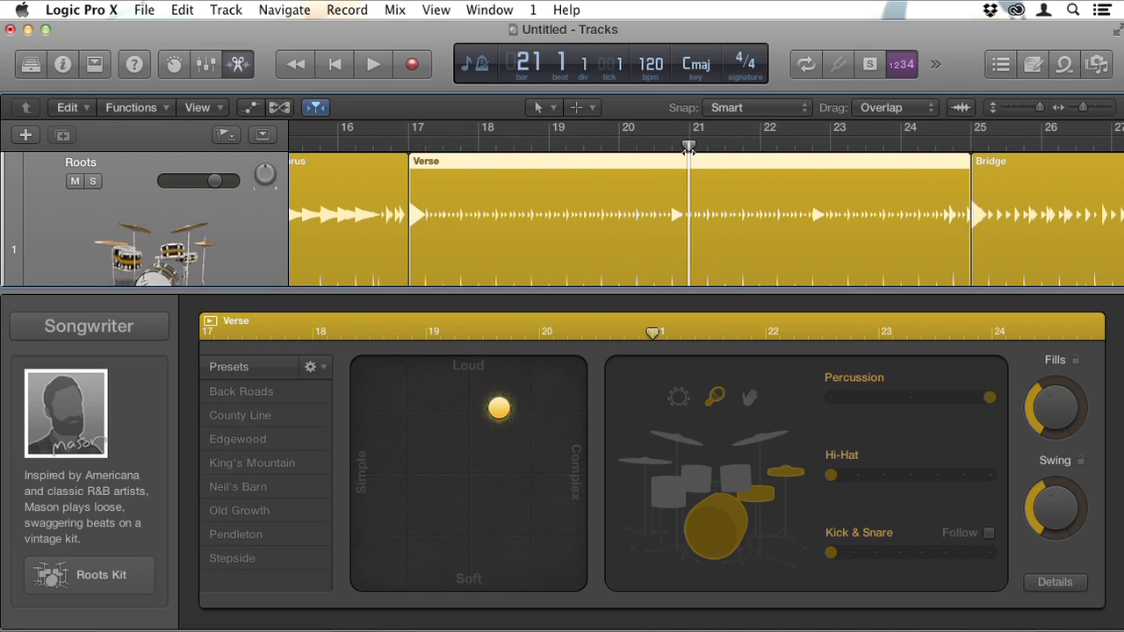
key("super+t")
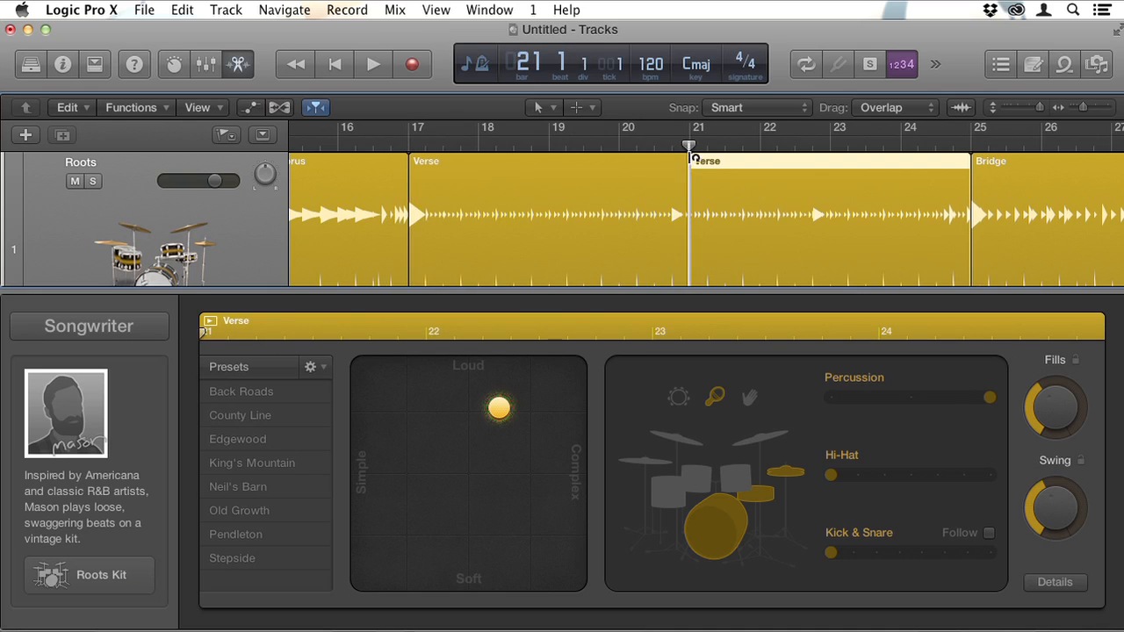
Open the detail settings of the Verse region starting at bar 17, shift its Feel slightly toward Pull, and play it from about bar 18.
left_click(571, 161)
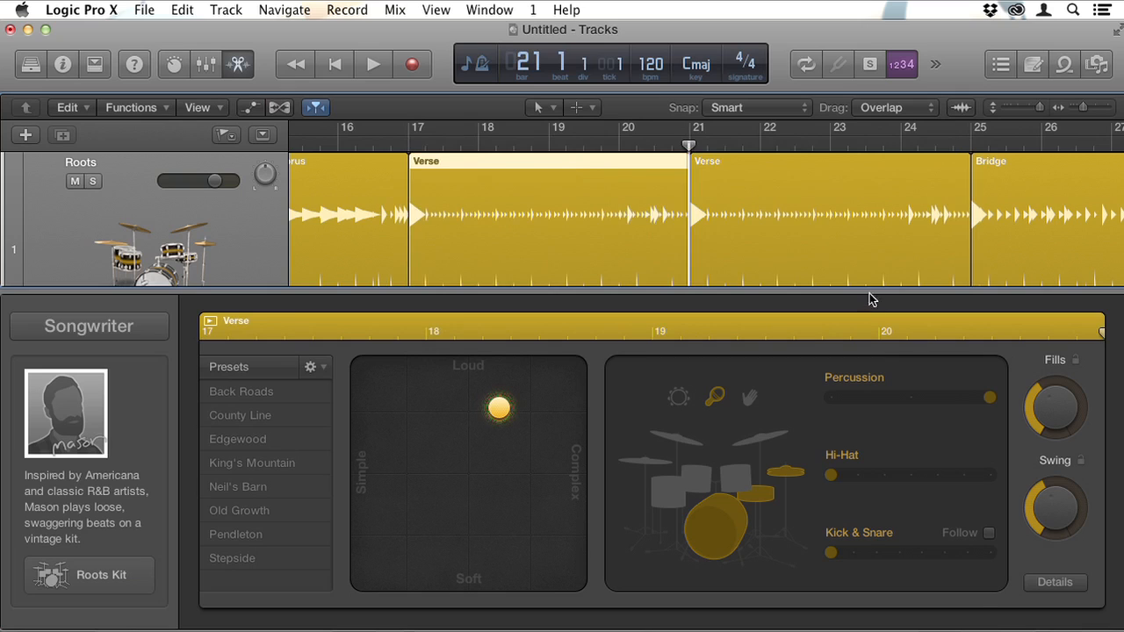
left_click(1053, 583)
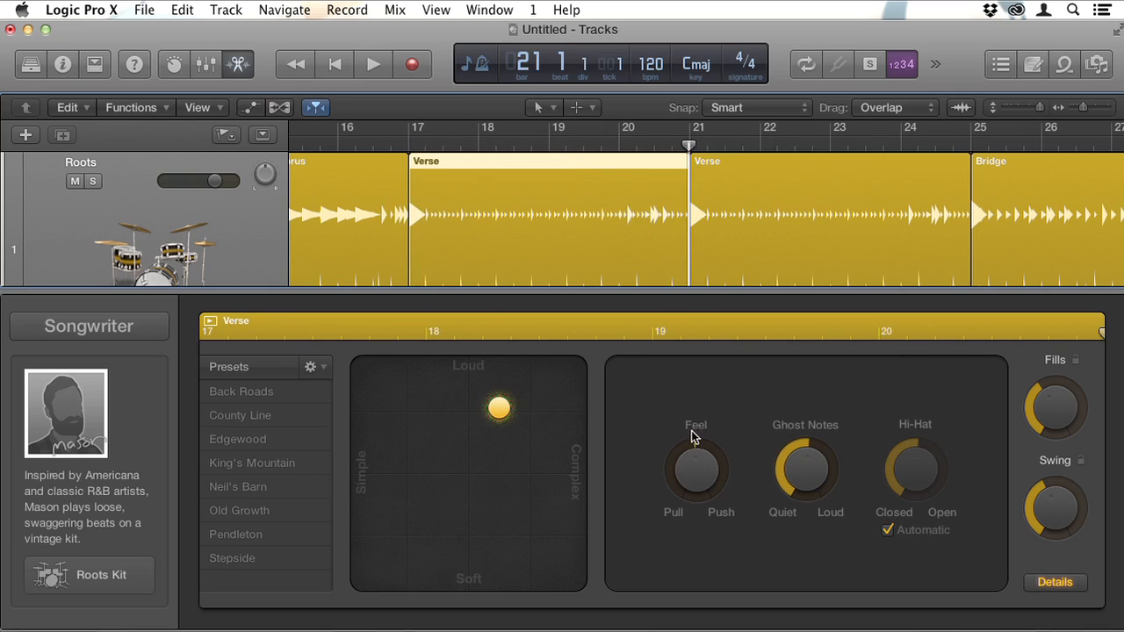
left_click_drag(692, 450, 691, 464)
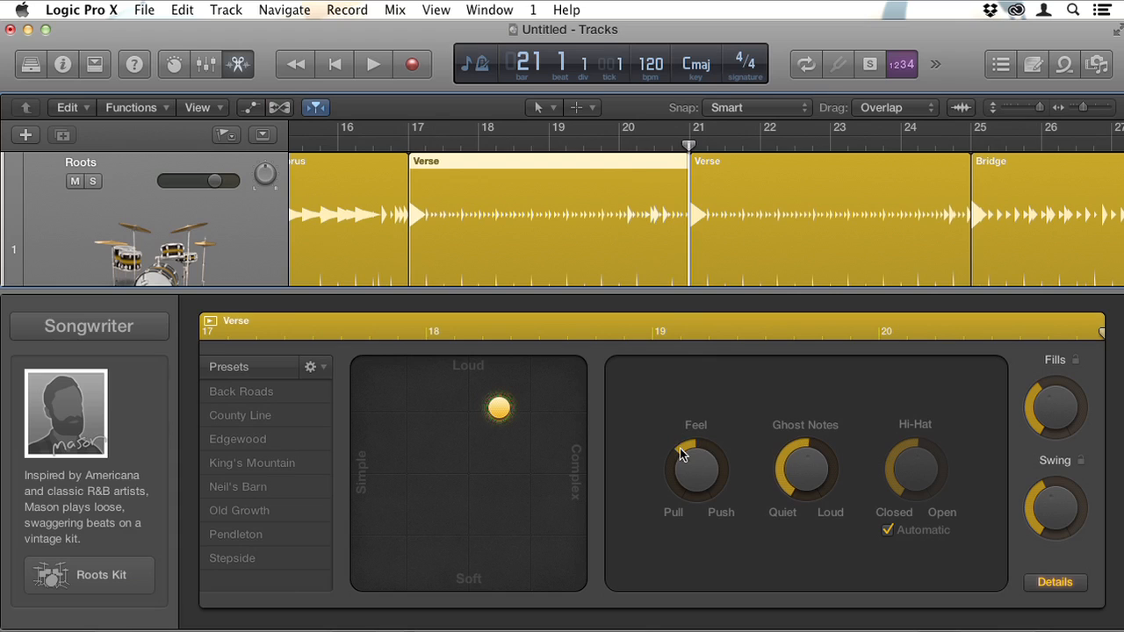
left_click(467, 144)
key("space")
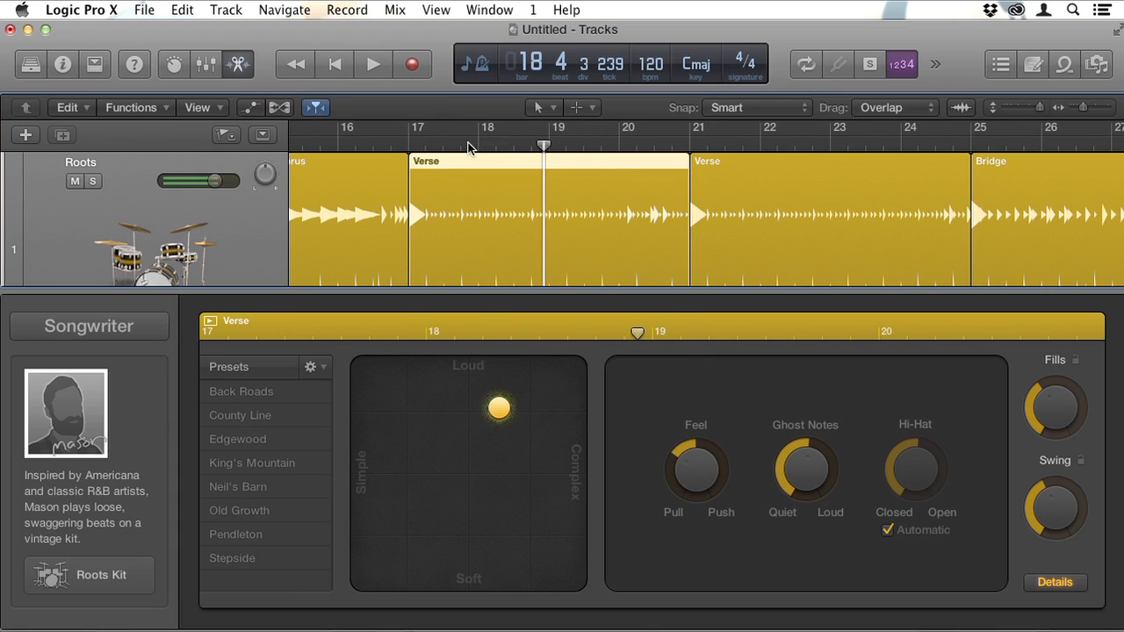
Shift the Feel of the Verse region starting at bar 21 slightly toward Push, and play into it from bar 20.
left_click(722, 161)
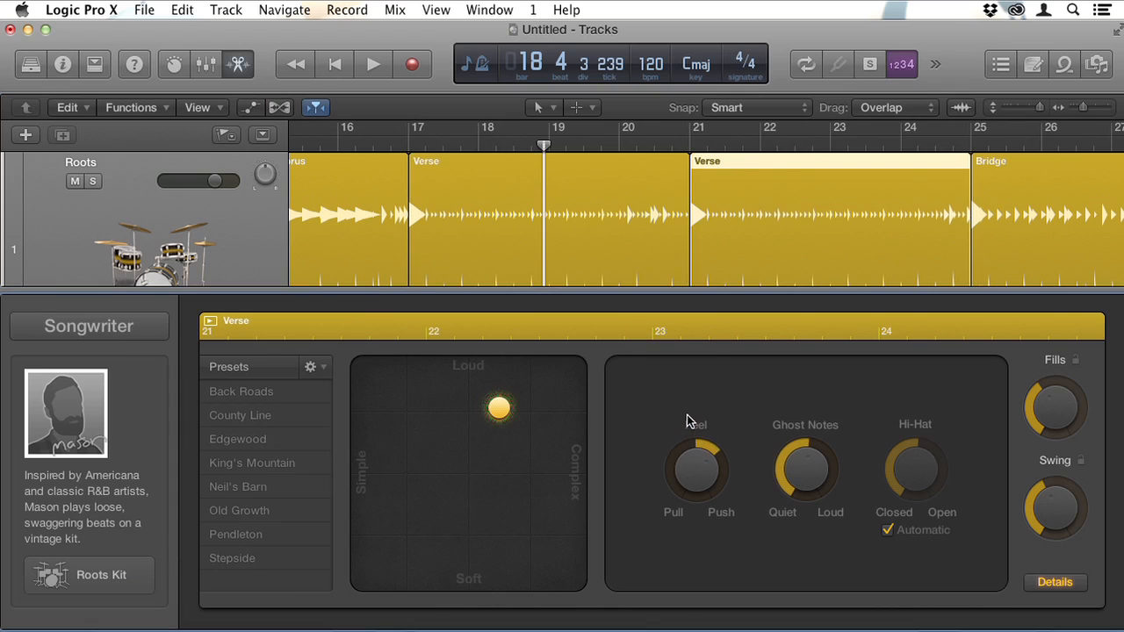
left_click(618, 146)
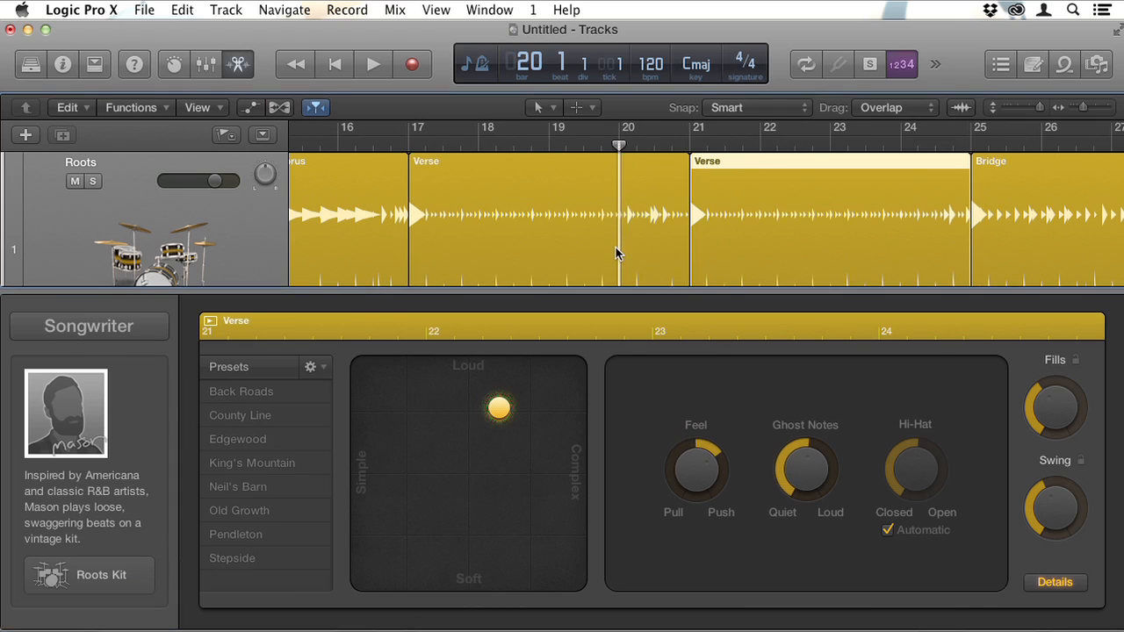
key("space")
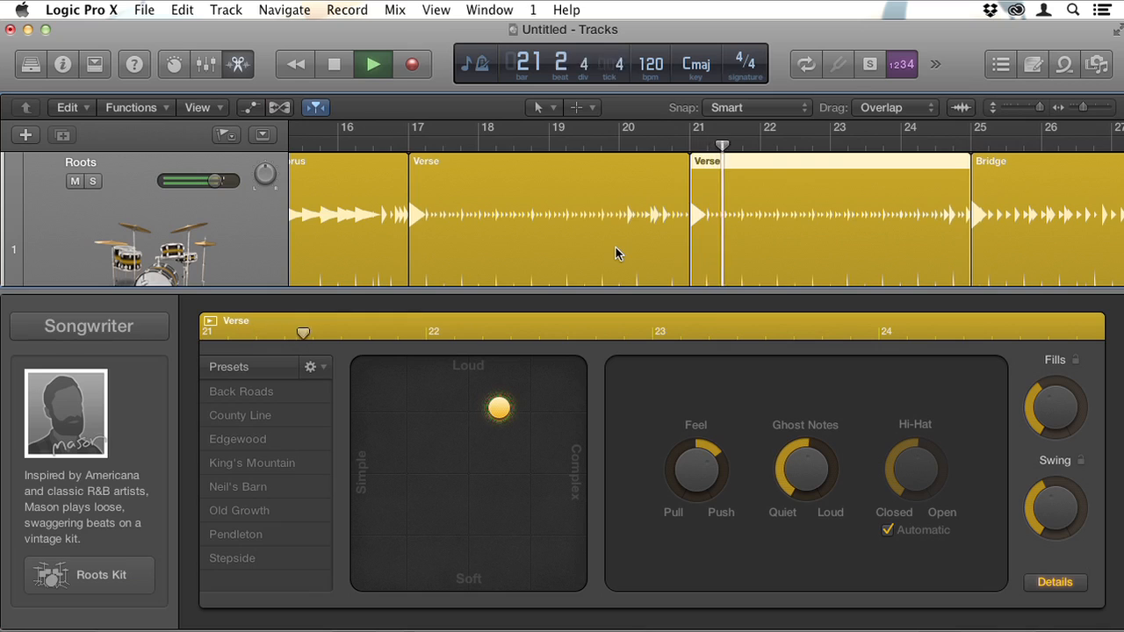
key("space")
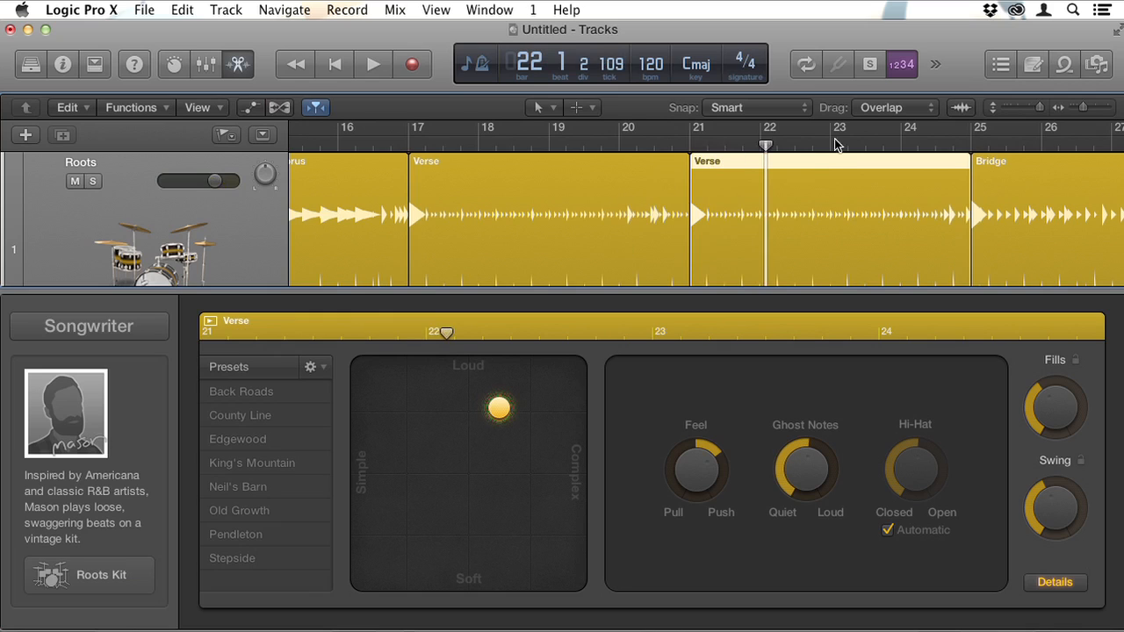
Play the second half of the Verse from bar 22 to bar 23 to hear its current groove.
left_click_drag(763, 147, 758, 147)
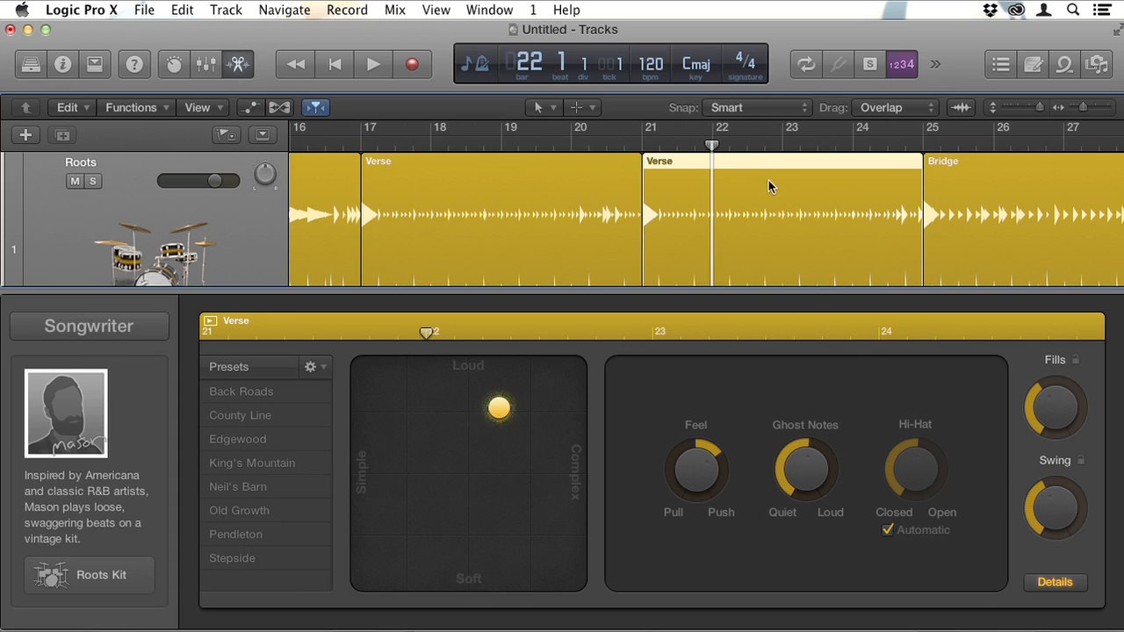
key("space")
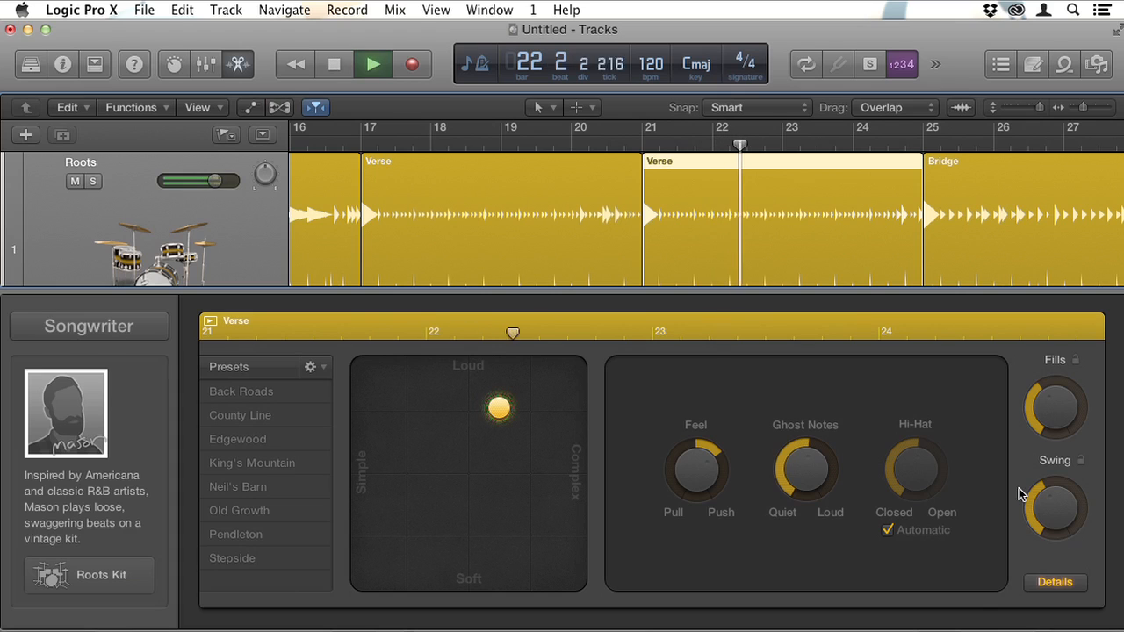
key("space")
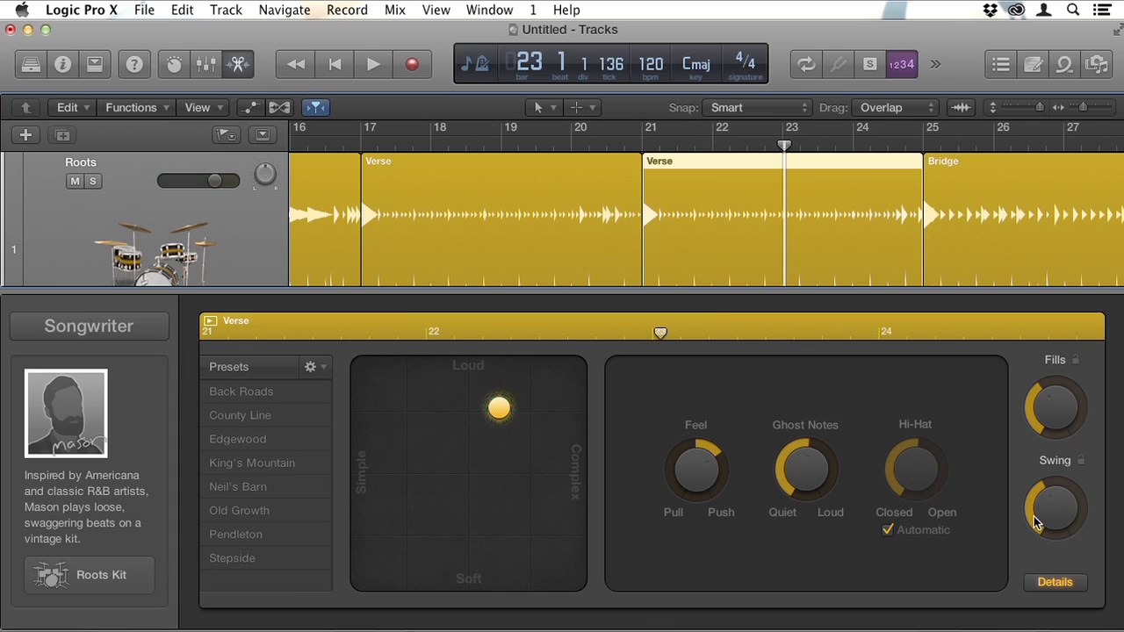
Try the maximum Swing on the Verse region starting at bar 21, play it from bar 23, and lower the Swing again.
left_click_drag(1034, 522, 1029, 391)
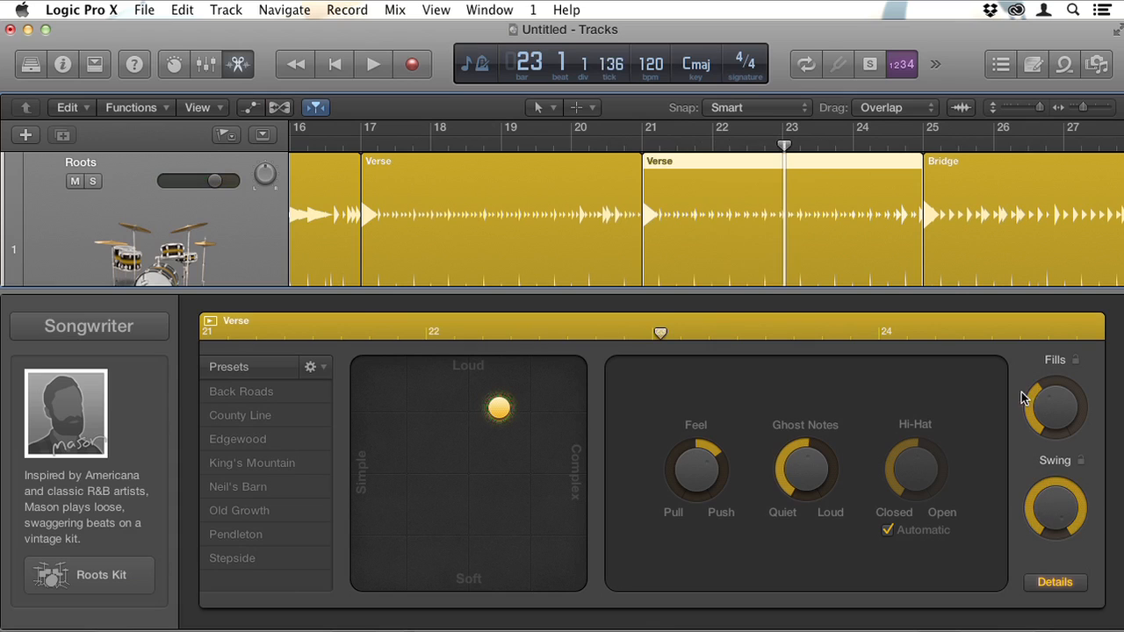
key("space")
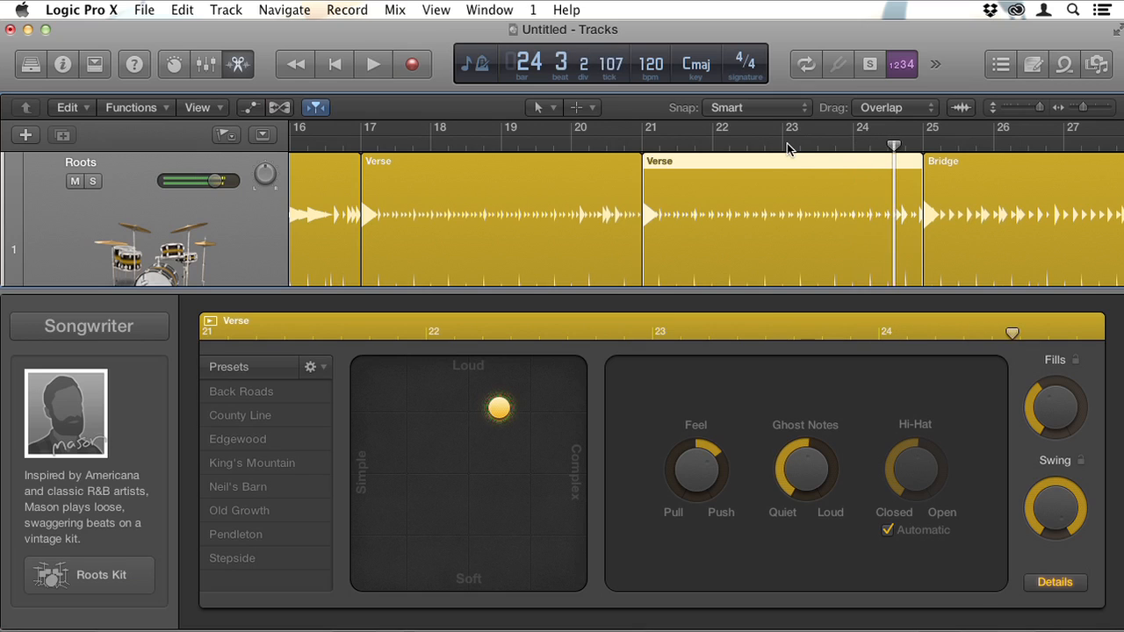
key("space")
left_click_drag(1065, 490, 1089, 617)
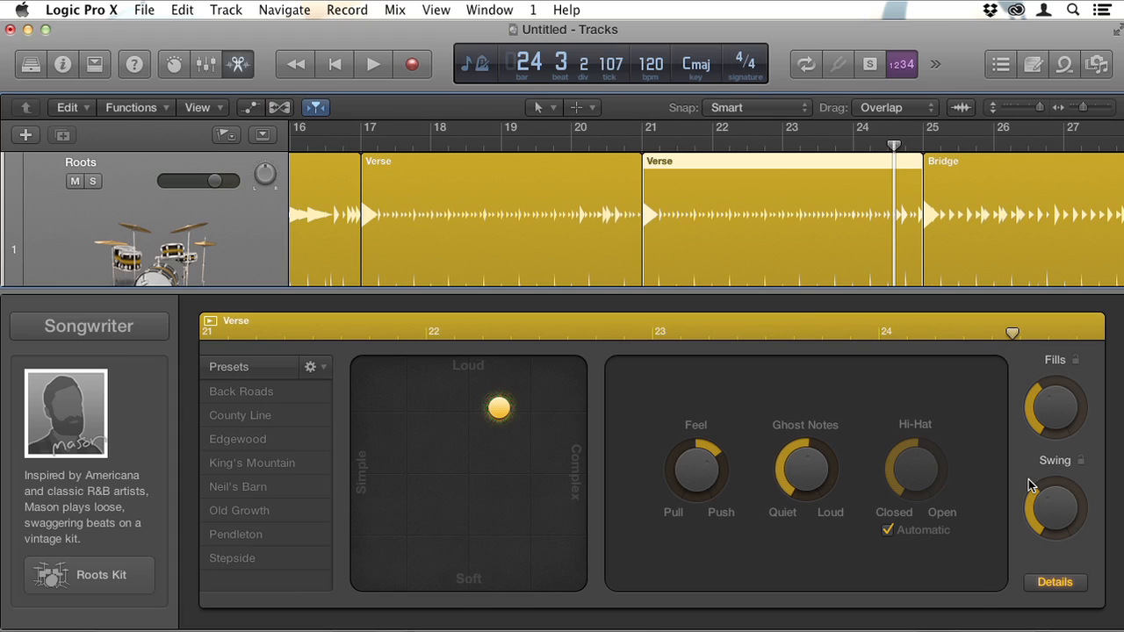
left_click(713, 146)
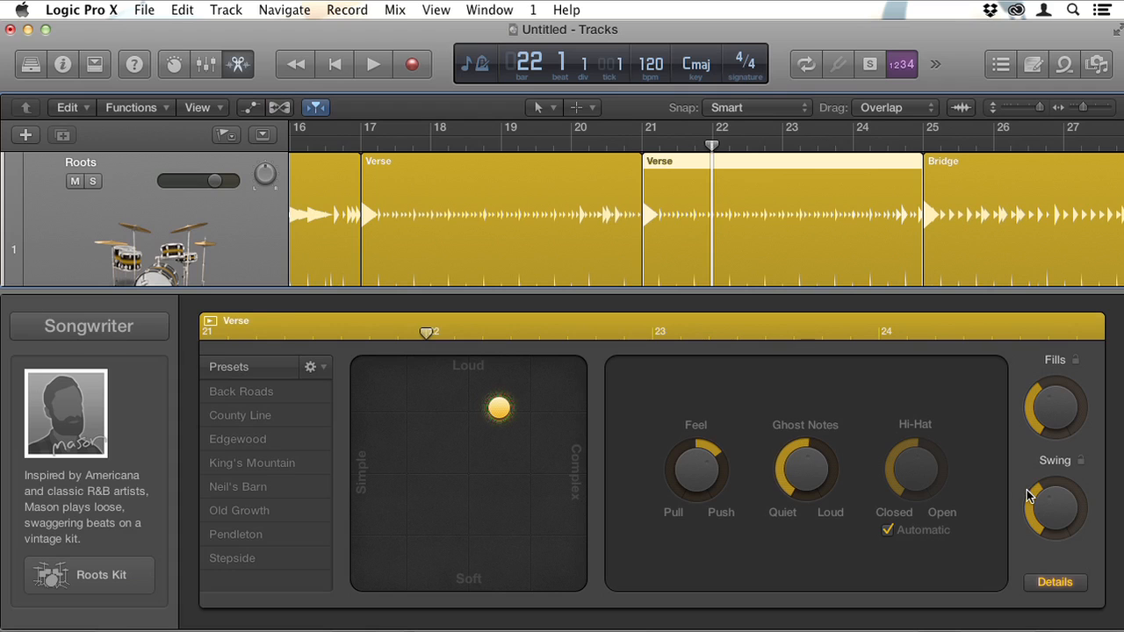
Close the Drummer editor and add one software instrument track with the Liverpool Bass patch.
left_click(238, 64)
scroll(439, 316, "left", 5)
scroll(432, 322, "left", 2)
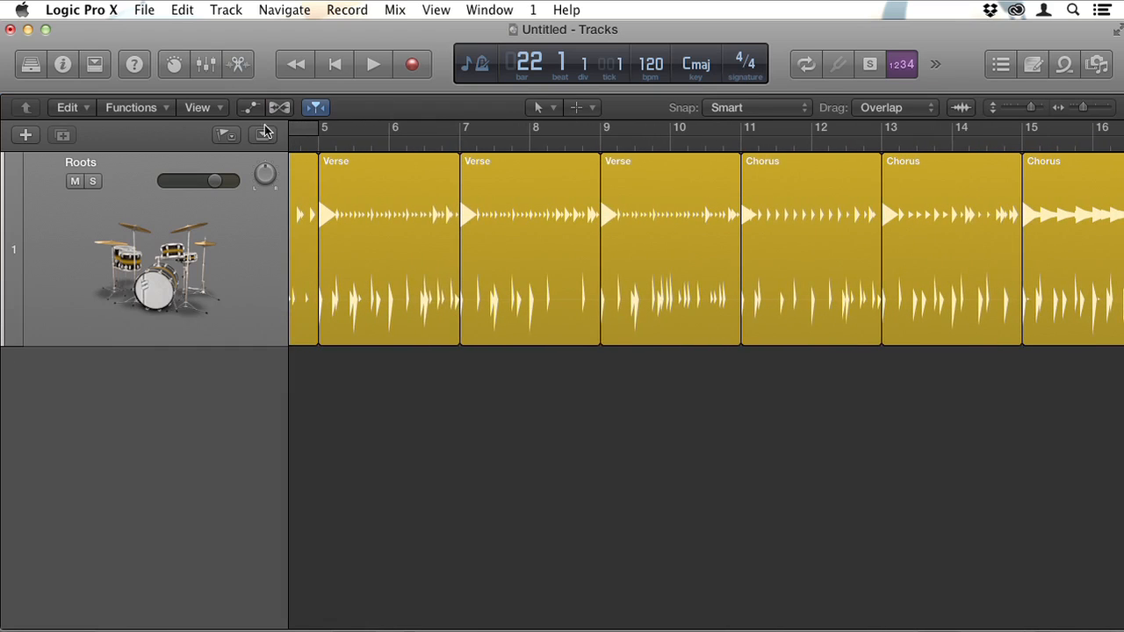
left_click(26, 134)
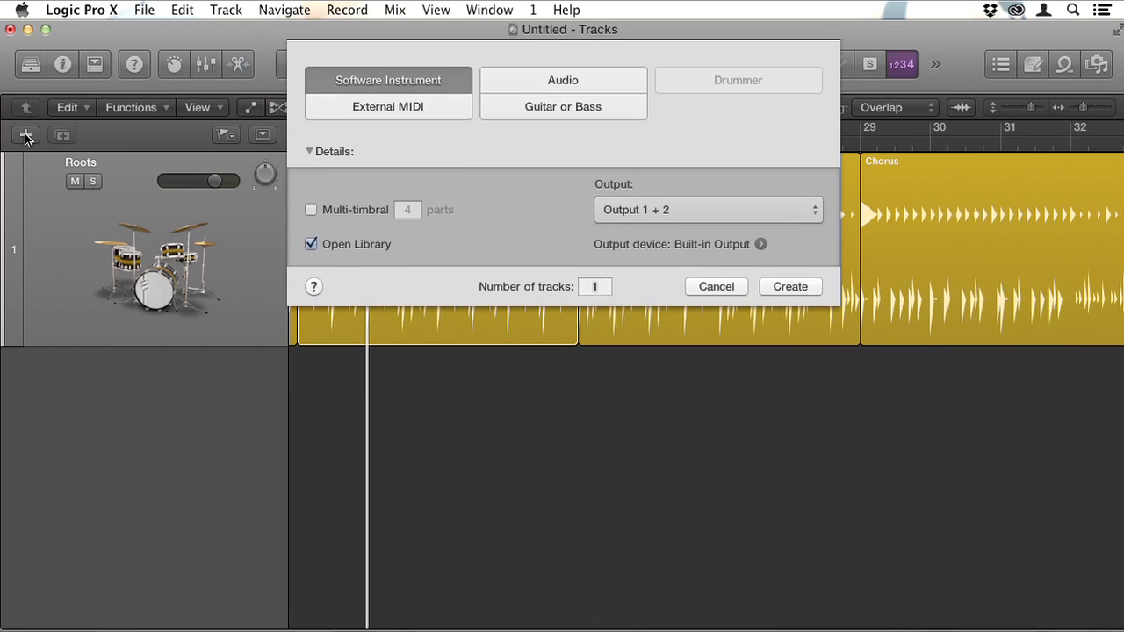
left_click(790, 288)
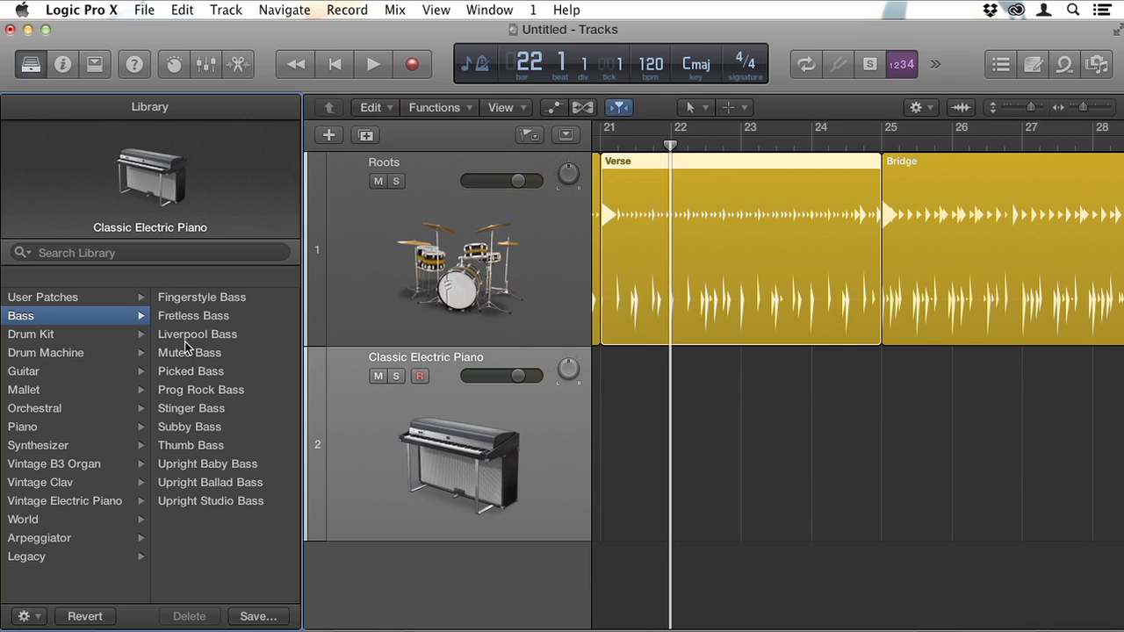
left_click(192, 335)
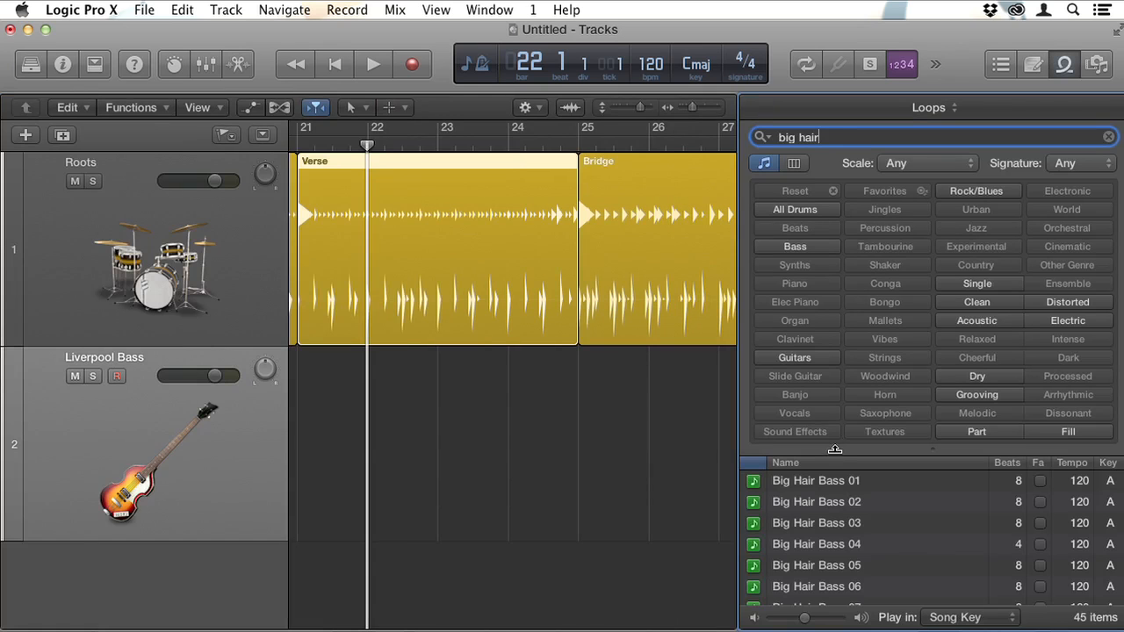
Search the loops for "big hair" and place Big Hair Bass 05 at bar 1 on the bass track.
scroll(860, 549, "down", 2)
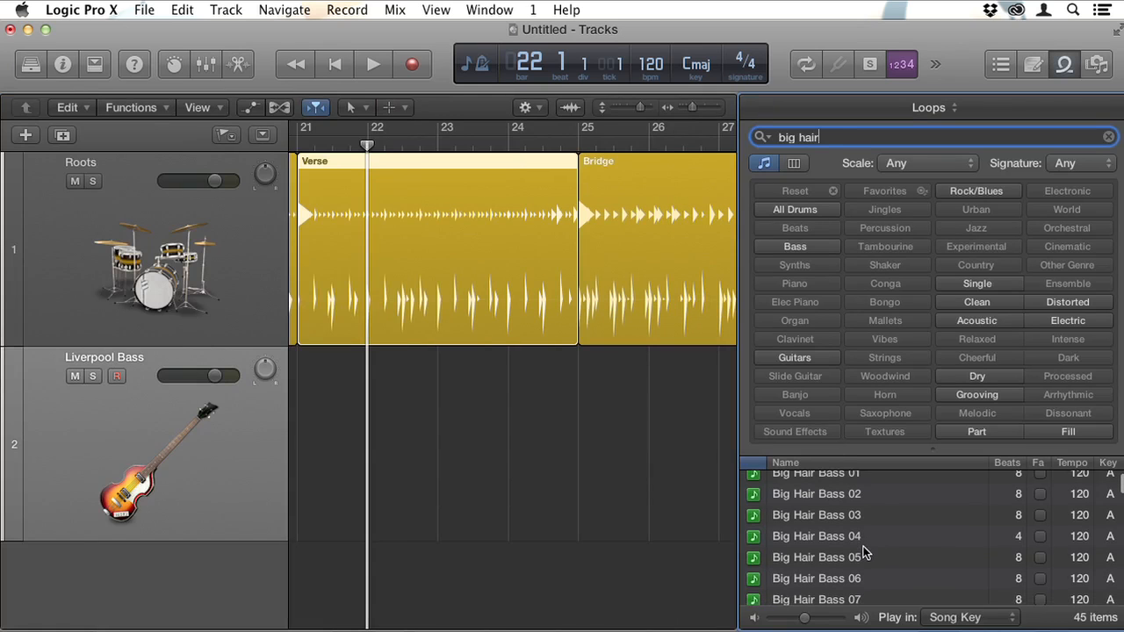
left_click_drag(850, 555, 290, 381)
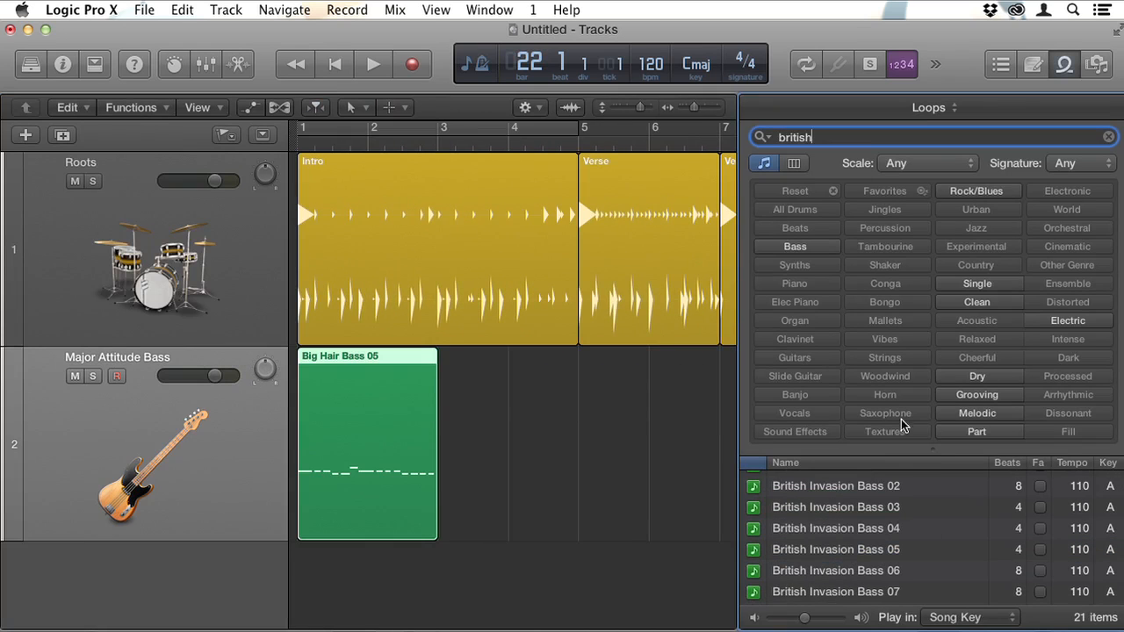
Place British Invasion Bass 16 after Big Hair Bass 05 on the bass track, arranging both regions to fill bars 5 to 9.
scroll(950, 544, "down", 8)
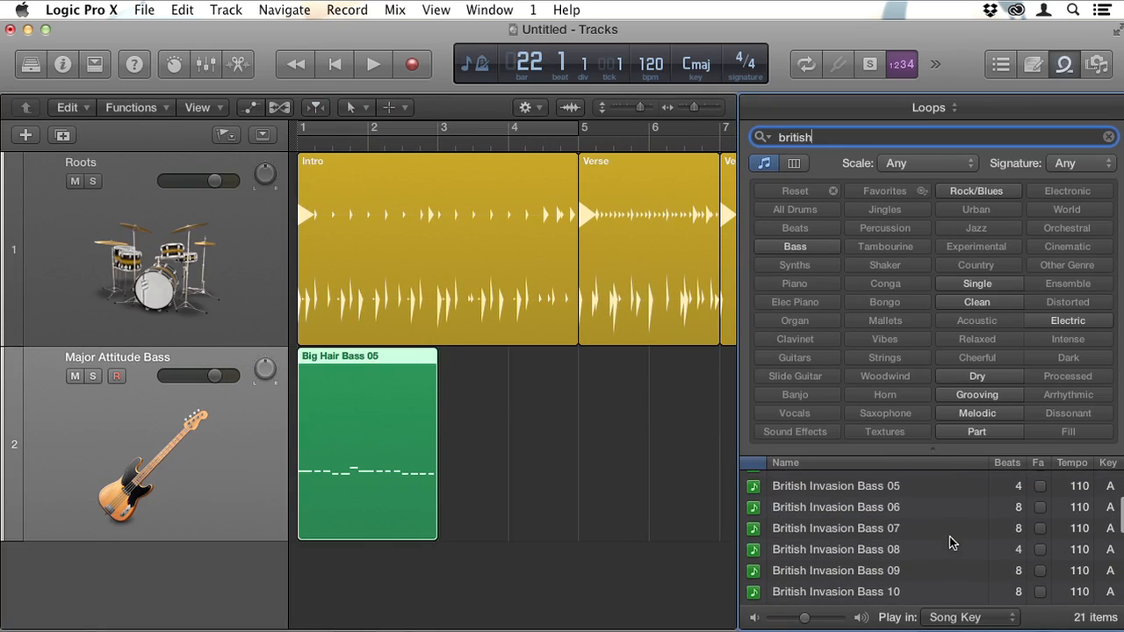
scroll(905, 580, "down", 2)
left_click_drag(881, 566, 826, 358)
key("o")
left_click_drag(336, 360, 619, 356)
left_click_drag(810, 357, 853, 357)
Set the cycle range to the two Verse regions from bar 5 to bar 9 and briefly play it.
left_click(677, 170)
left_click(781, 170, "shift")
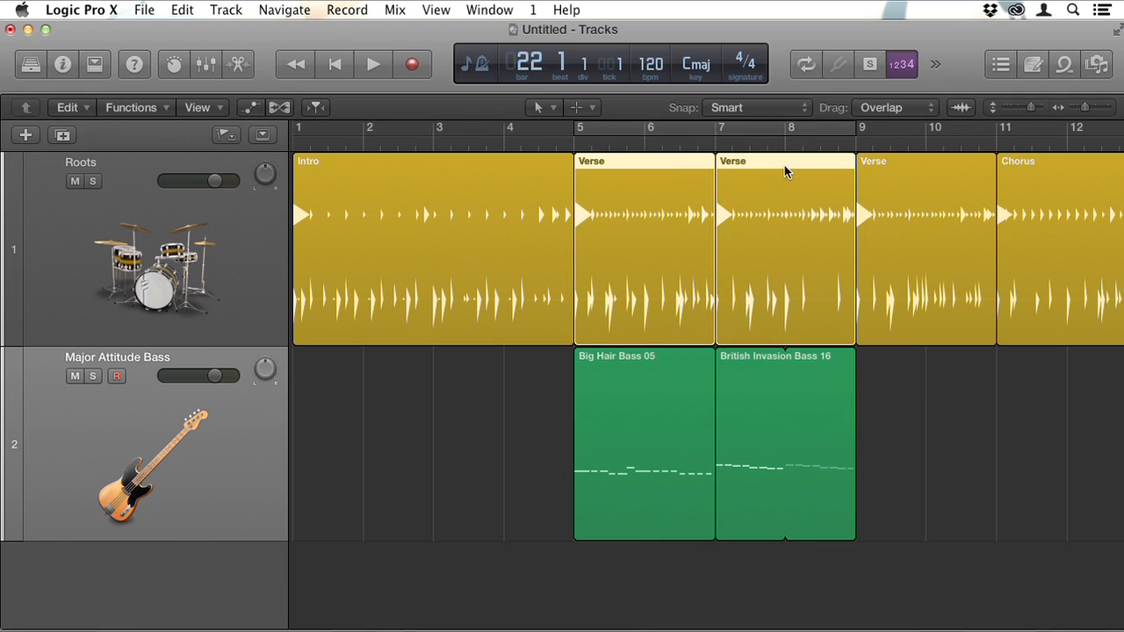
key("super+u")
key("space")
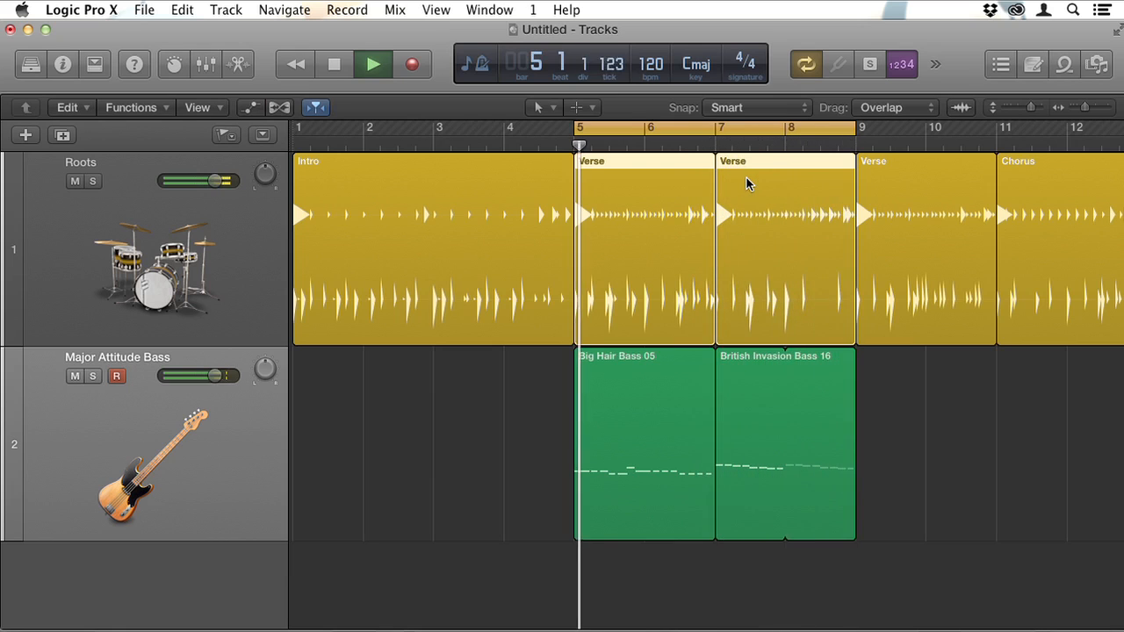
key("space")
Make Kick & Snare follow the Major Attitude Bass track in the Verse regions at bars 5 and 7, and close the Drummer editor.
double_click(658, 167)
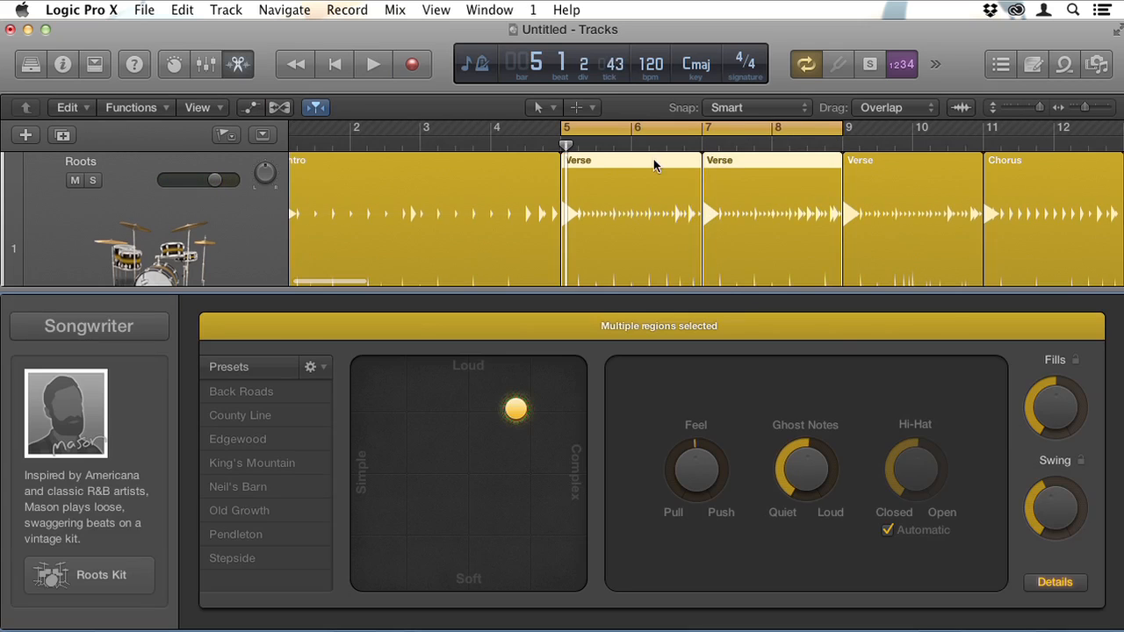
left_click(1051, 584)
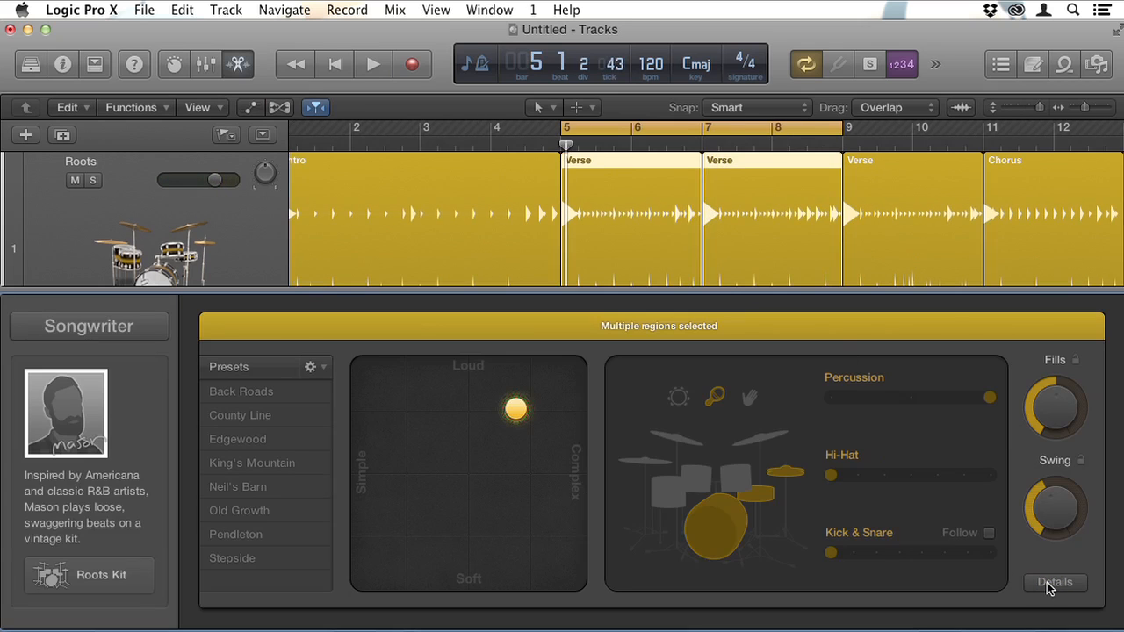
mouse_move(851, 561)
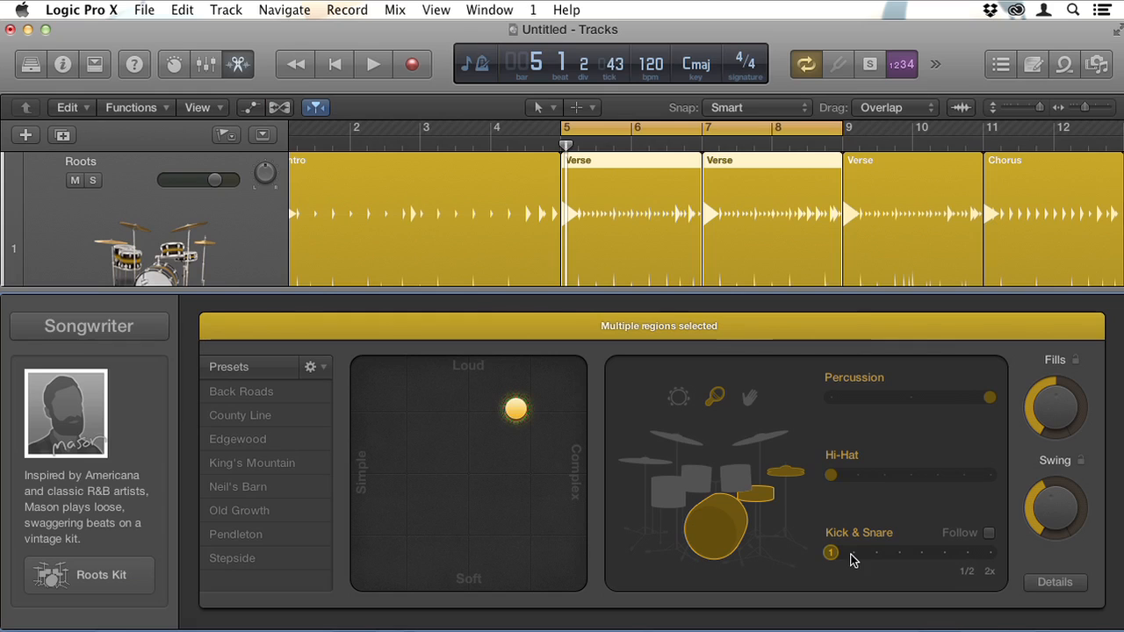
mouse_move(846, 559)
left_mouse_down()
mouse_move(959, 562)
mouse_move(830, 556)
left_mouse_up()
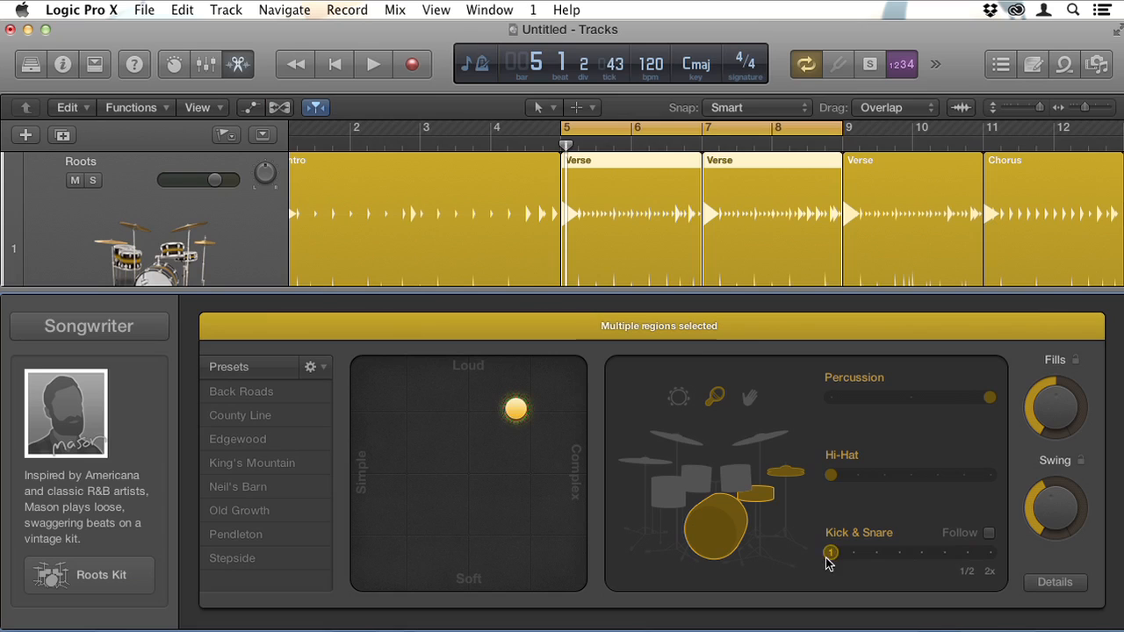
left_click(990, 533)
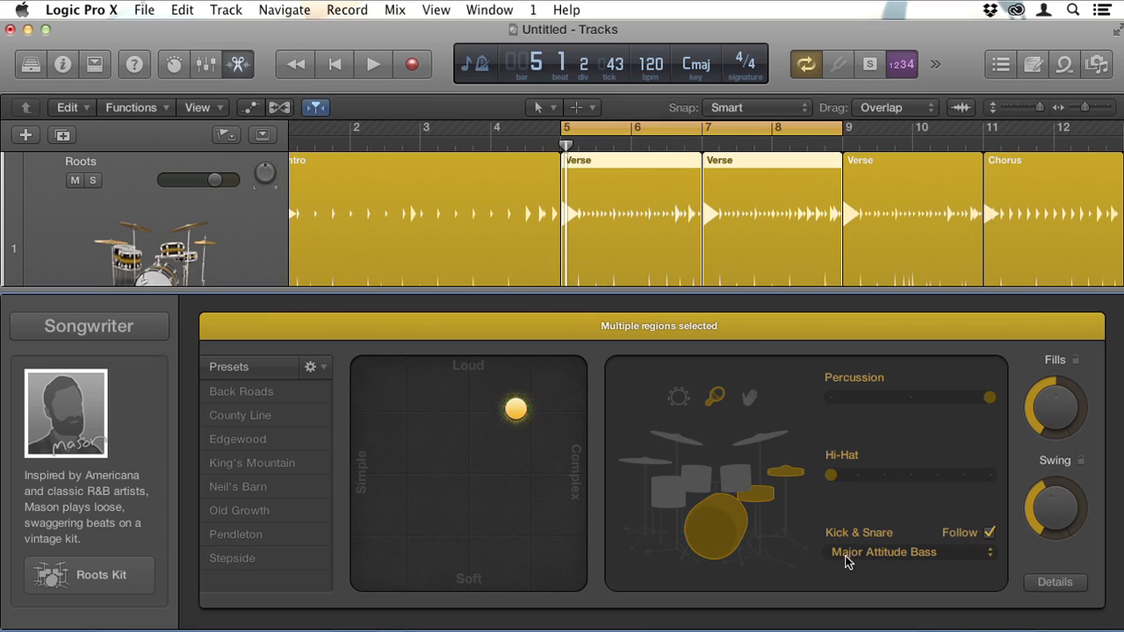
left_click(237, 64)
Play the cycled Verse regions from bar 5 and lower the volume of the Major Attitude Bass track.
double_click(102, 357)
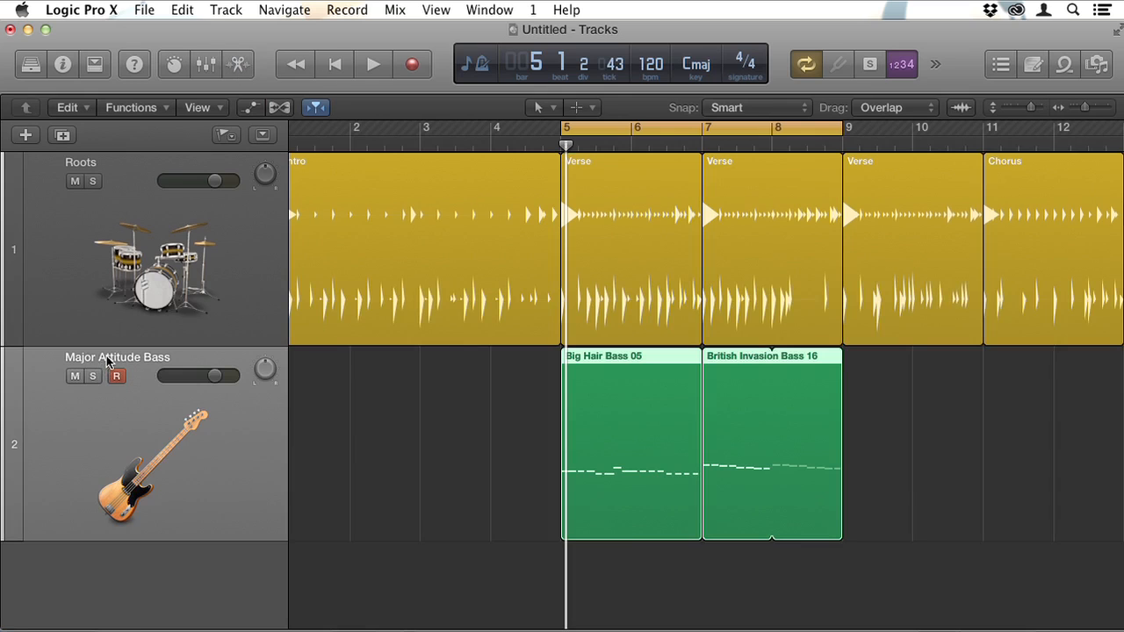
left_click(246, 435)
scroll(755, 358, "right", 1)
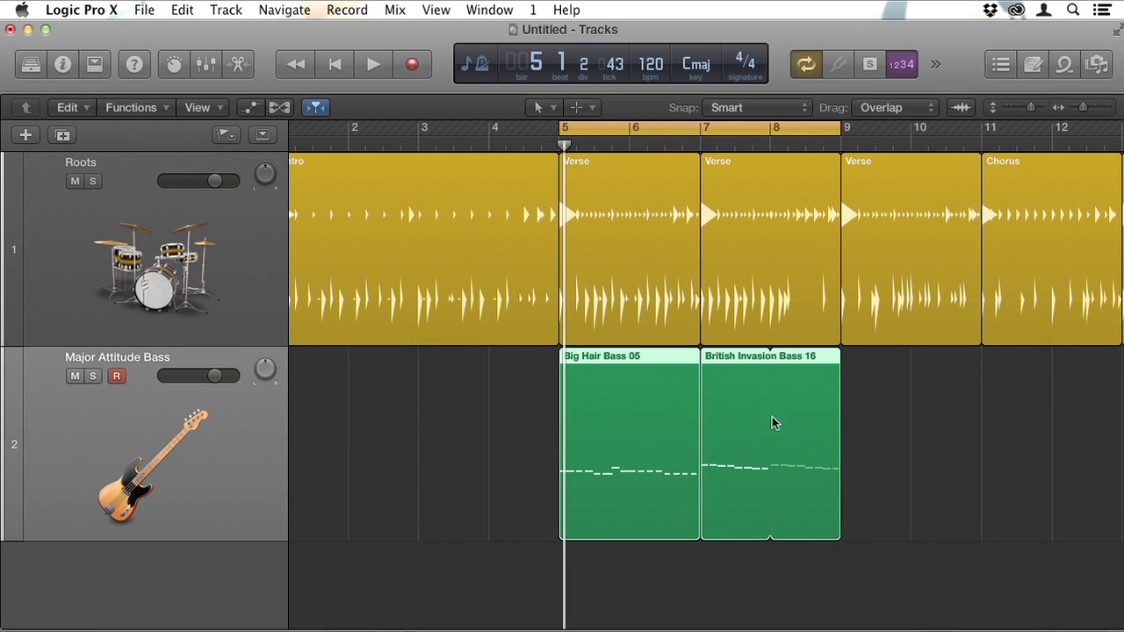
scroll(776, 431, "right", 1)
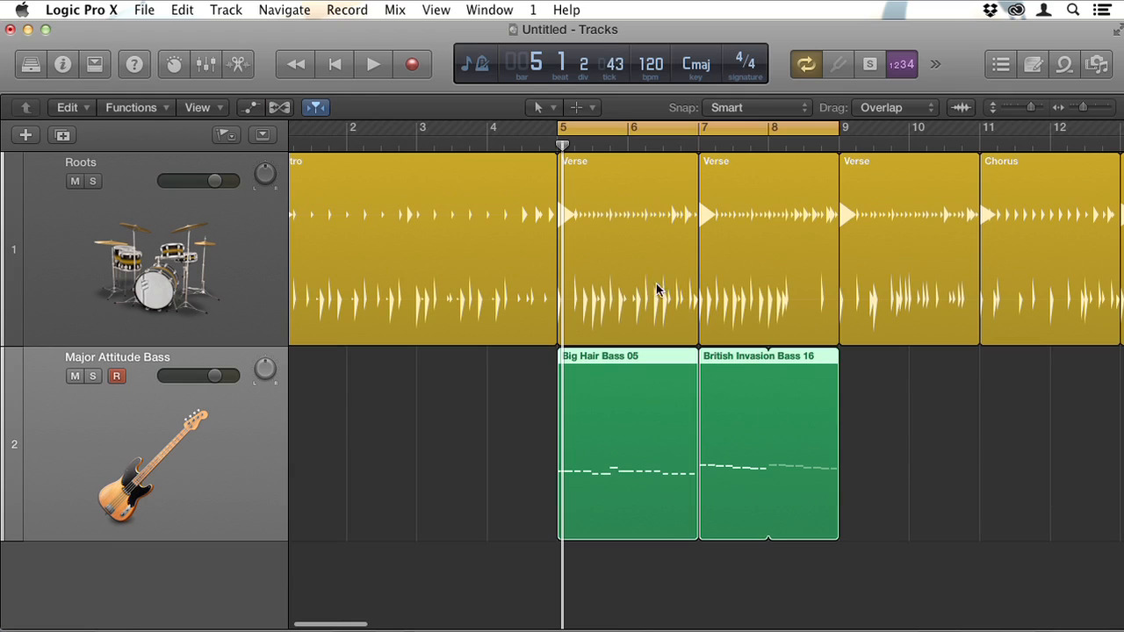
left_click_drag(563, 145, 562, 146)
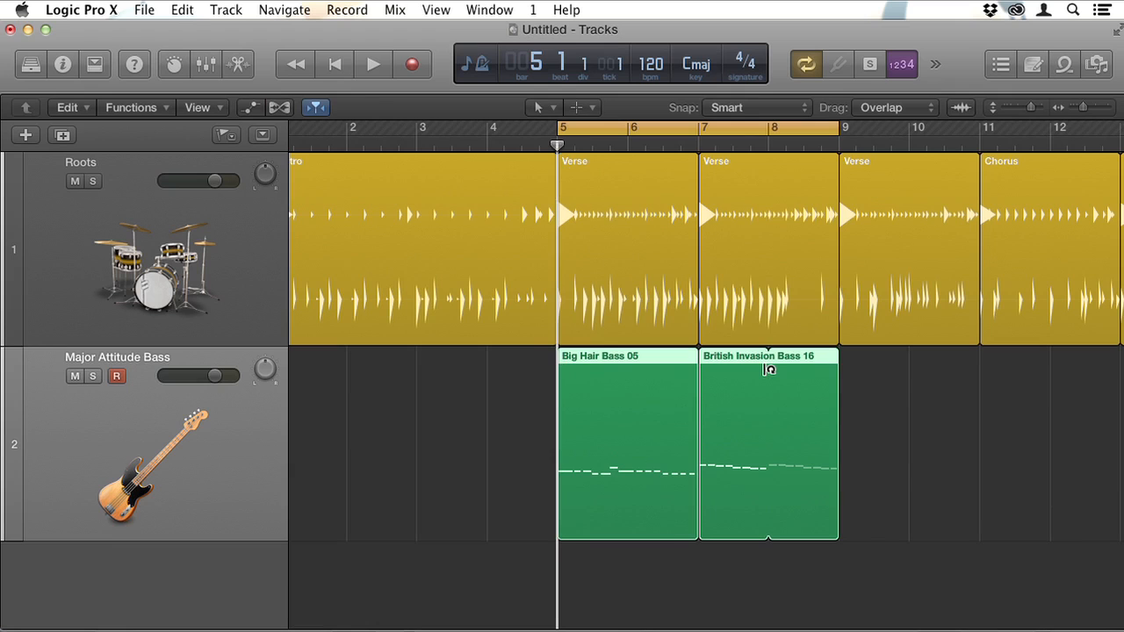
key("space")
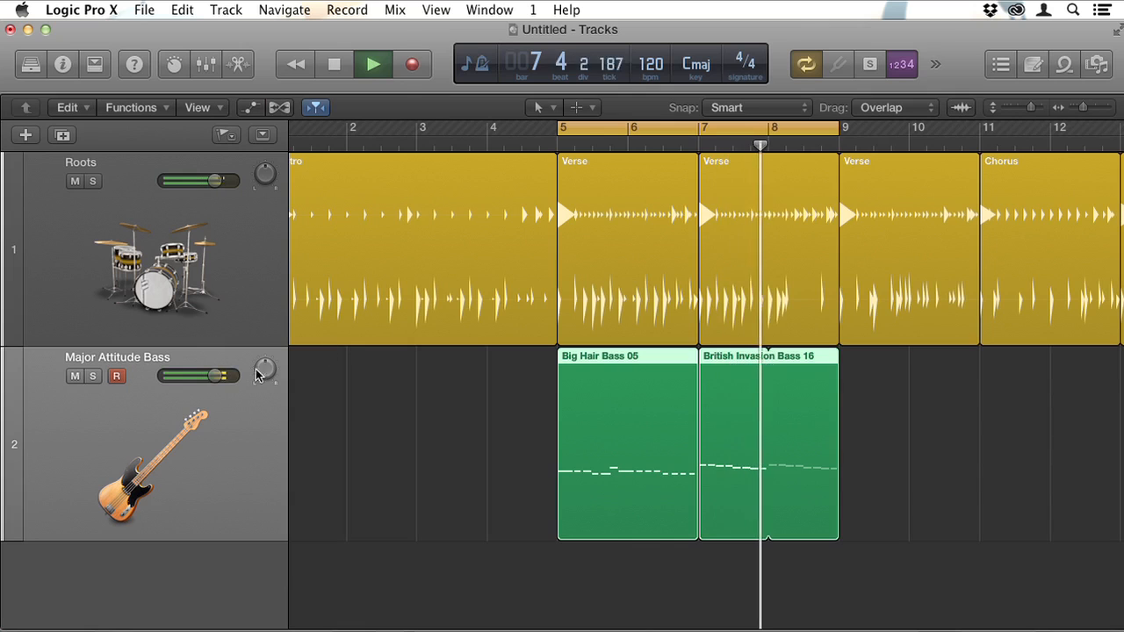
left_click_drag(215, 379, 197, 380)
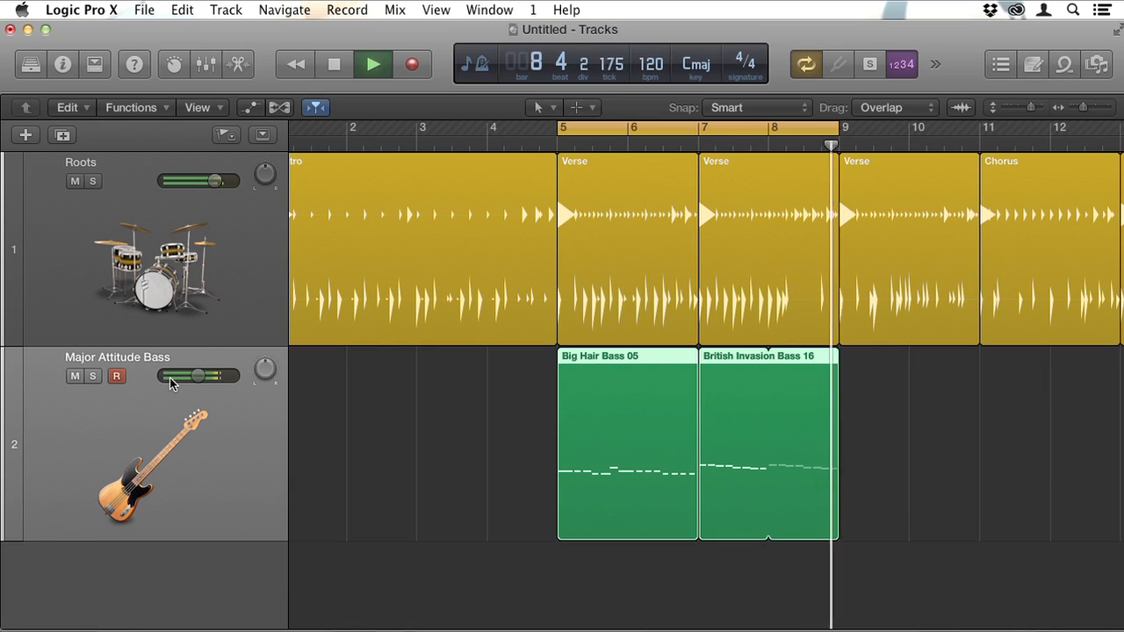
key("space")
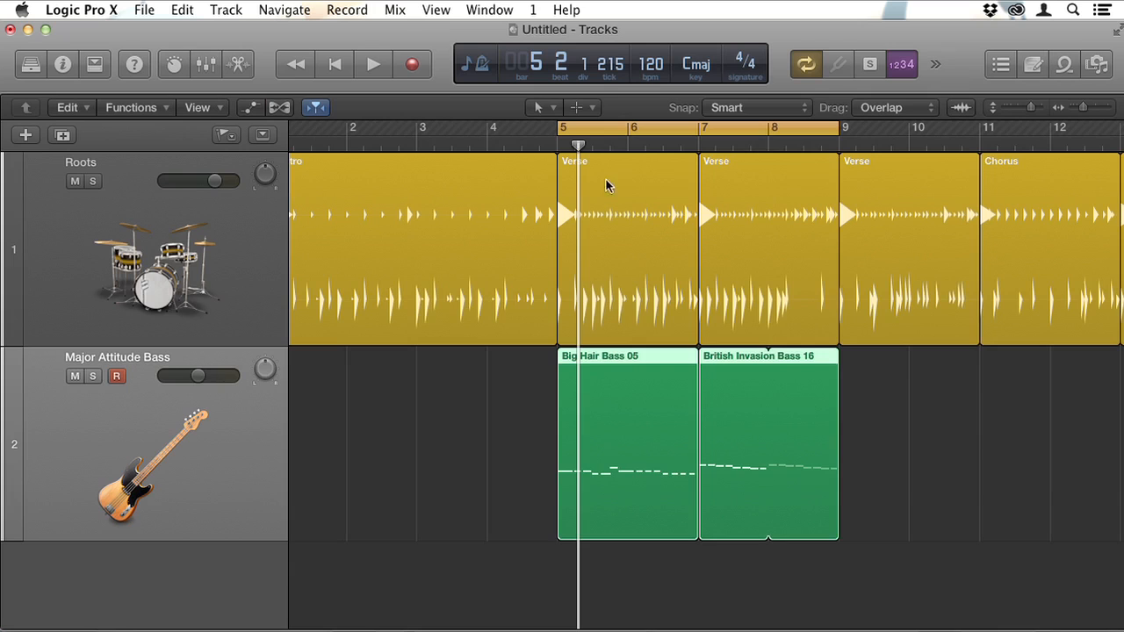
Check which tracks Kick & Snare can follow in the Verse region at bar 7, and close the Drummer editor.
double_click(773, 156)
left_click(921, 555)
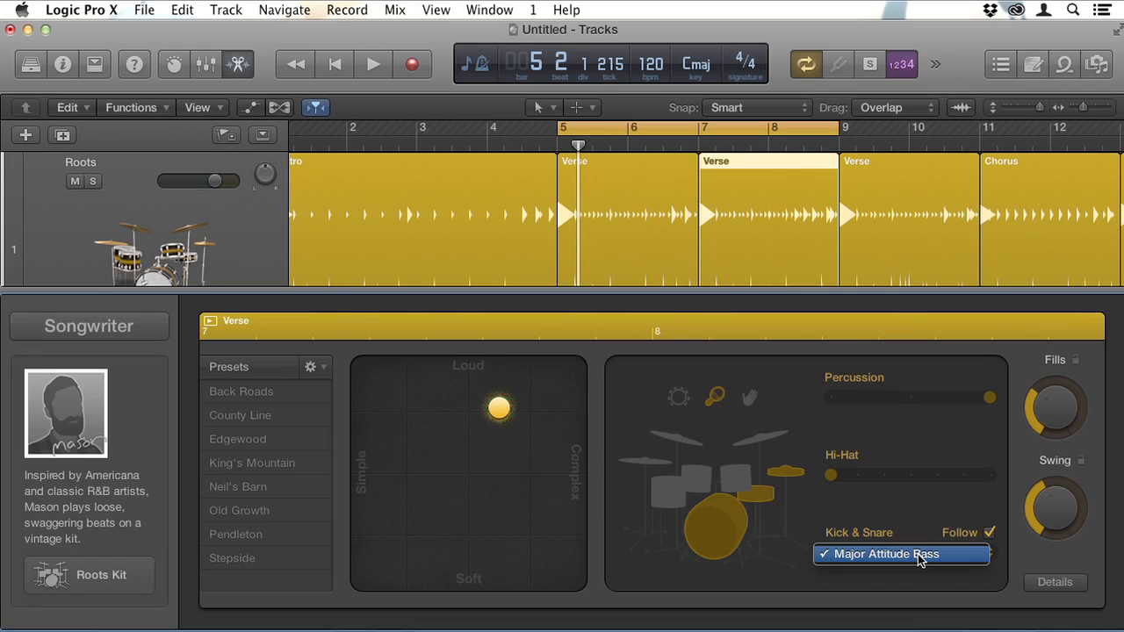
left_click(919, 555)
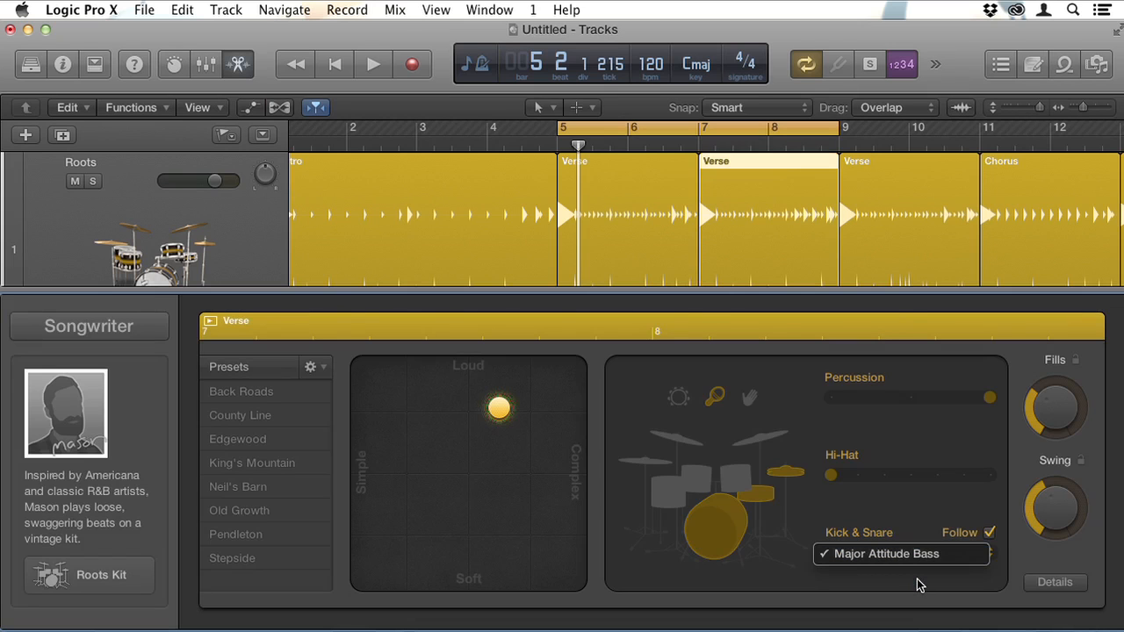
left_click(917, 580)
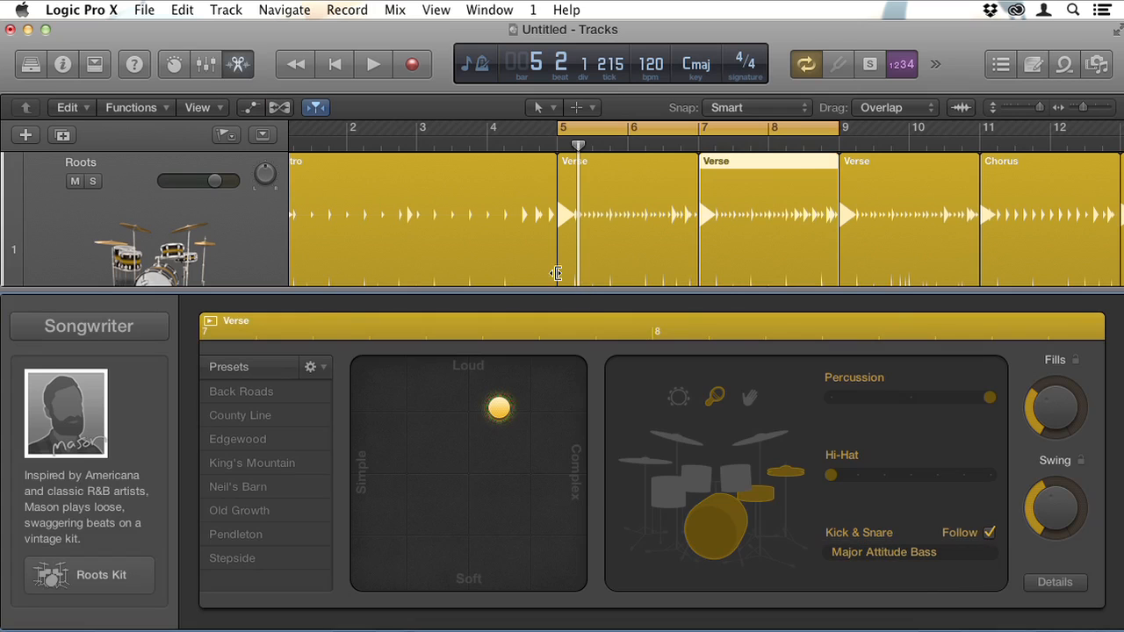
left_click(238, 65)
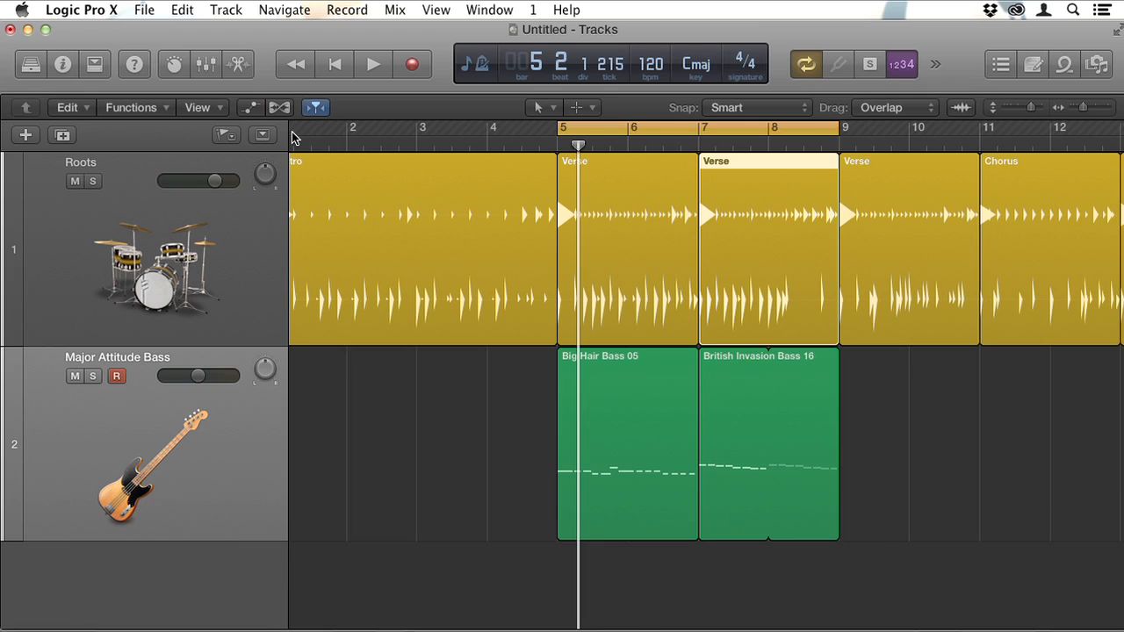
Compare the Drummer editor settings of the Intro region and the Verse regions at bars 5 and 7.
double_click(439, 170)
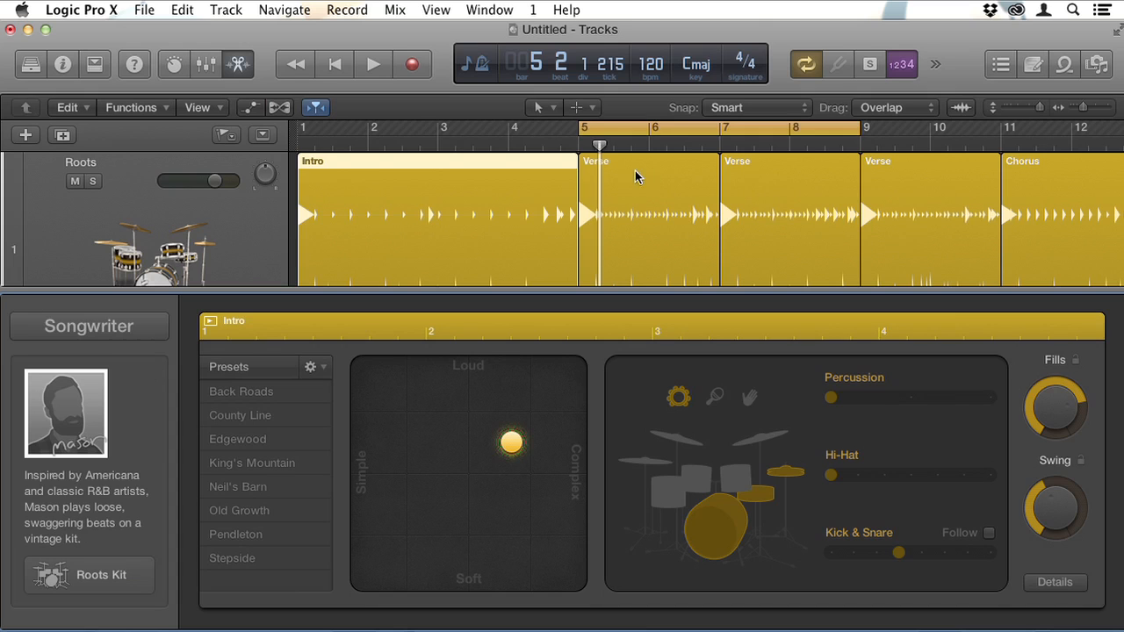
left_click(673, 163)
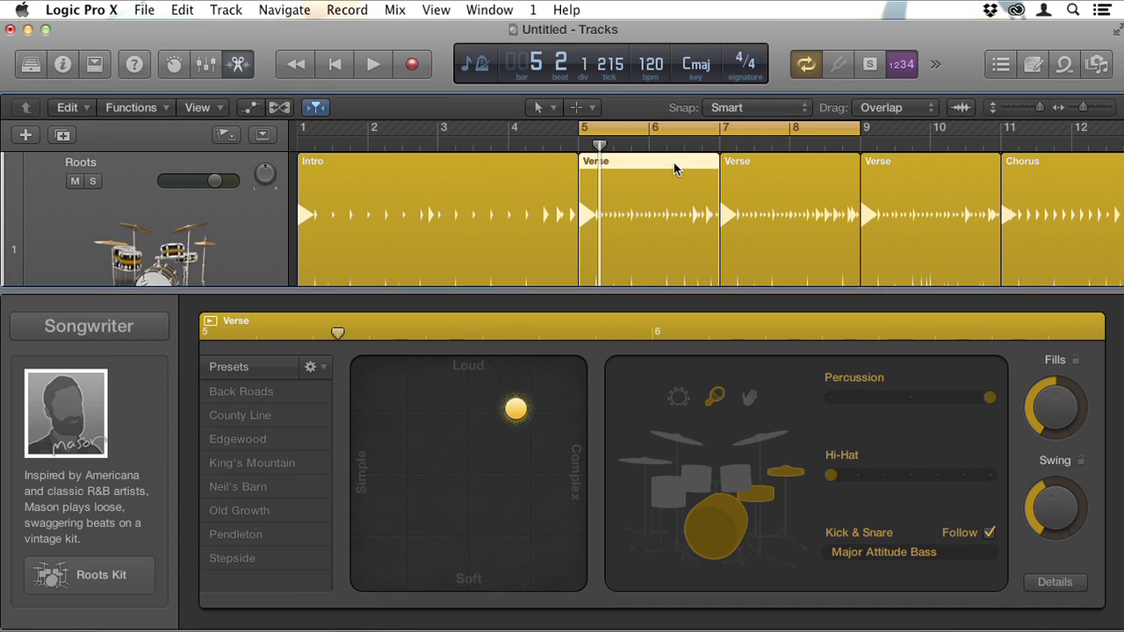
left_click(765, 168)
left_click(552, 169)
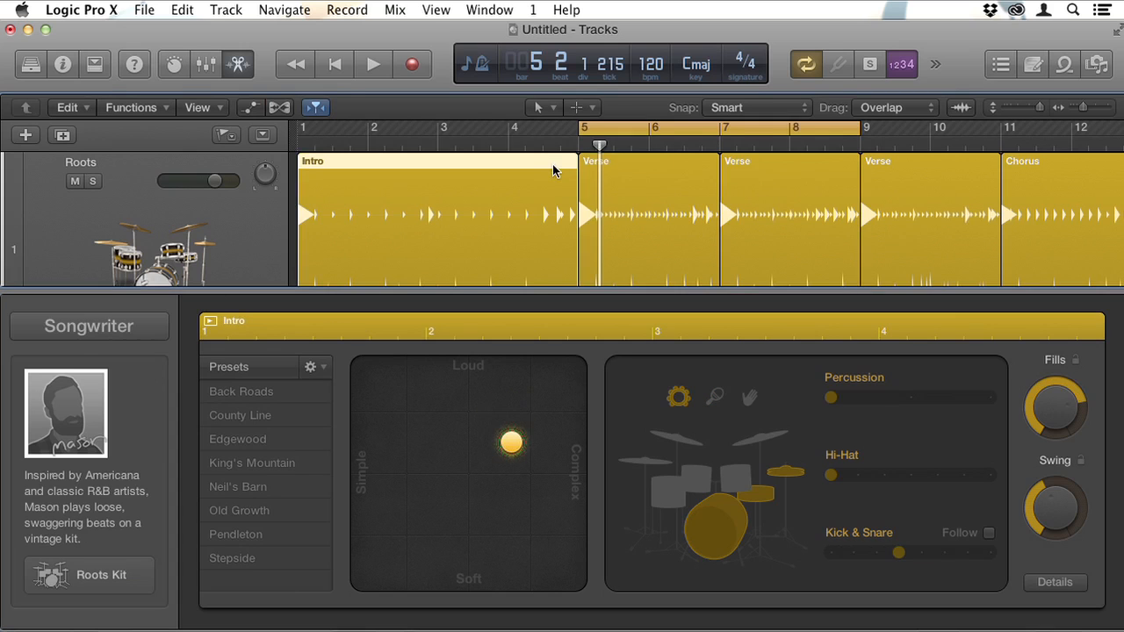
Turn on the option to keep settings when changing drummers, and check that it is enabled.
left_click(315, 367)
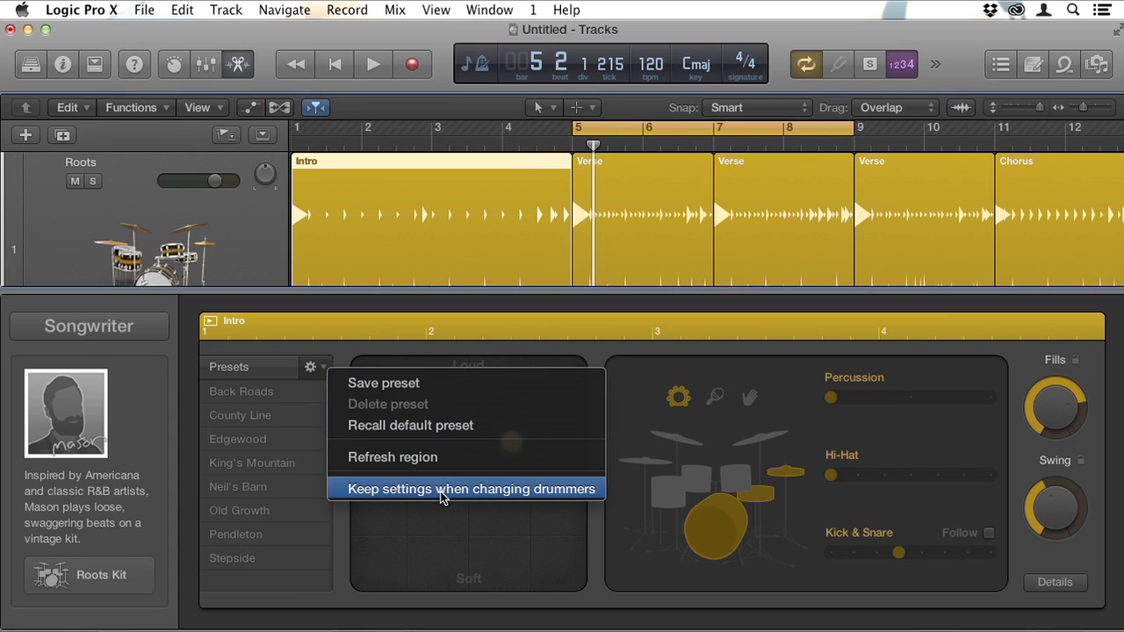
left_click(508, 493)
left_click(316, 369)
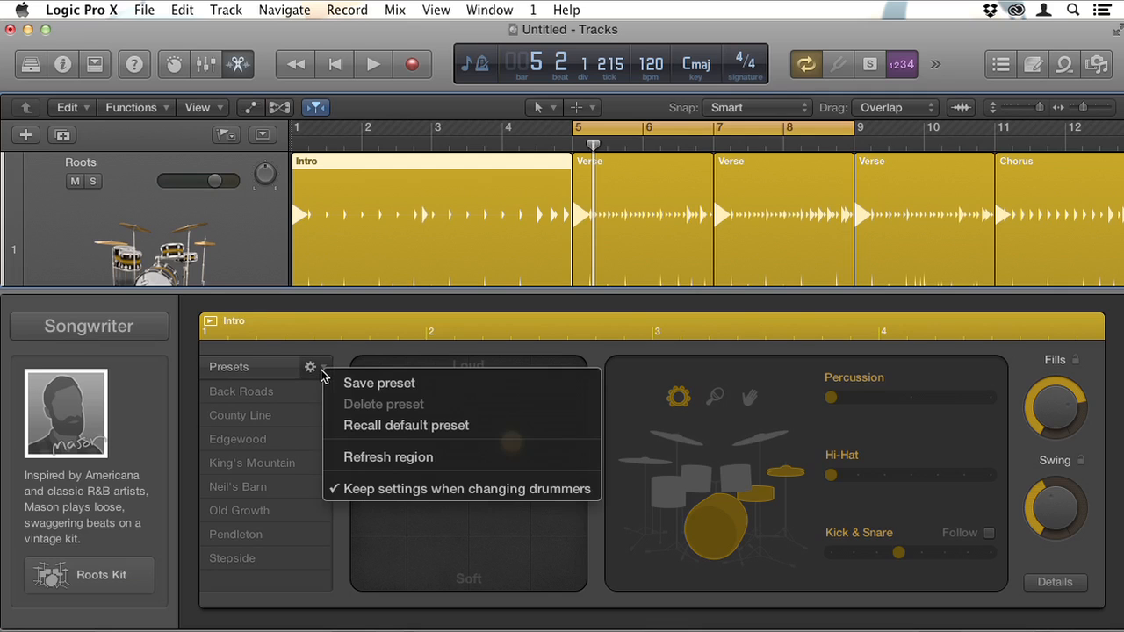
left_click(321, 376)
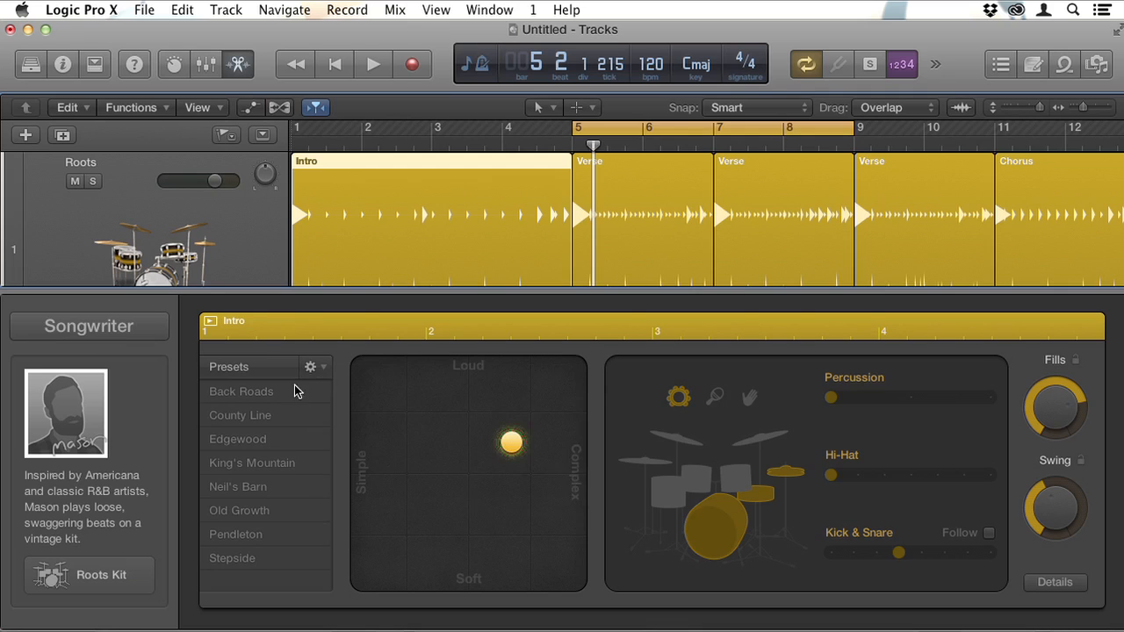
Change the track's drummer to Darcy from the Songwriter category.
left_click(122, 337)
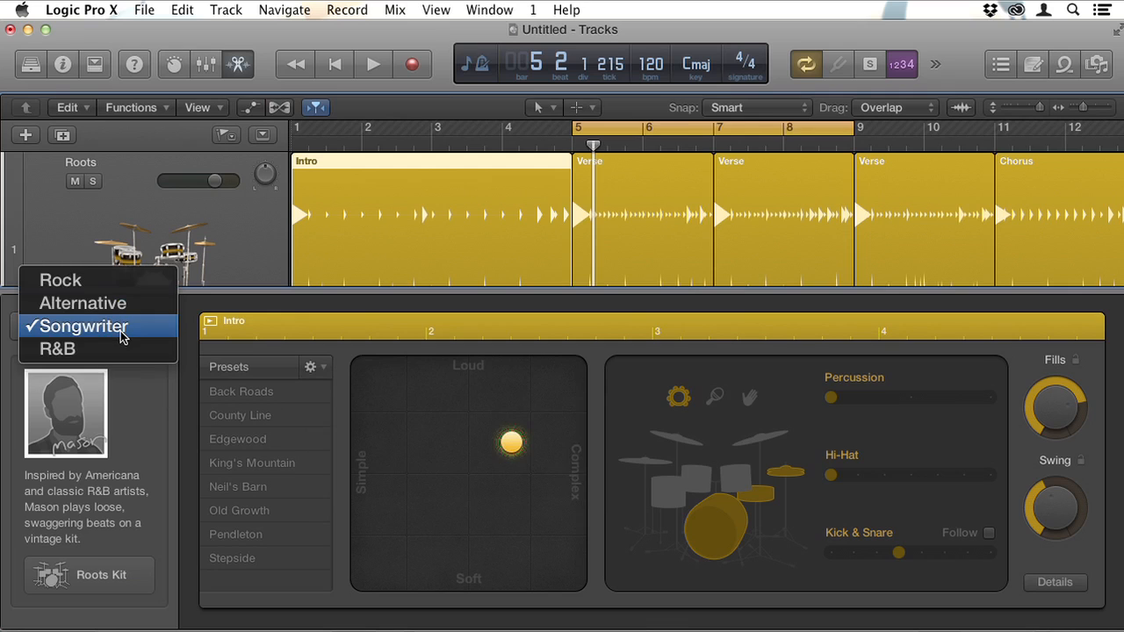
left_click(121, 332)
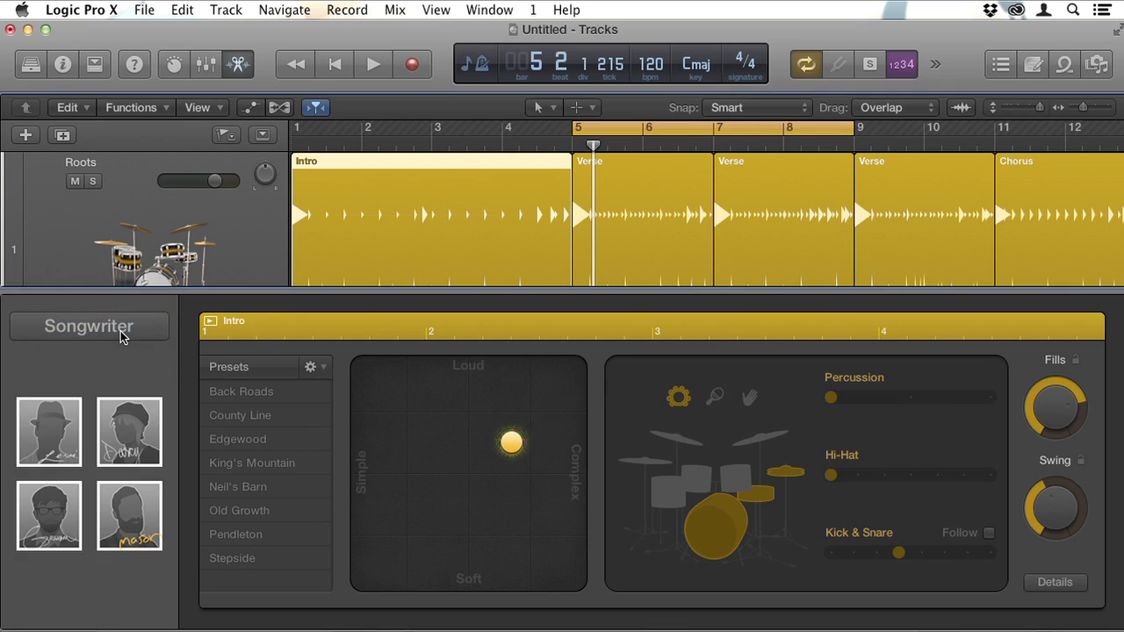
left_click(131, 443)
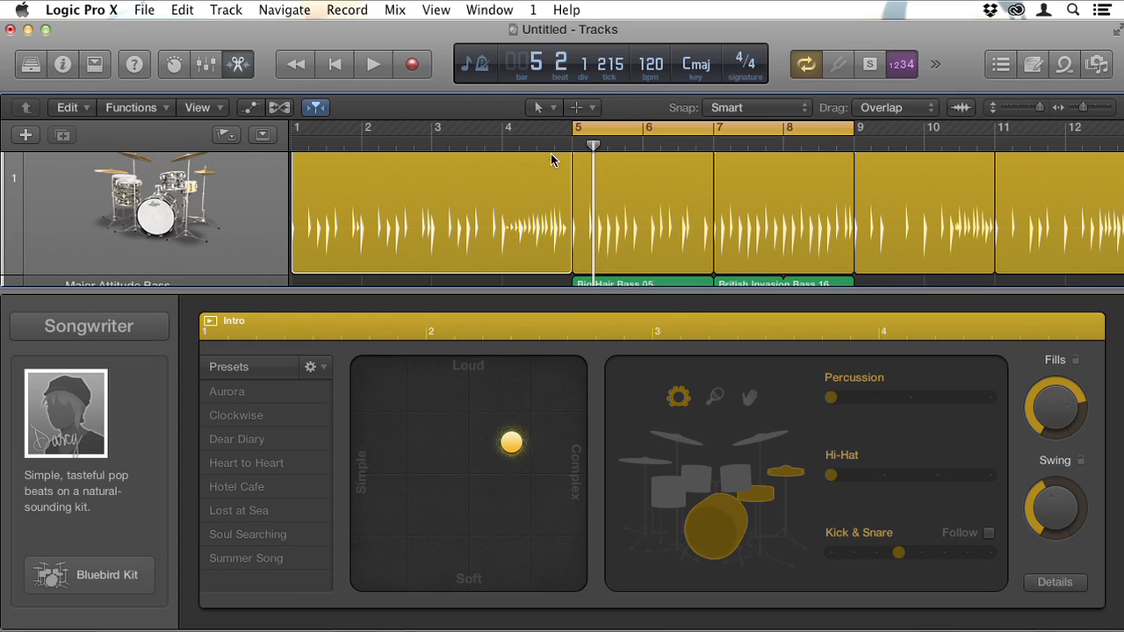
Check the settings of the Verse regions at bars 5 and 7 with the new drummer and play the cycled section.
left_click(631, 166)
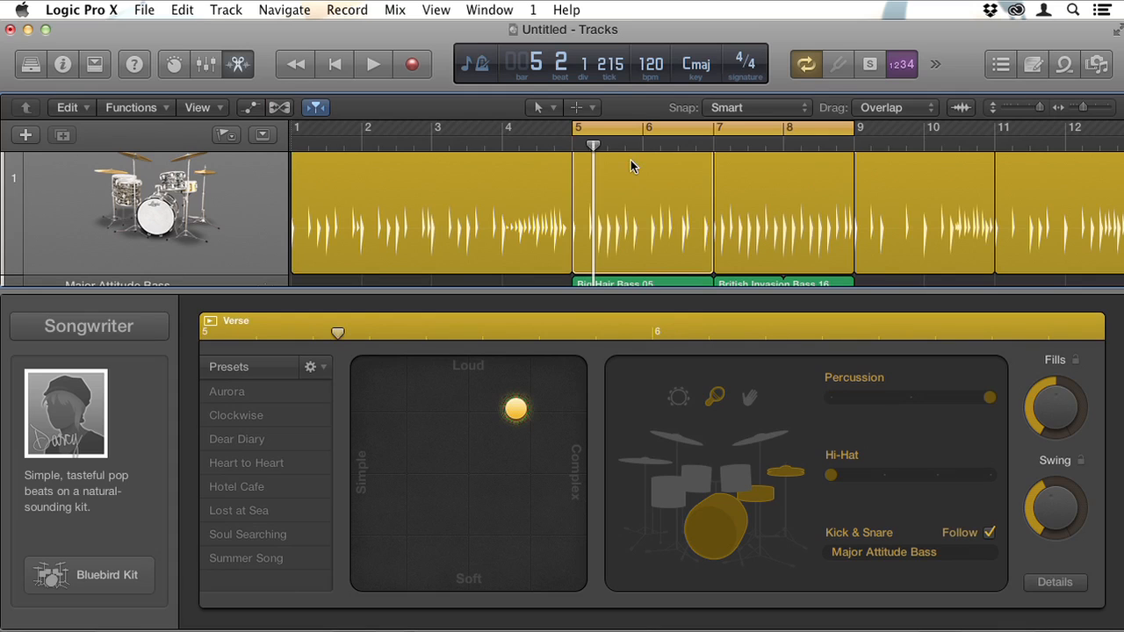
left_click(770, 162)
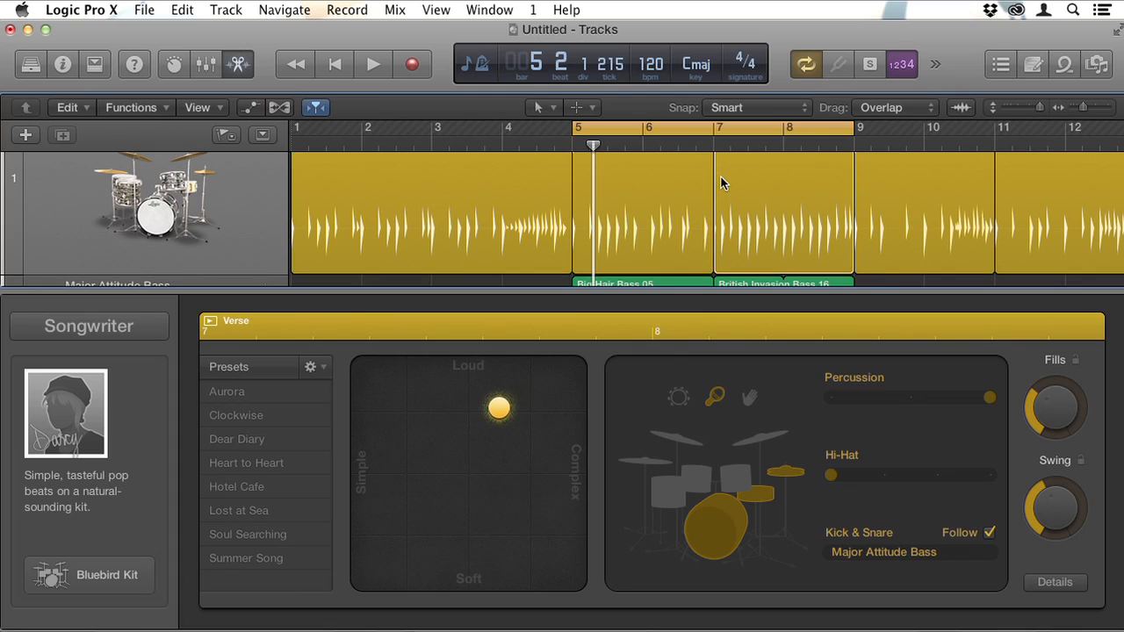
key("space")
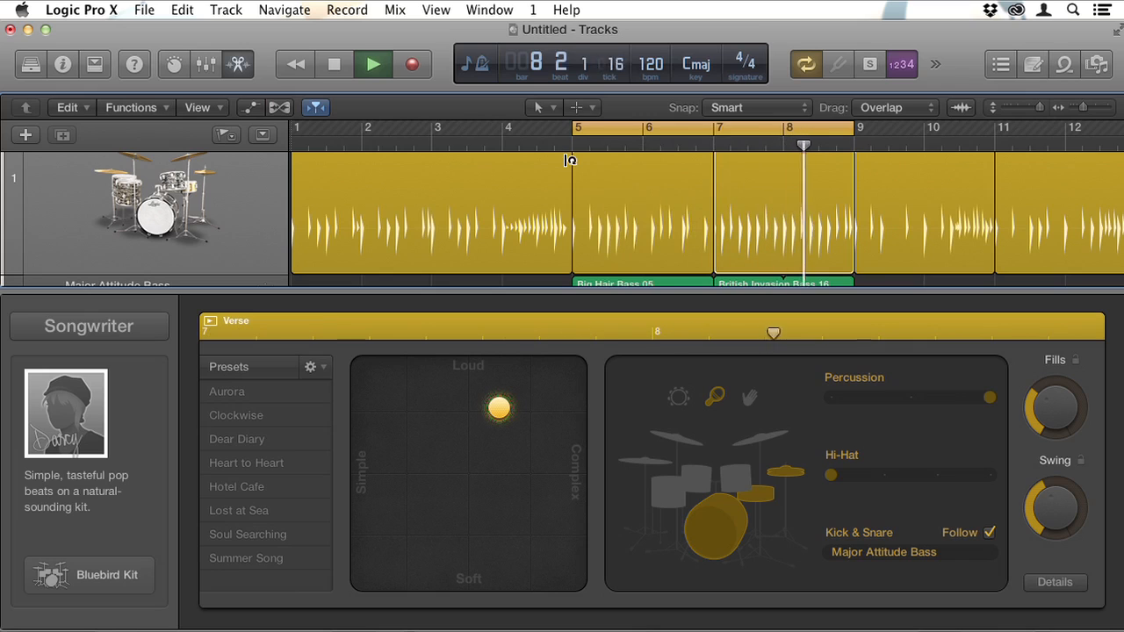
key("space")
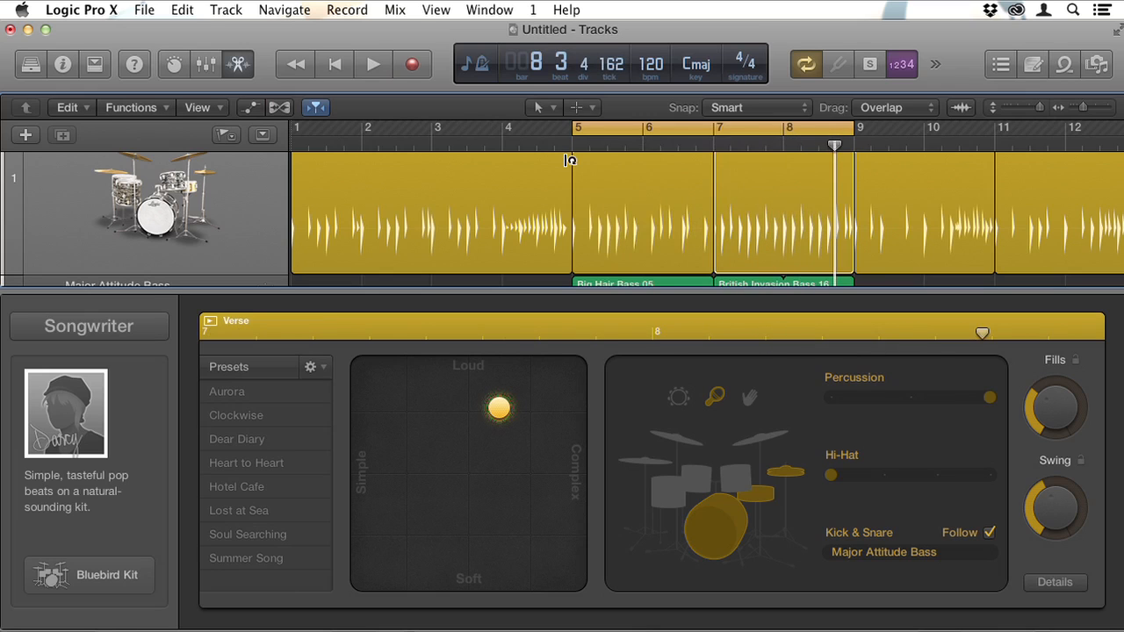
Change the Drummer track's kit to Heavy Kit in Drum Kit Designer and play the cycled section with it.
mouse_move(89, 412)
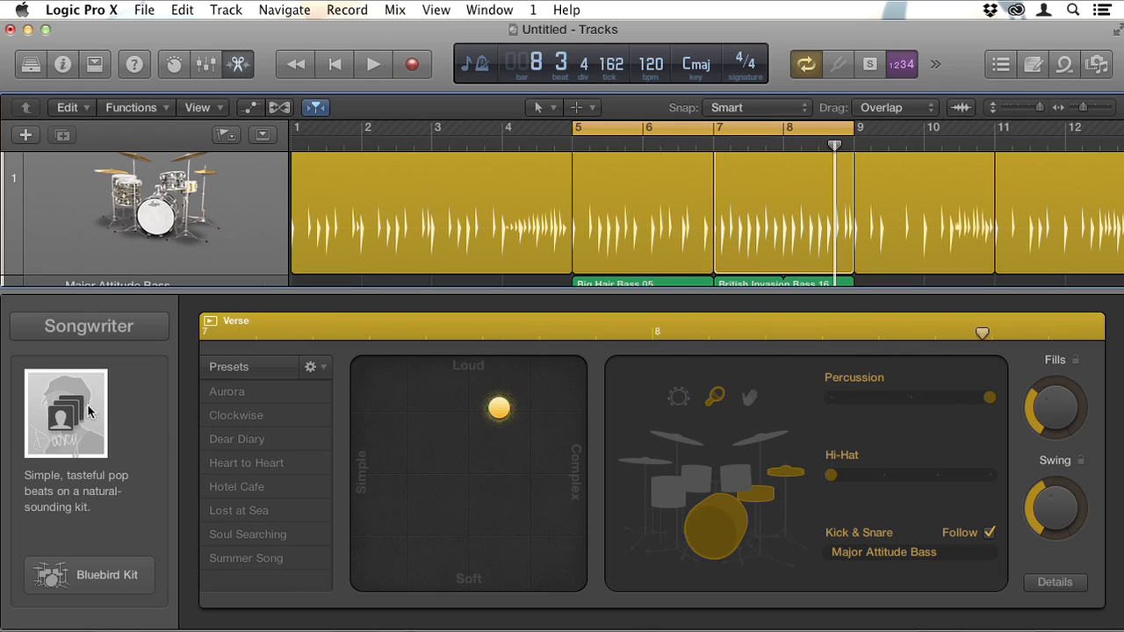
left_click(53, 576)
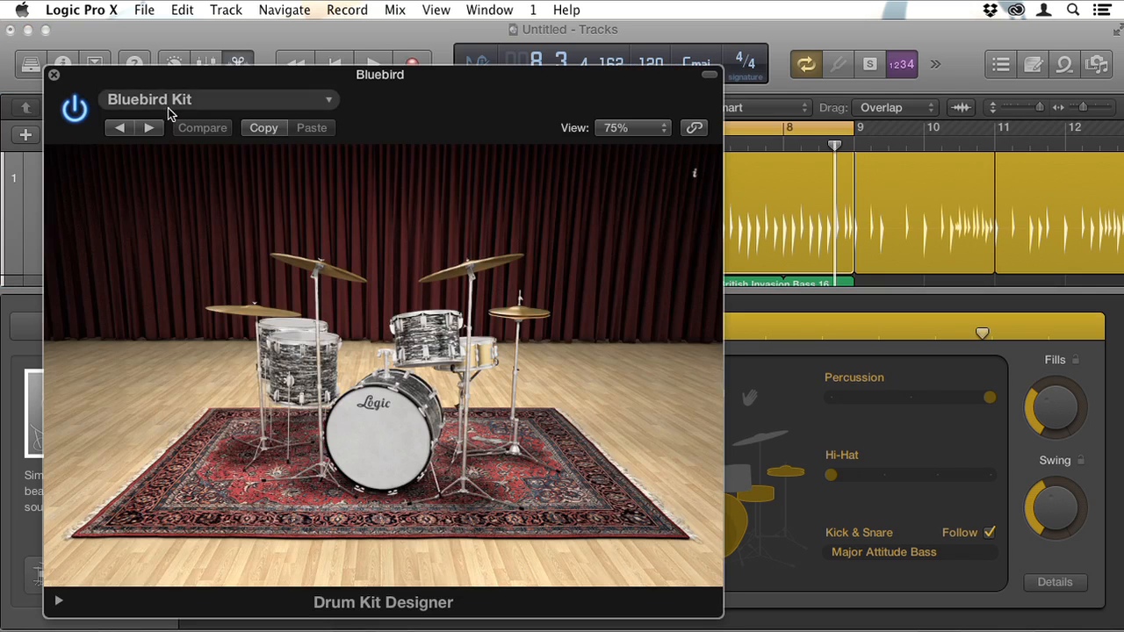
left_click(169, 102)
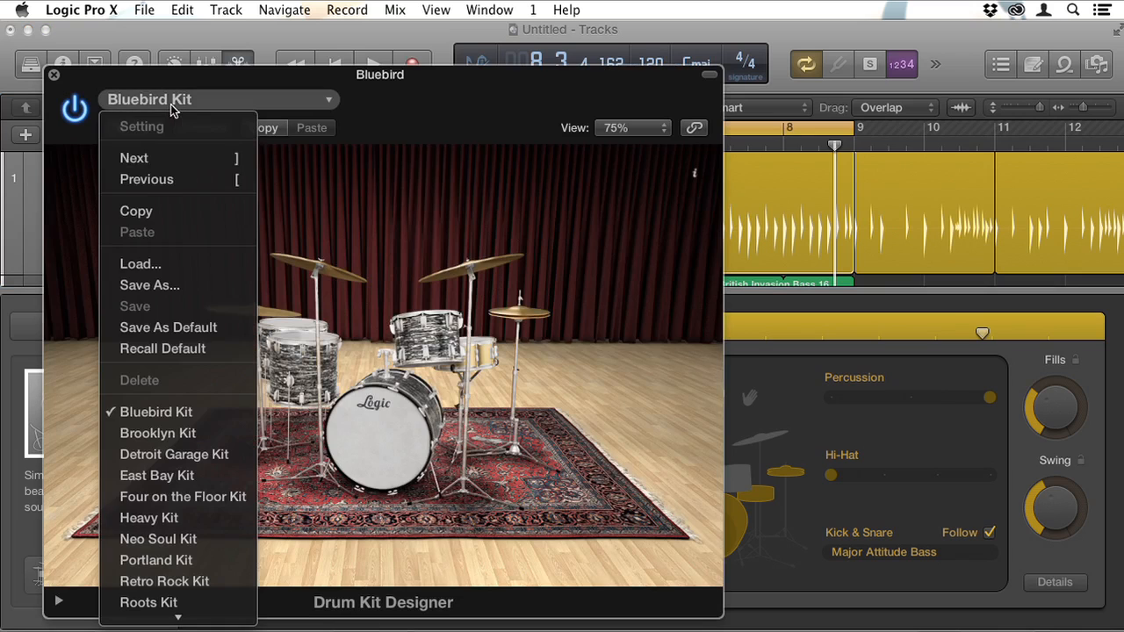
left_click(208, 519)
left_click(55, 76)
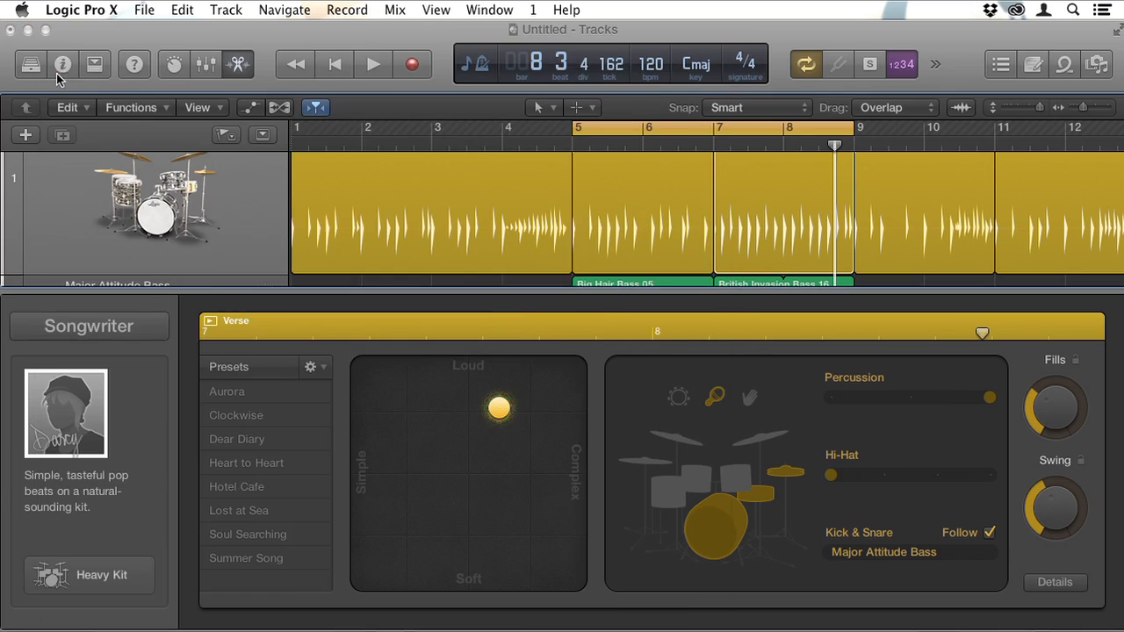
key("space")
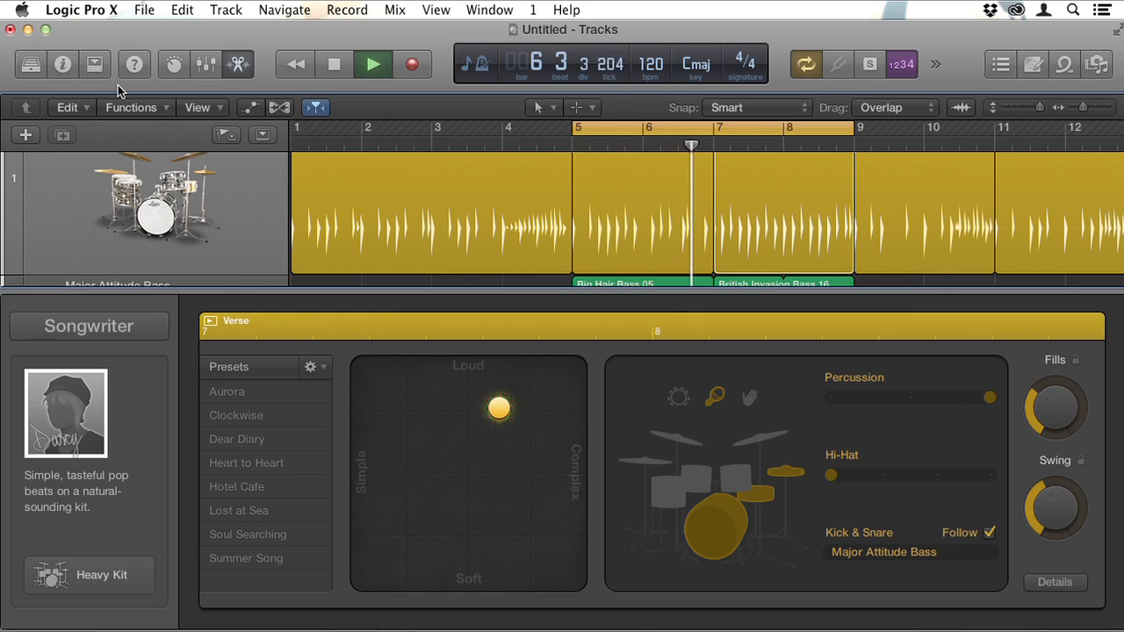
key("space")
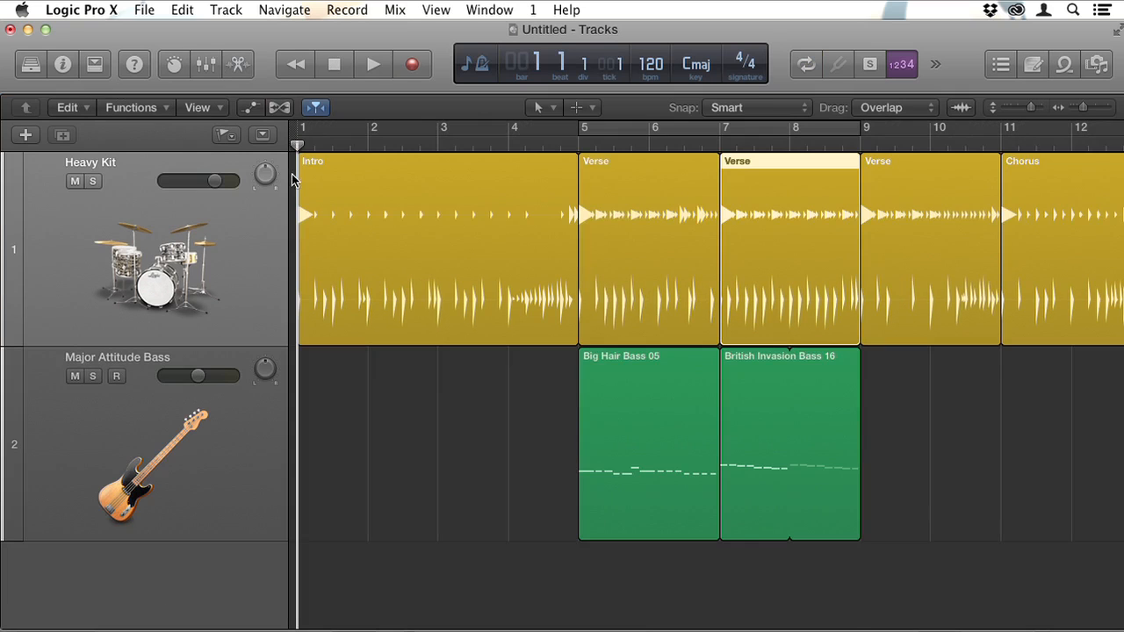
Open the Library, load the Massive Beat drum machine patch on the Drummer track and play the Intro.
left_click(29, 69)
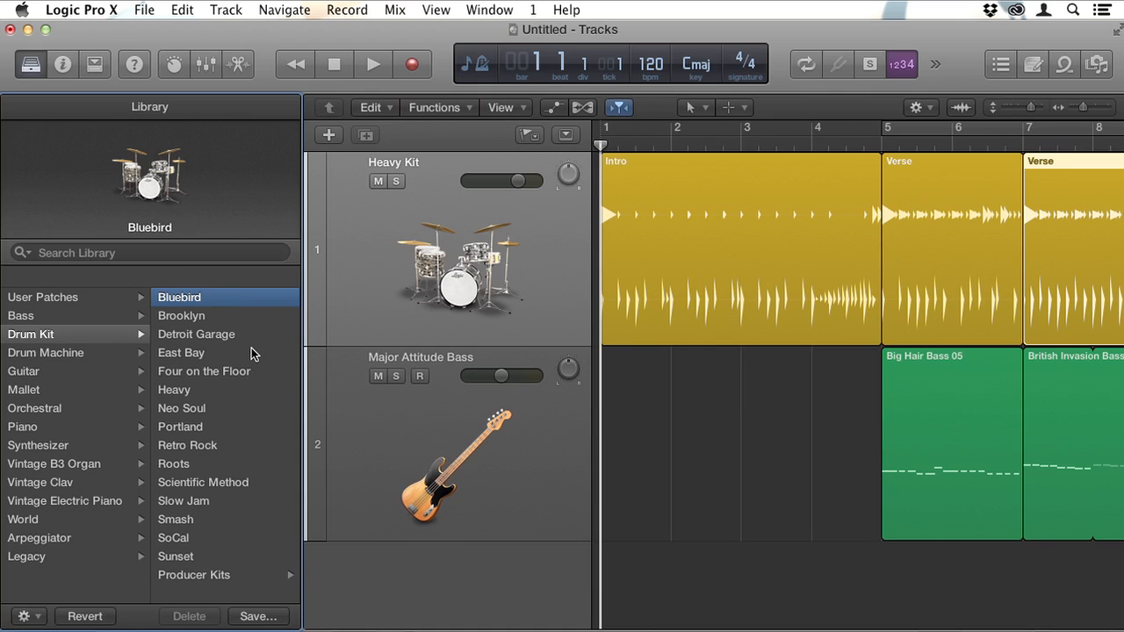
left_click(70, 354)
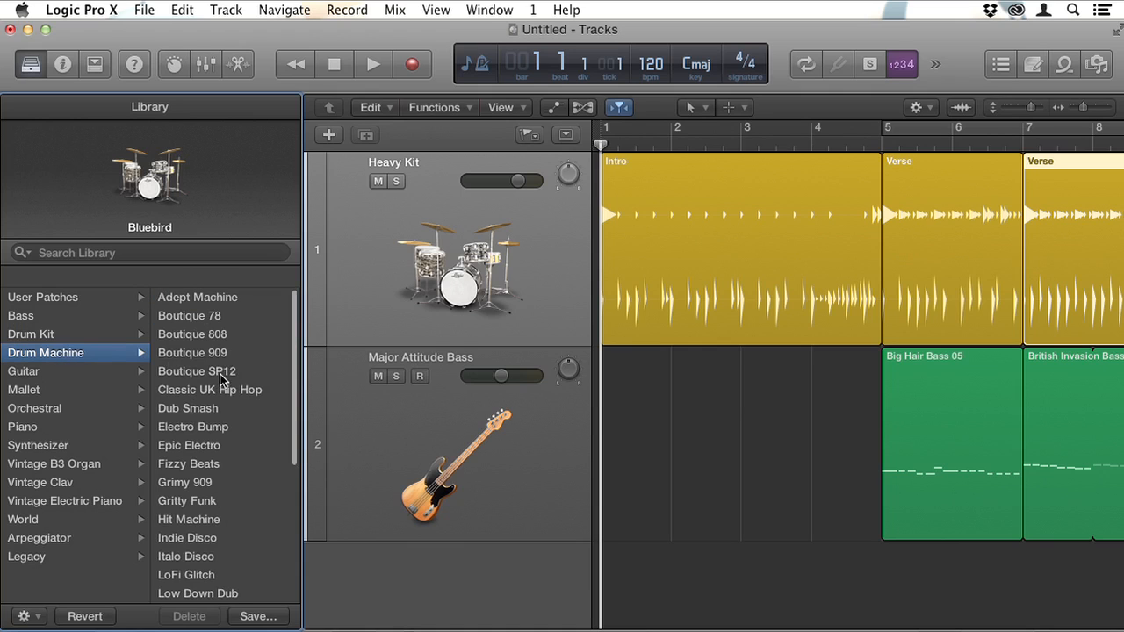
scroll(238, 406, "down", 7)
left_click(211, 501)
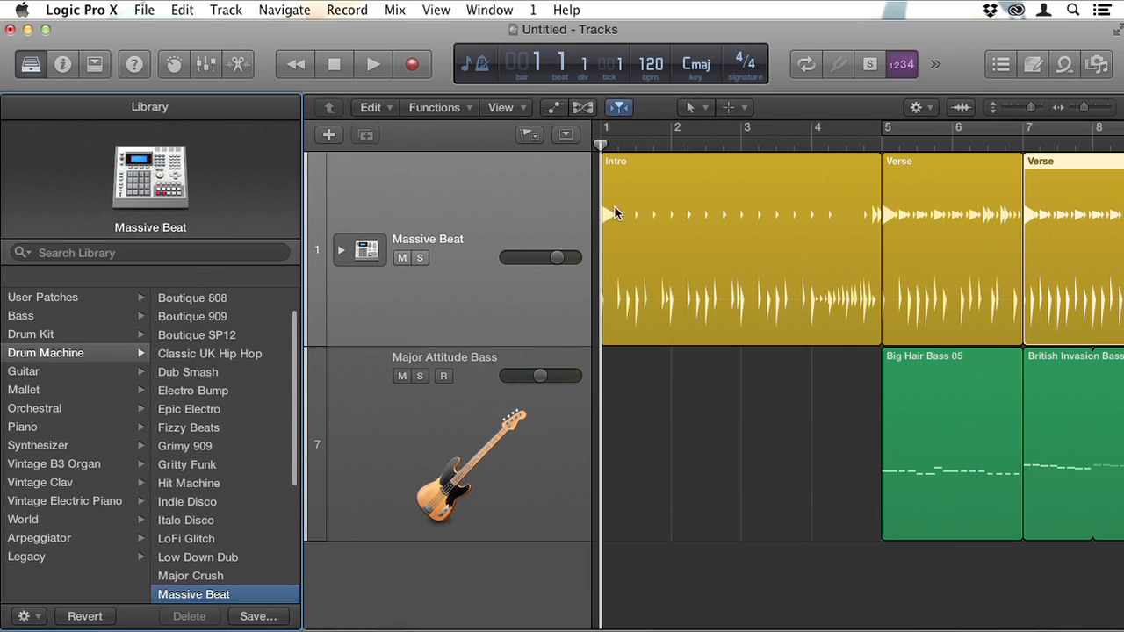
key("space")
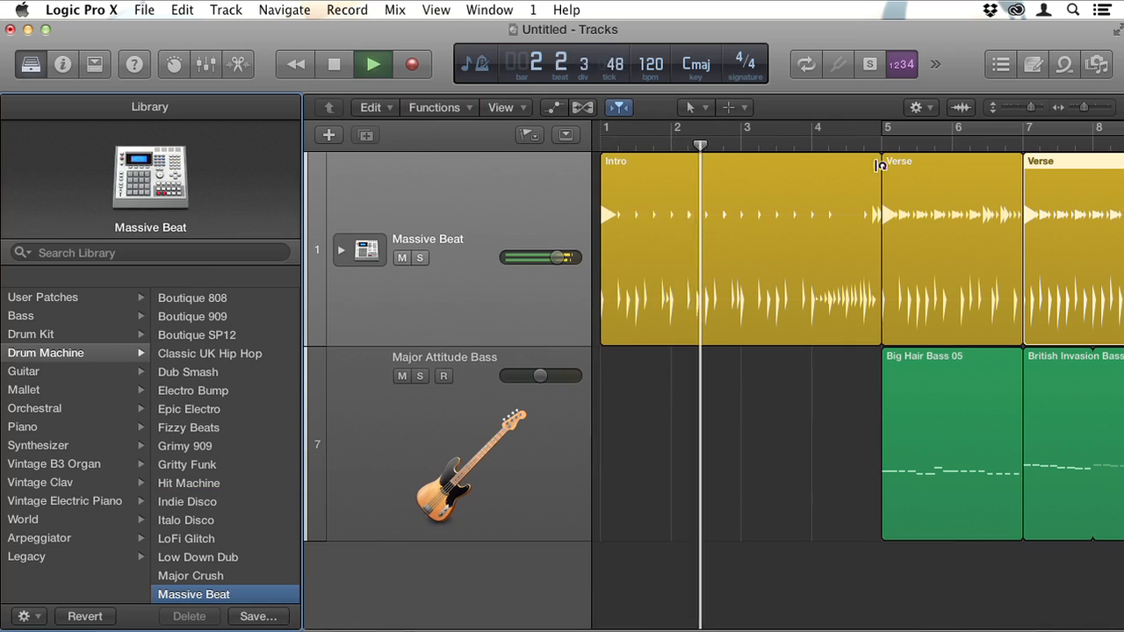
scroll(839, 191, "right", 5)
scroll(756, 196, "left", 2)
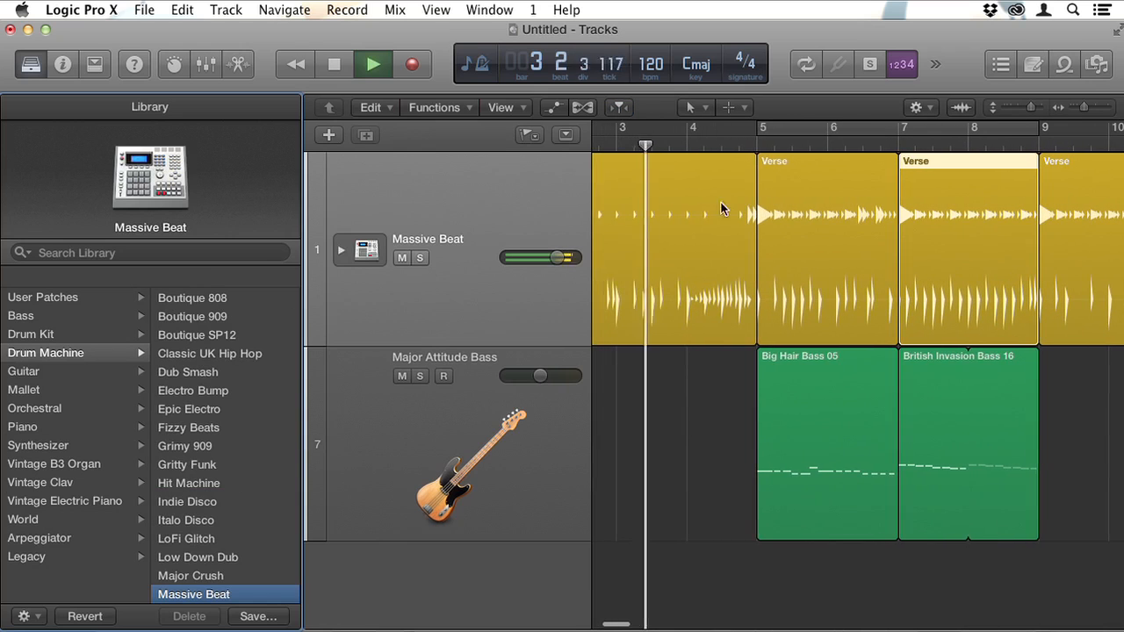
key("space")
Make the Verse region at bar 5 softer and simpler in the Drummer editor, and play it from bar 5.
double_click(798, 161)
left_click_drag(787, 410, 719, 500)
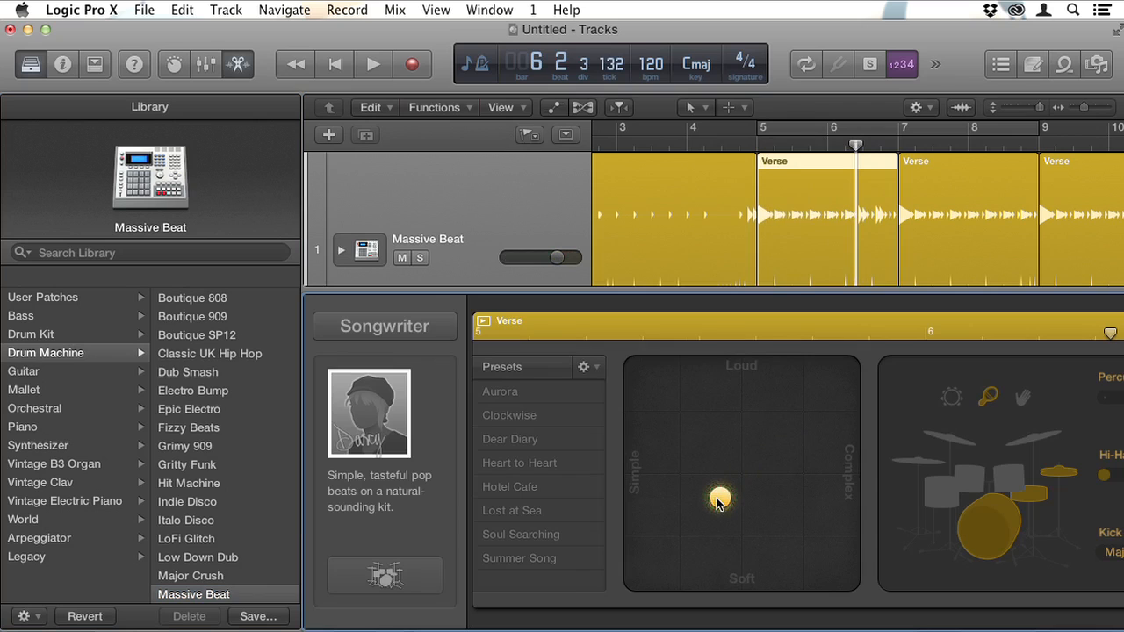
left_click(762, 145)
key("space")
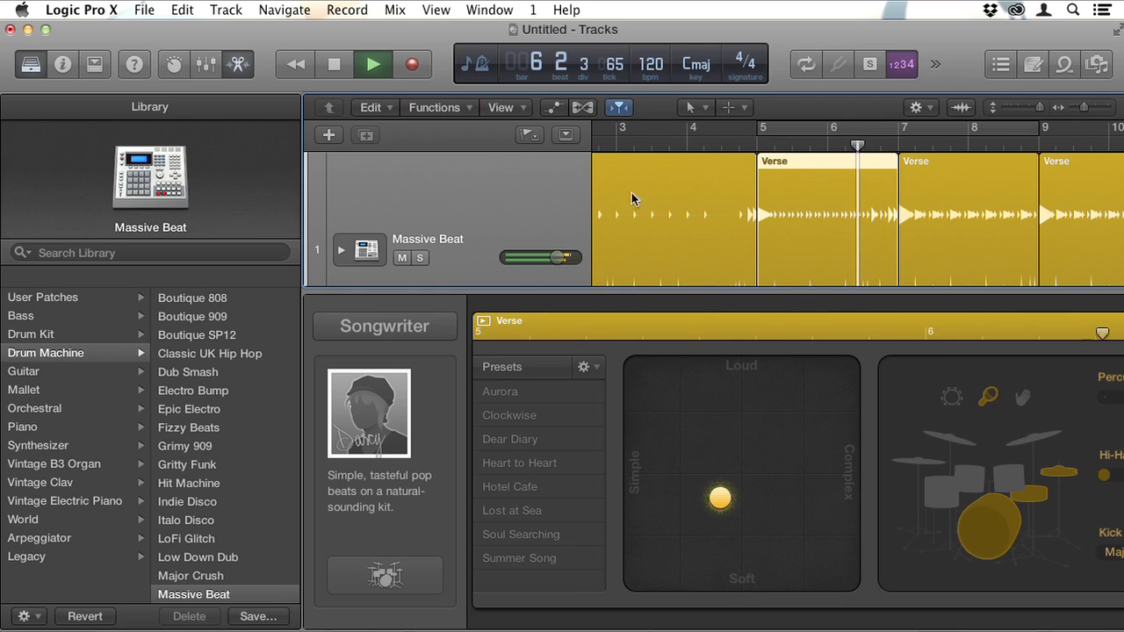
key("space")
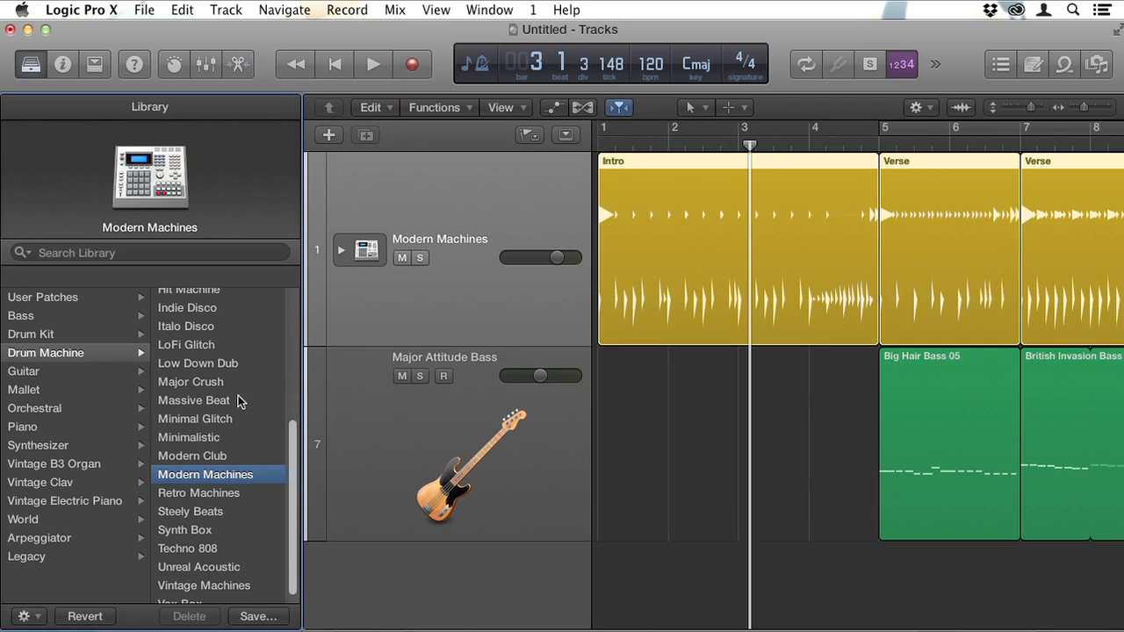
Switch the Drummer track's sound to the Modern Club drum machine patch.
left_click(227, 437)
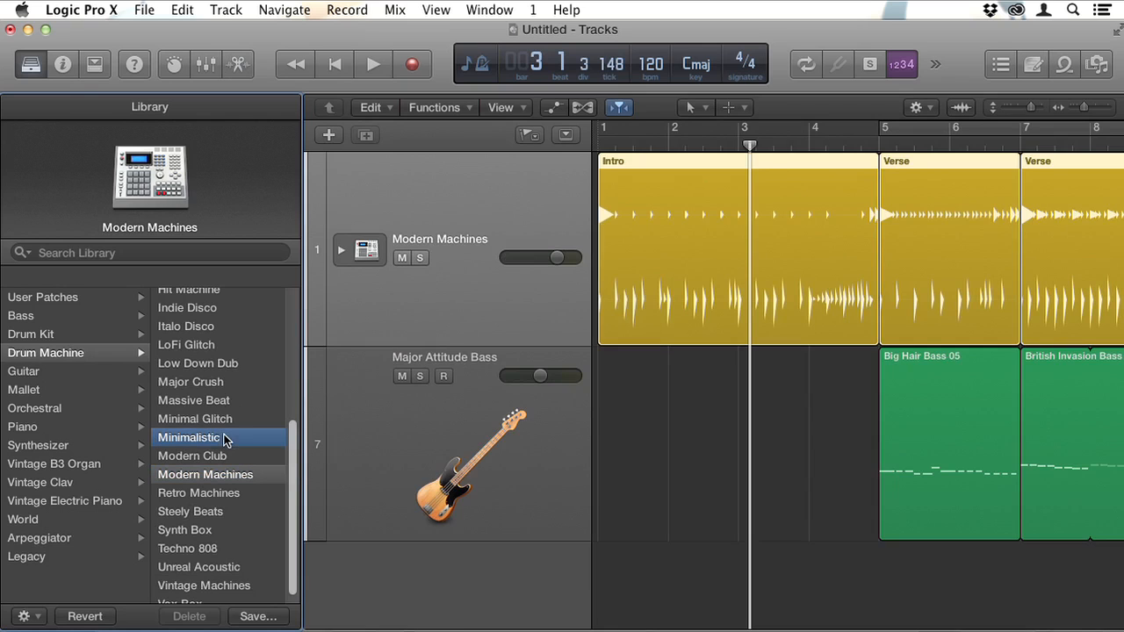
left_click(223, 456)
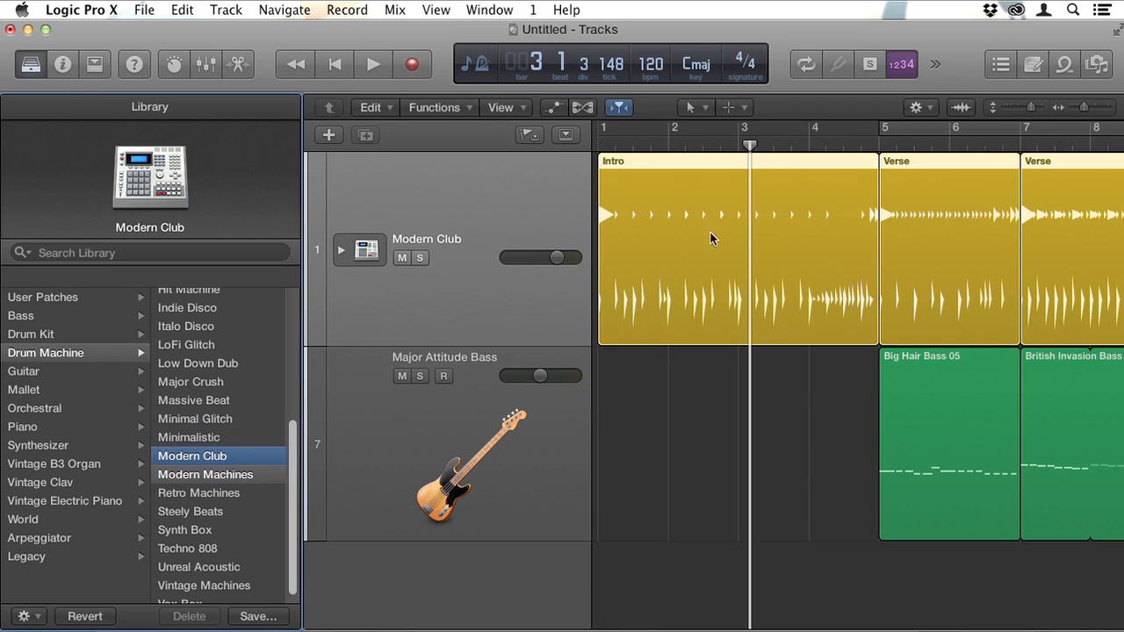
Make all selected Drummer regions louder and more complex during playback, and review the regions across the song with the editor closed.
double_click(795, 165)
key("space")
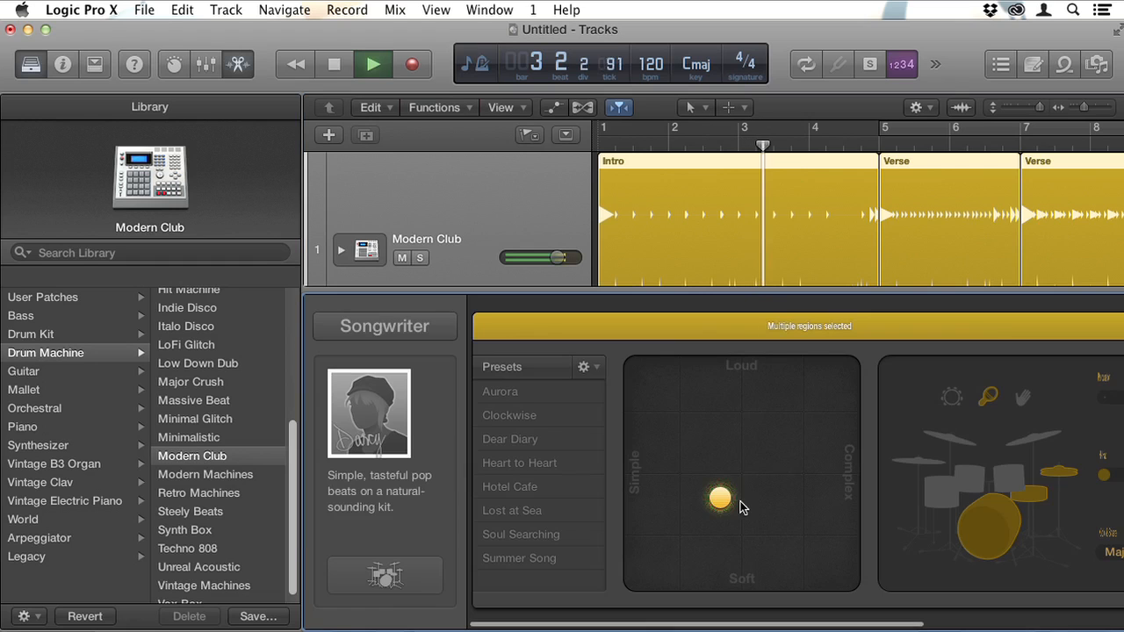
left_click_drag(720, 499, 801, 412)
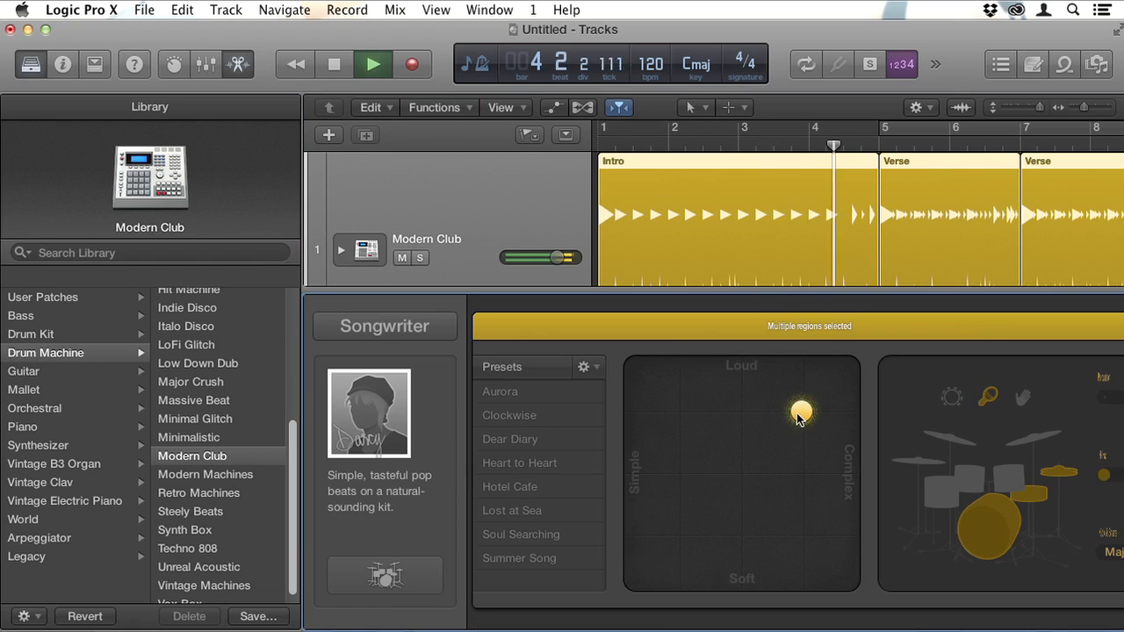
key("space")
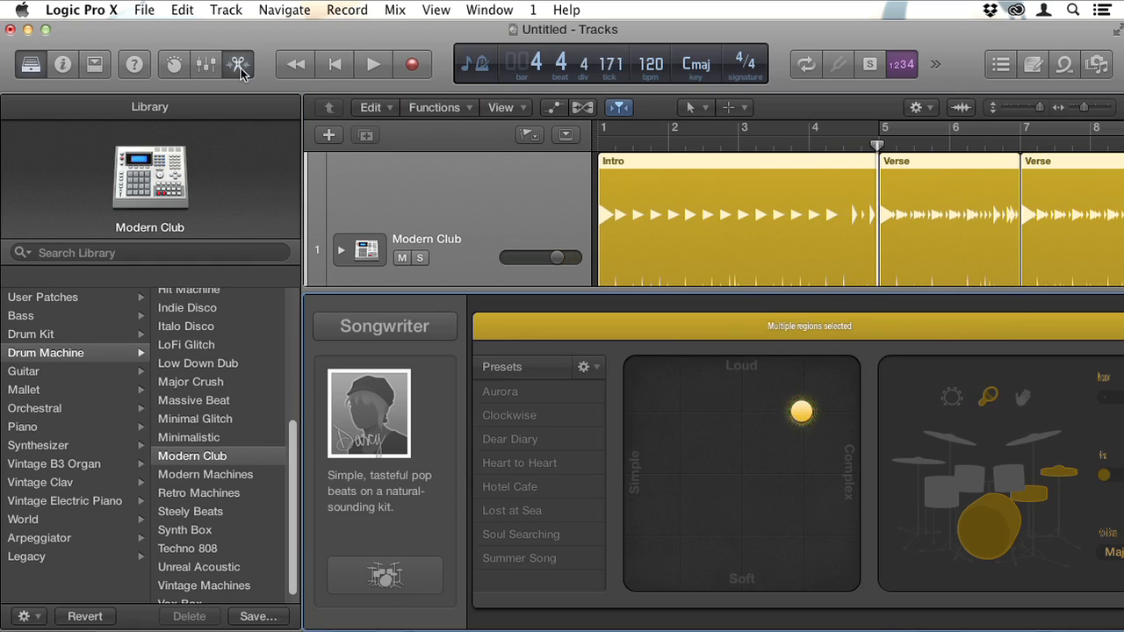
left_click(241, 68)
scroll(725, 452, "right", 10)
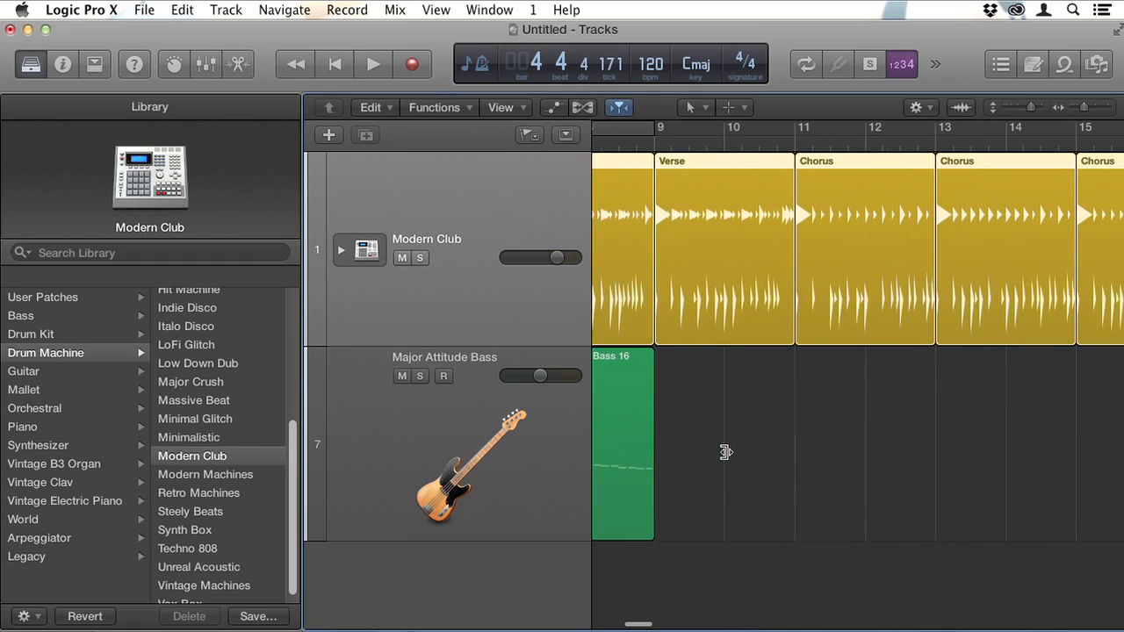
scroll(725, 452, "left", 10)
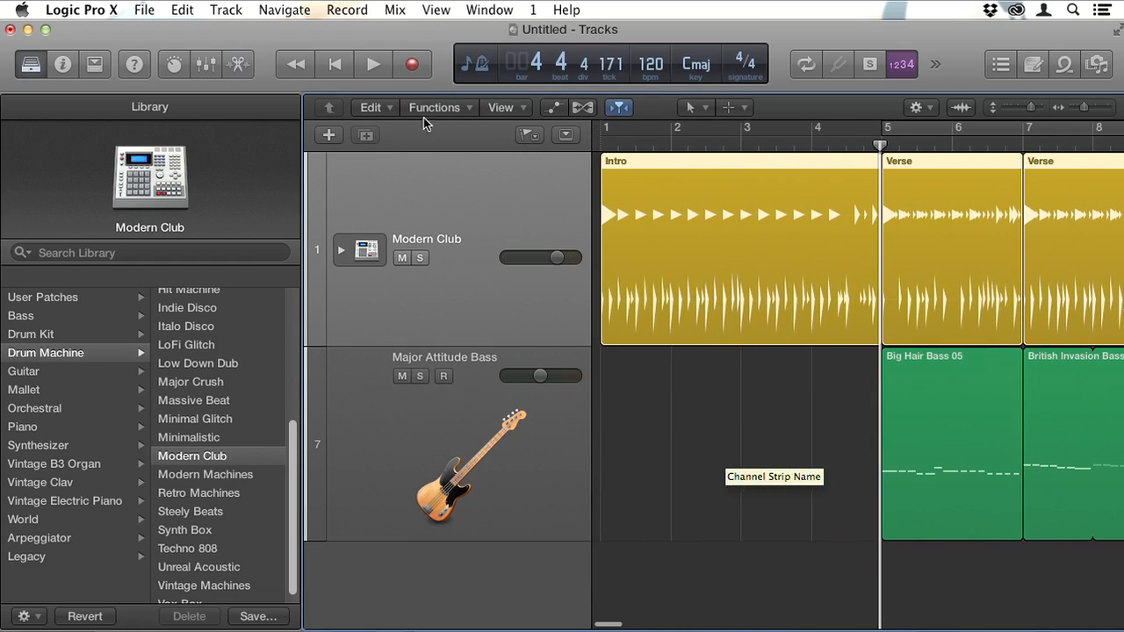
Hide the Library, convert all selected Drummer regions to MIDI regions and clear the selection.
left_click(31, 65)
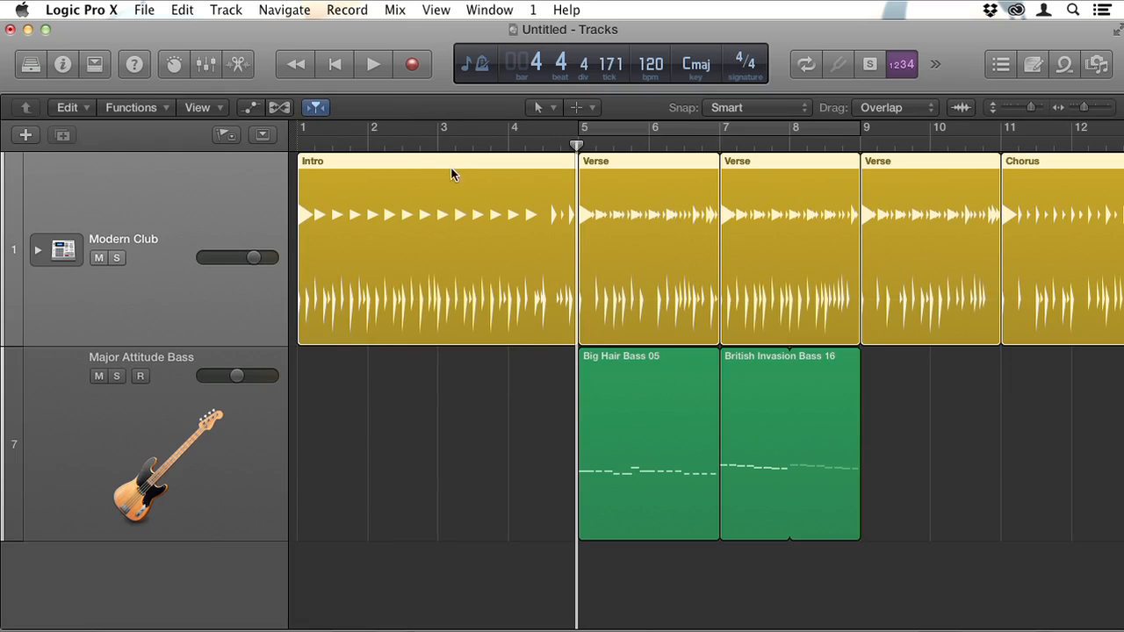
right_click(410, 166)
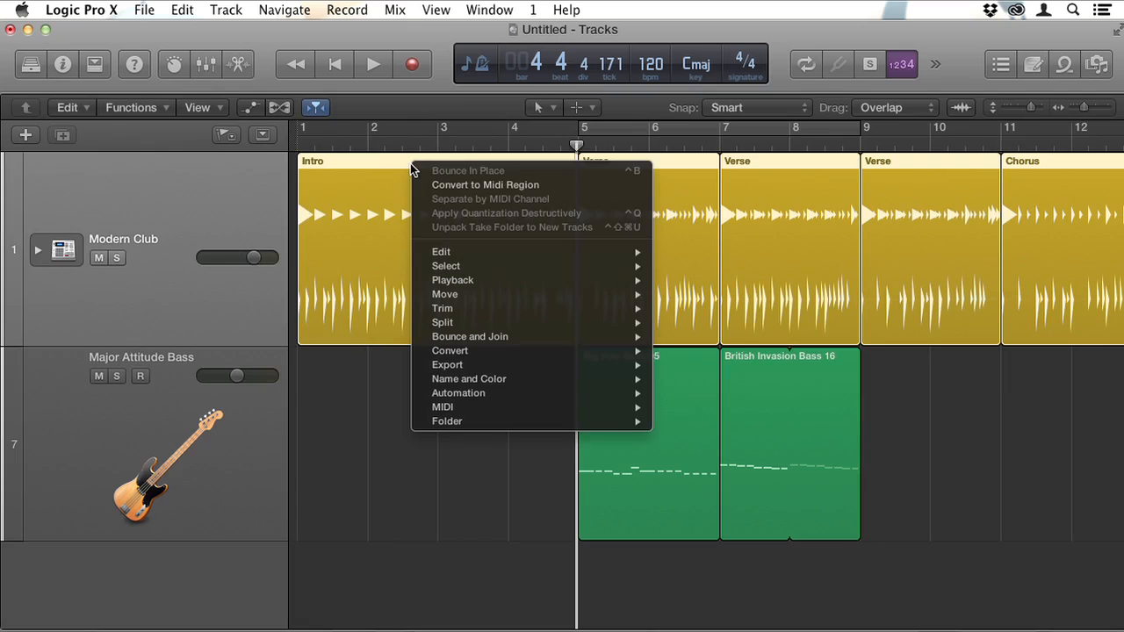
left_click(536, 185)
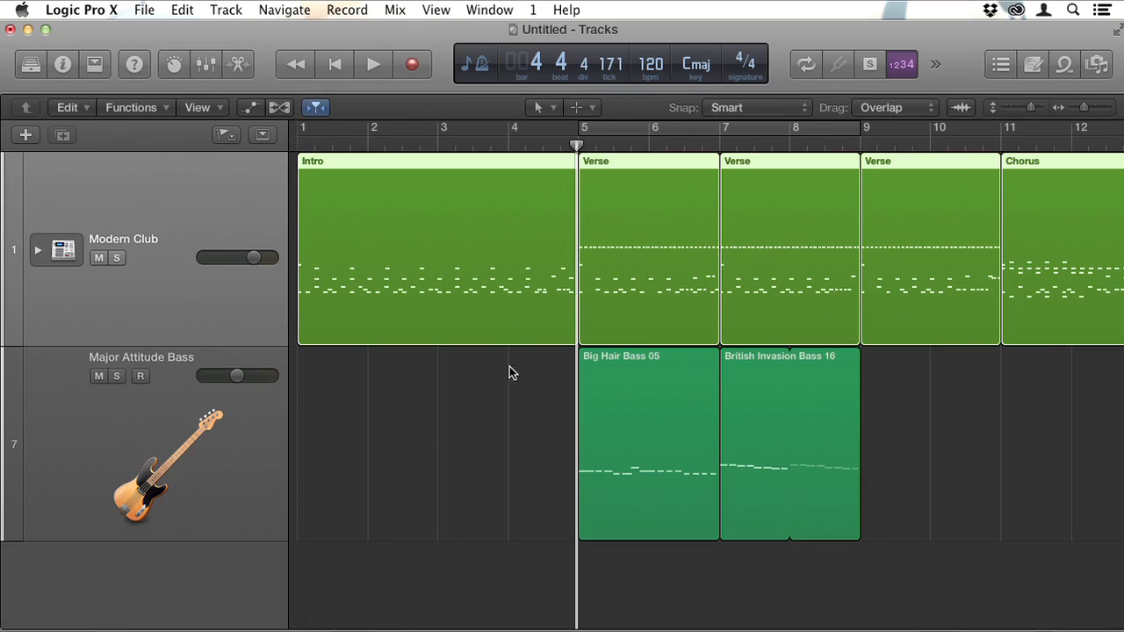
left_click(473, 430)
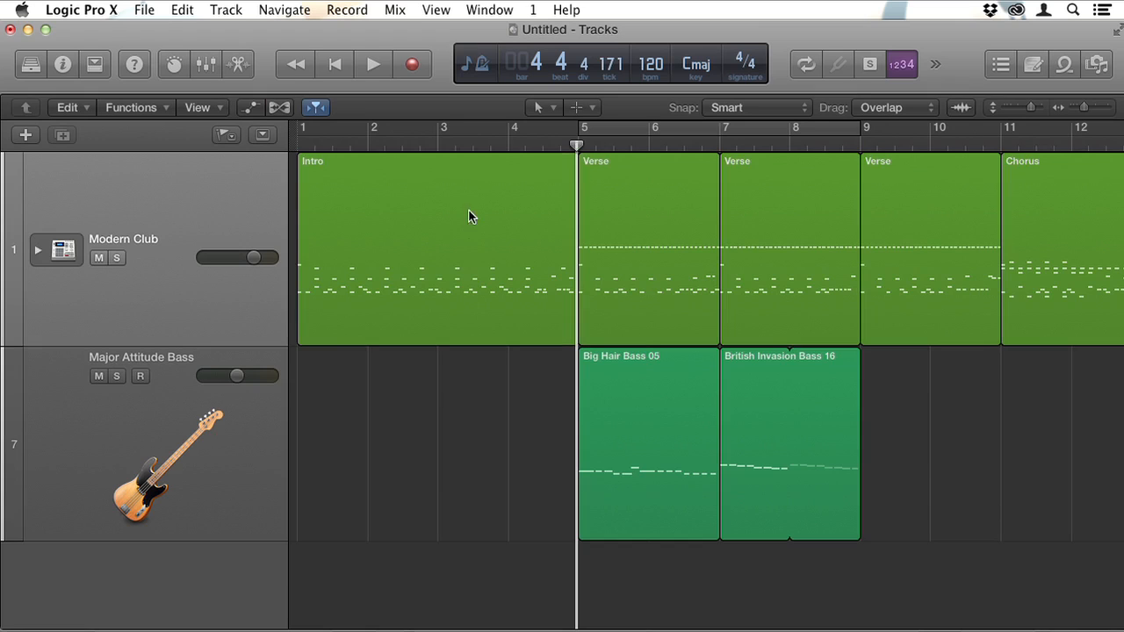
Open the Intro MIDI region in the Piano Roll and audition several individual drum notes around bar 3.
double_click(470, 162)
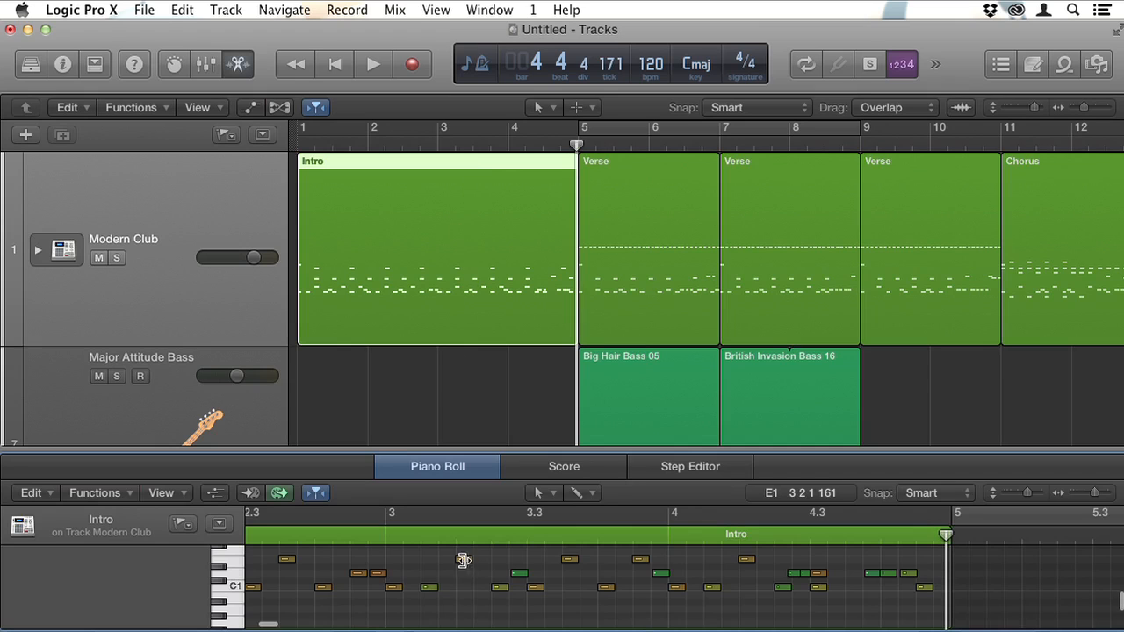
left_click(499, 587)
left_click(519, 575)
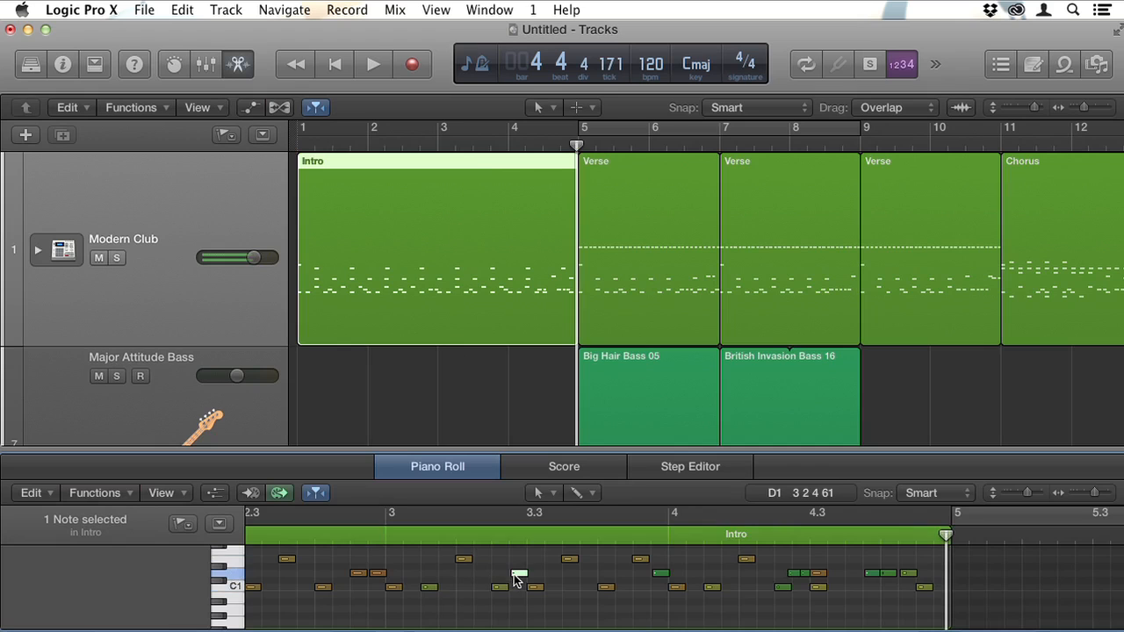
left_click(533, 588)
left_click(567, 561)
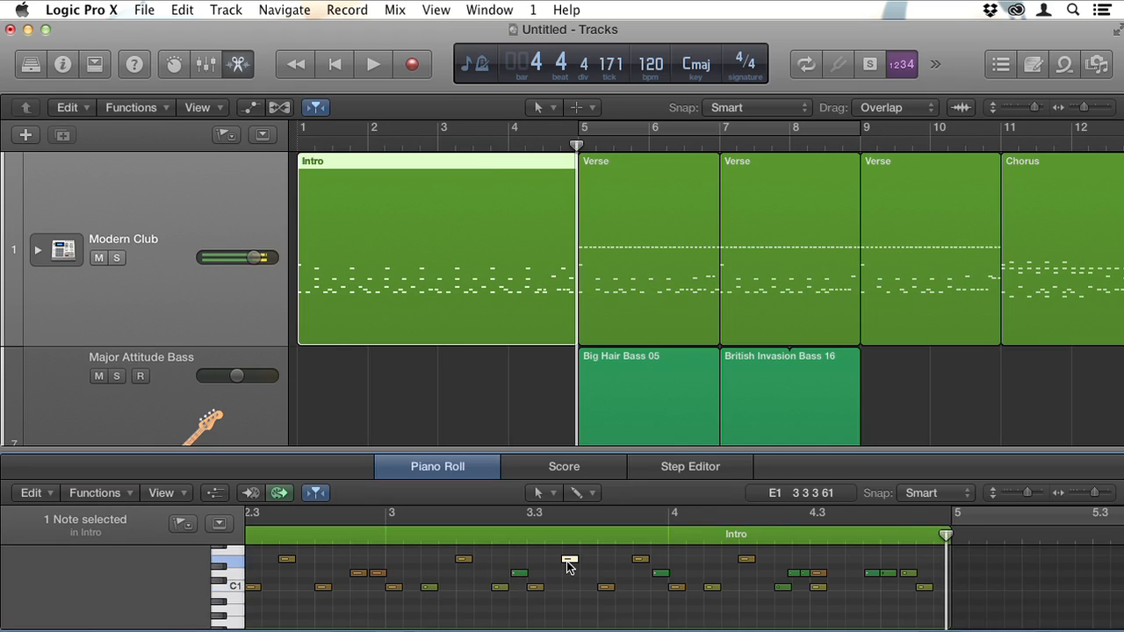
scroll(566, 561, "right", 2)
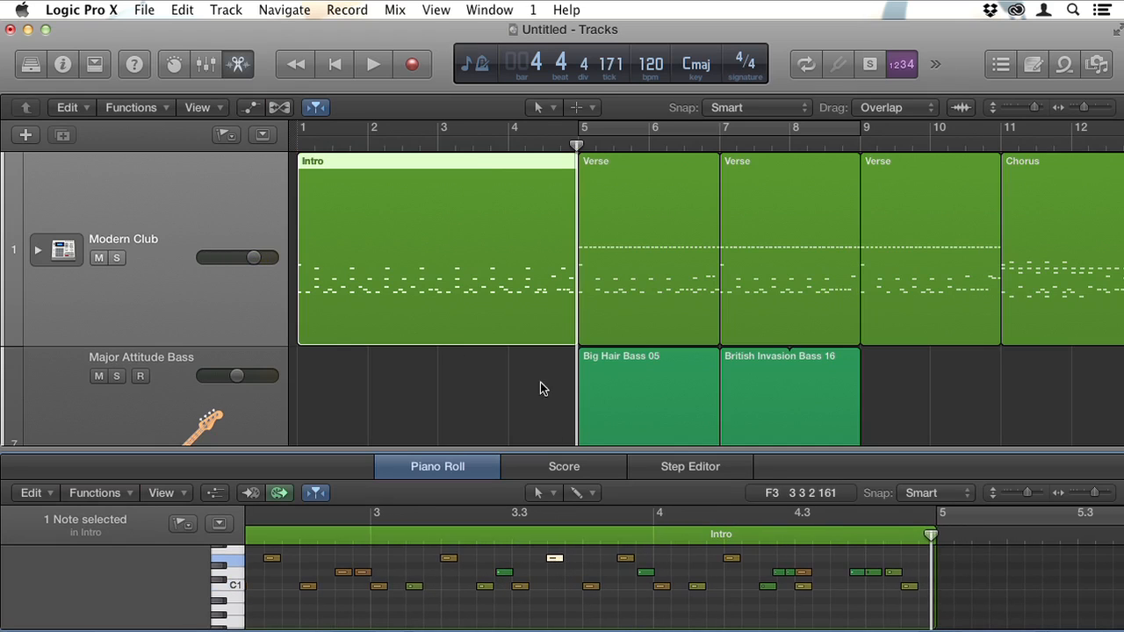